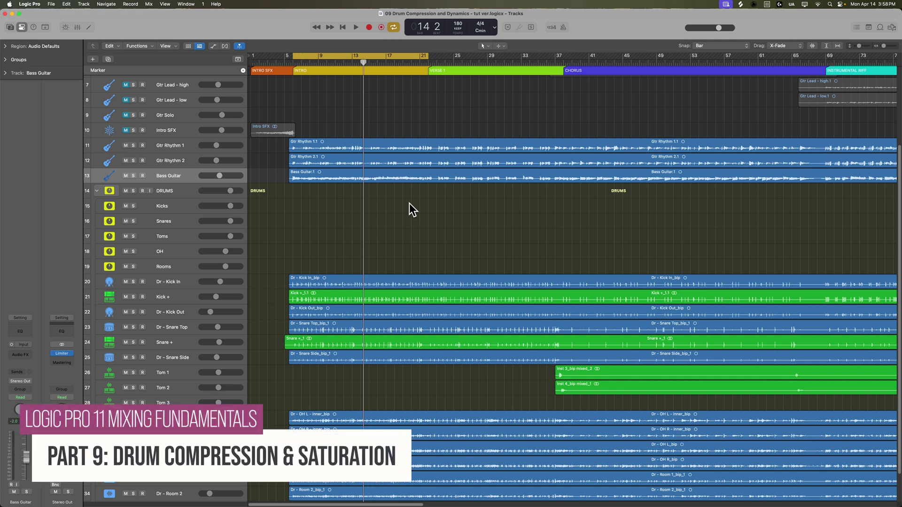
# - Select the Kicks track and step through the drum subgroup tracks
pyautogui.click(188, 207)
pyautogui.press('Down')
pyautogui.press('Down')
pyautogui.press('Down')
pyautogui.press('Down')
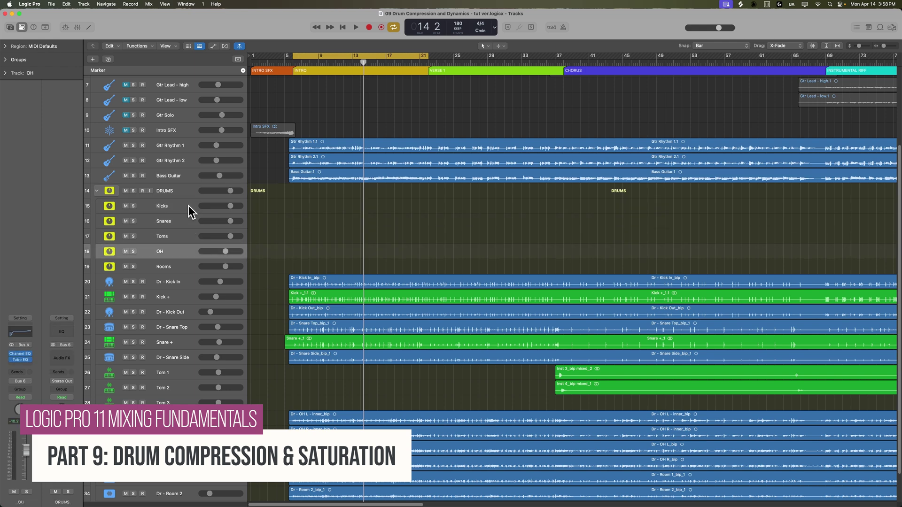
pyautogui.press('Up')
pyautogui.press('Up')
pyautogui.press('Up')
pyautogui.press('Up')
pyautogui.press('Down')
pyautogui.press('Down')
pyautogui.press('Down')
pyautogui.press('Down')
pyautogui.press('Up')
pyautogui.press('Up')
pyautogui.press('Up')
pyautogui.press('Up')
pyautogui.press('Up')
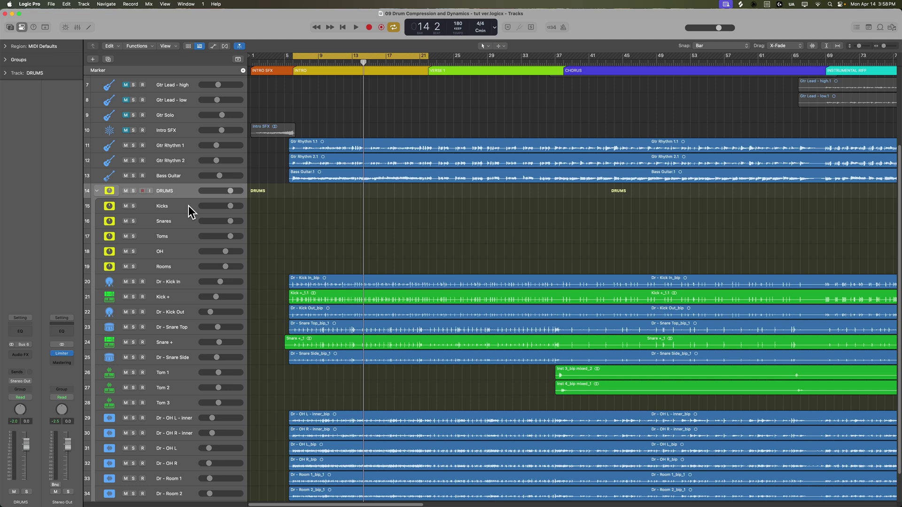
# - Show the mixer below the tracks and play the song while selecting the drum channels
pyautogui.press('x')
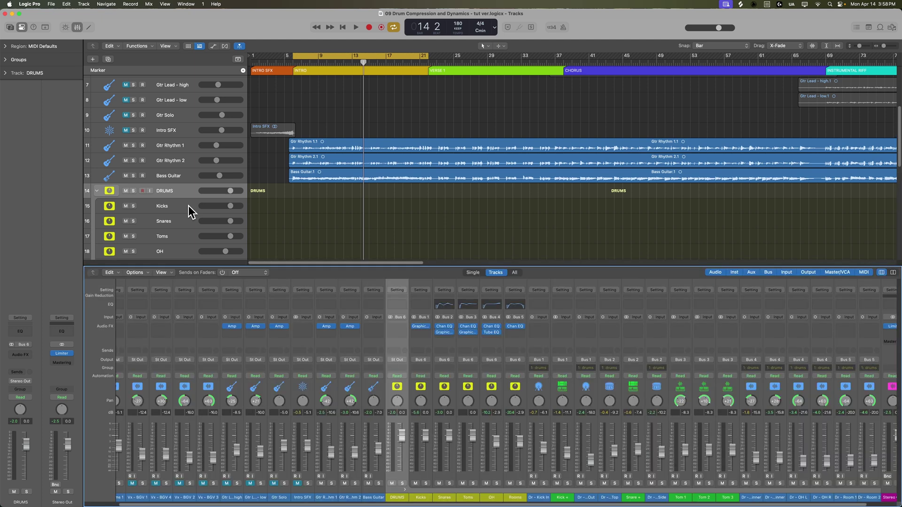
pyautogui.press('space')
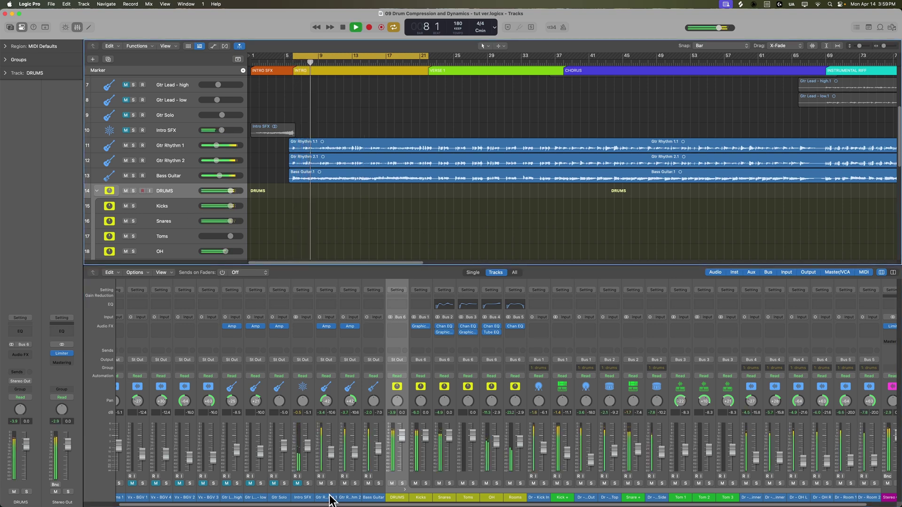
pyautogui.moveTo(331, 498); pyautogui.dragTo(374, 498)
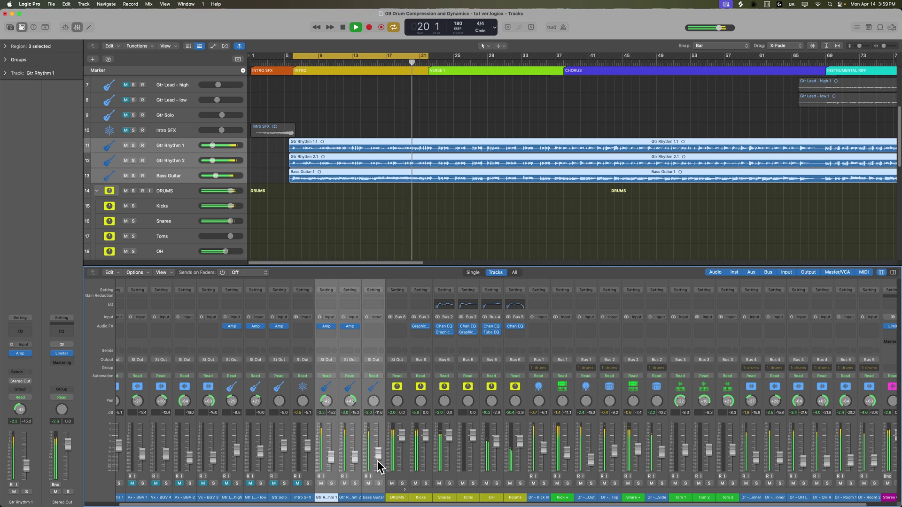
pyautogui.press('space')
pyautogui.click(423, 499)
pyautogui.click(444, 499)
pyautogui.click(466, 499)
pyautogui.press('x')
pyautogui.press('x')
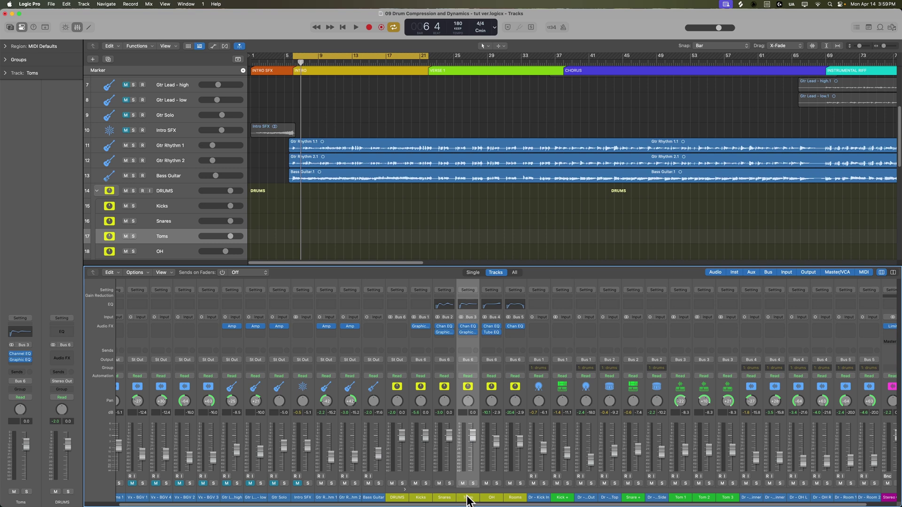
pyautogui.moveTo(491, 499); pyautogui.dragTo(513, 501)
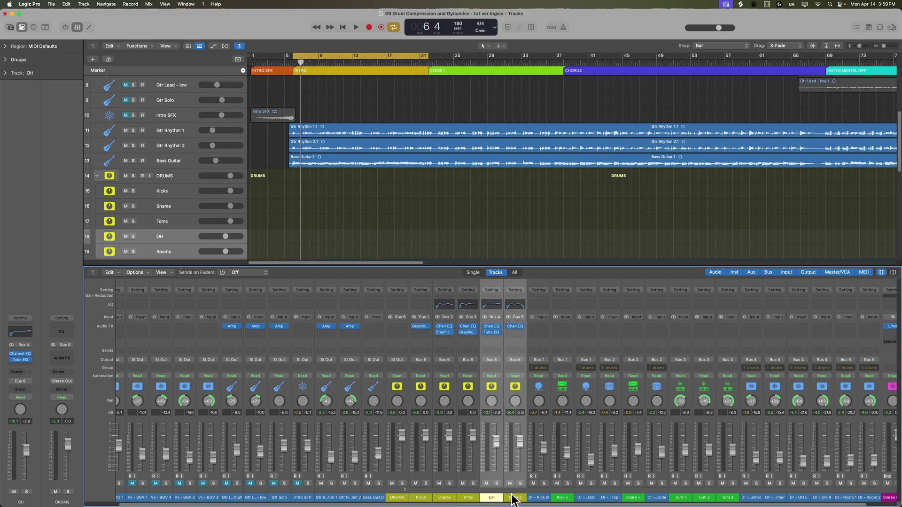
# - Solo the Kicks channel and play it back on its own
pyautogui.click(428, 497)
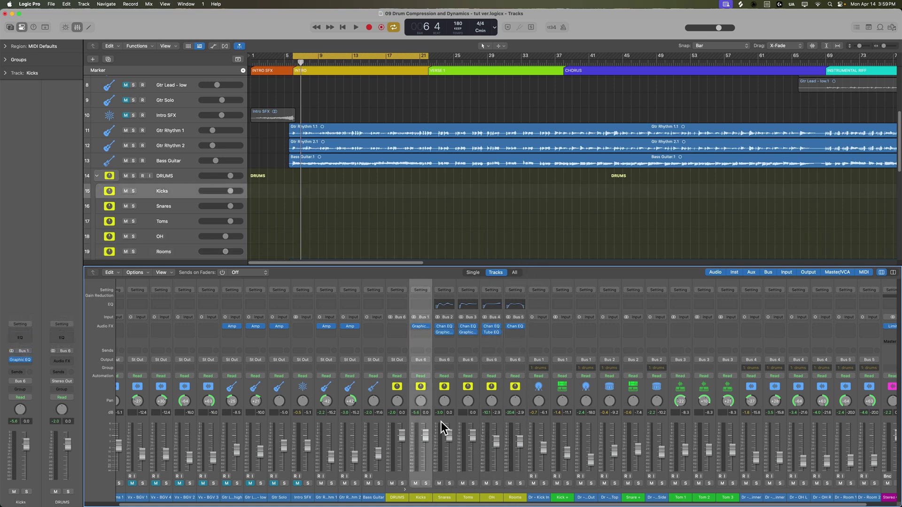
pyautogui.press('s')
pyautogui.press('space')
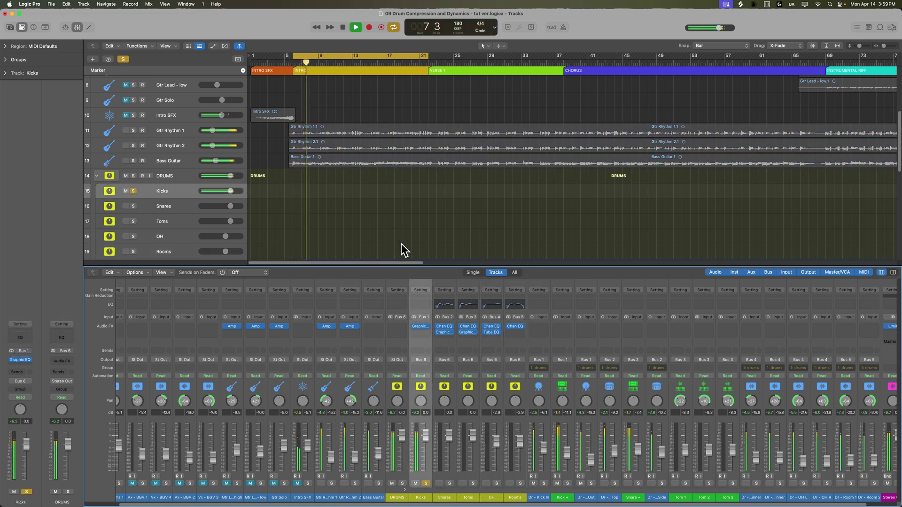
# - Stop playback and insert a stereo Compressor on the Kicks channel
pyautogui.press('space')
pyautogui.click(422, 332)
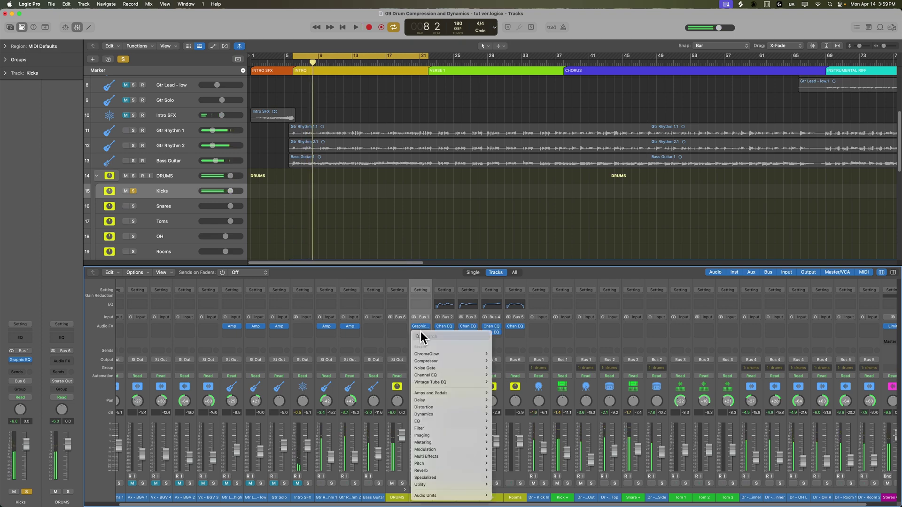
pyautogui.moveTo(442, 360)
pyautogui.click(515, 361)
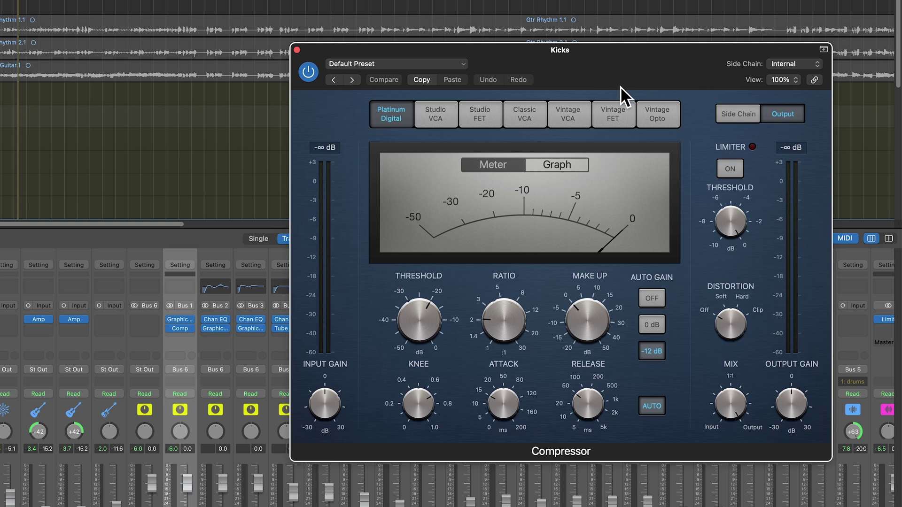
# - Use the Studio FET model with Auto Gain off and a little soft distortion
pyautogui.click(494, 112)
pyautogui.click(608, 120)
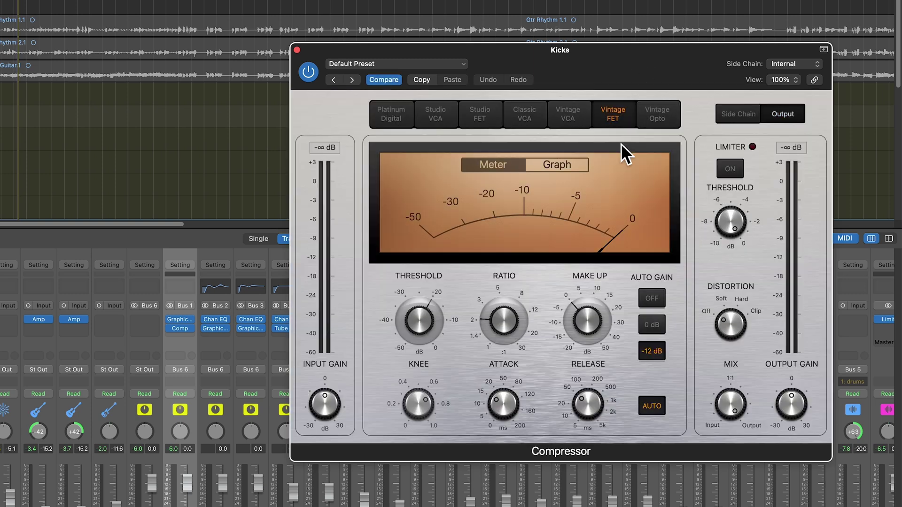
pyautogui.click(480, 113)
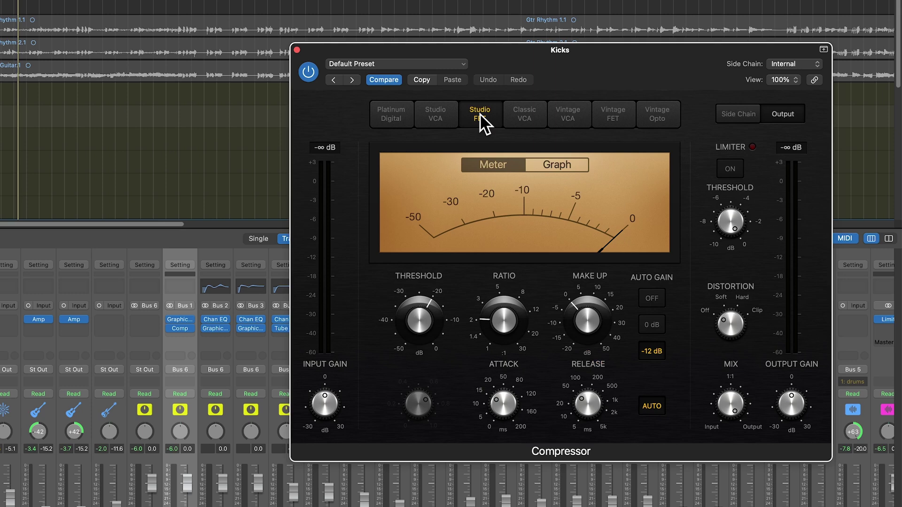
pyautogui.click(650, 300)
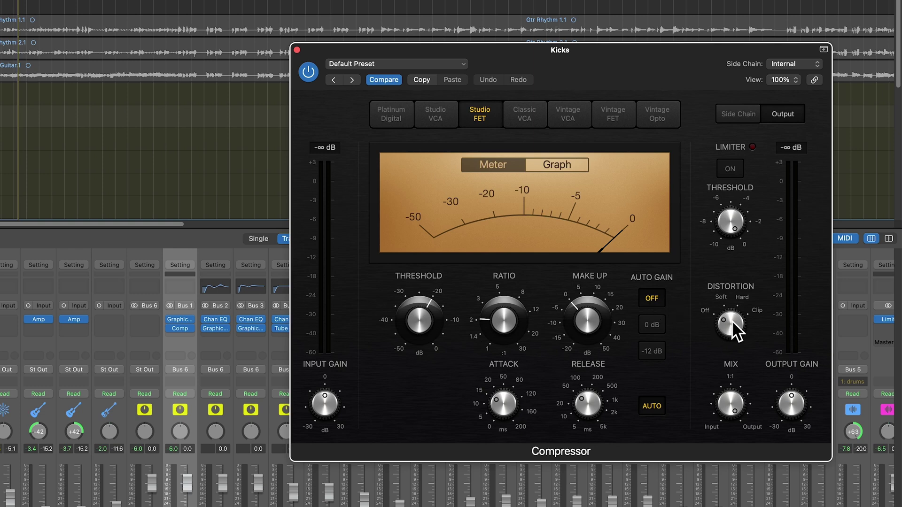
pyautogui.moveTo(733, 321); pyautogui.dragTo(736, 310)
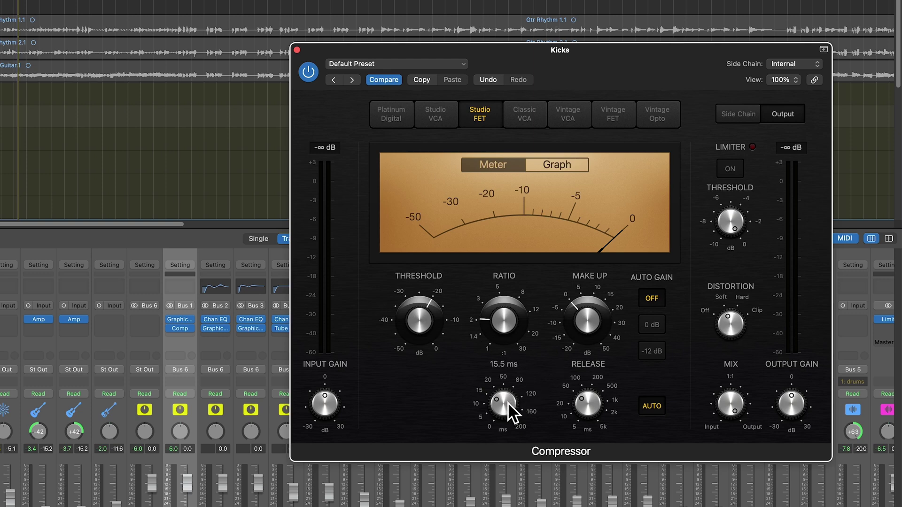
# - Raise the attack to 80 ms, threshold to -21.5 dB and ratio to 4.4:1
pyautogui.click(525, 375)
pyautogui.press('space')
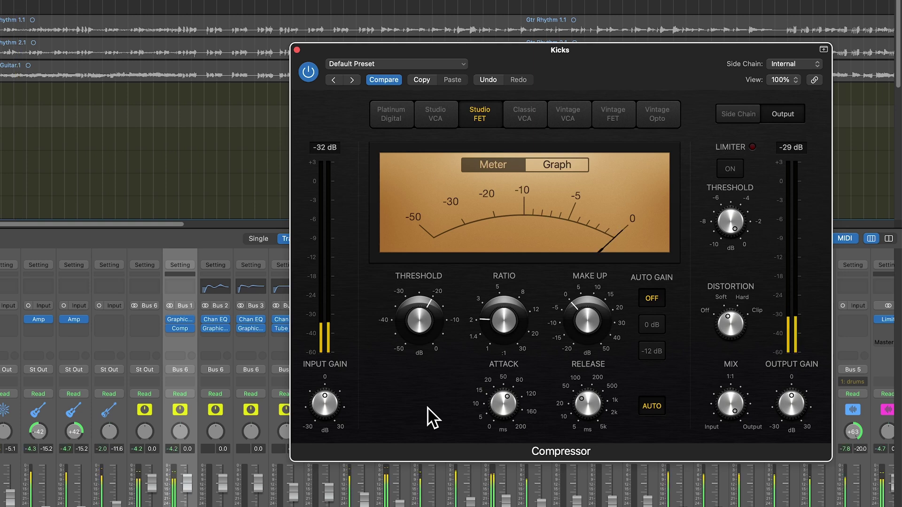
pyautogui.moveTo(500, 340); pyautogui.dragTo(514, 305)
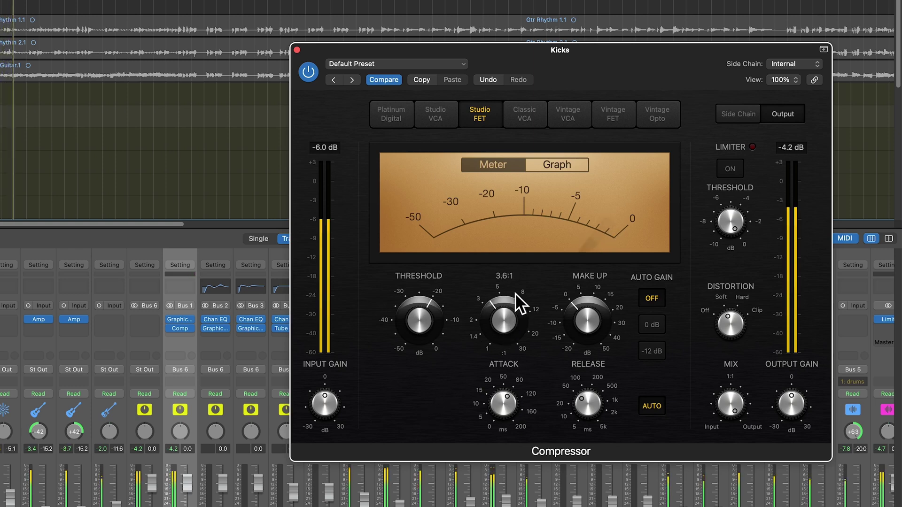
pyautogui.moveTo(419, 306); pyautogui.dragTo(416, 311)
pyautogui.moveTo(484, 320); pyautogui.dragTo(496, 294)
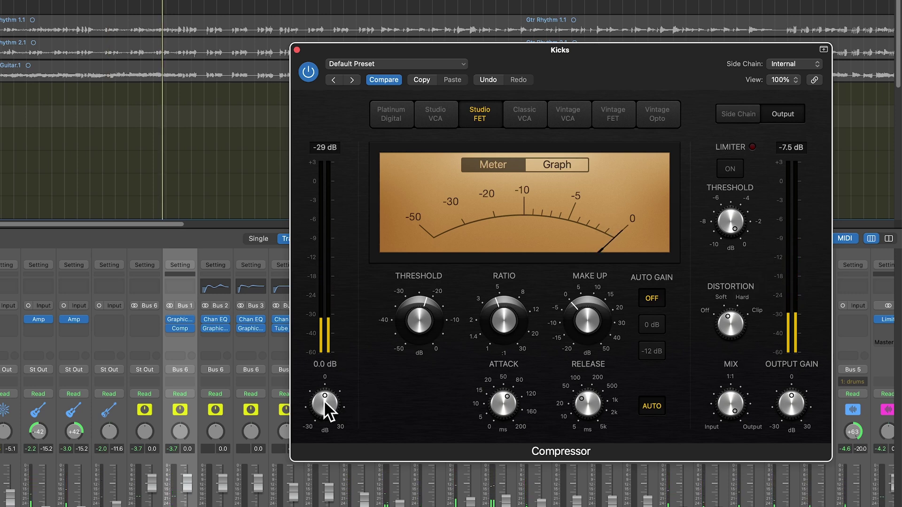
# - Play the kicks and A/B the compressor by bypassing and re-enabling it
pyautogui.moveTo(794, 413)
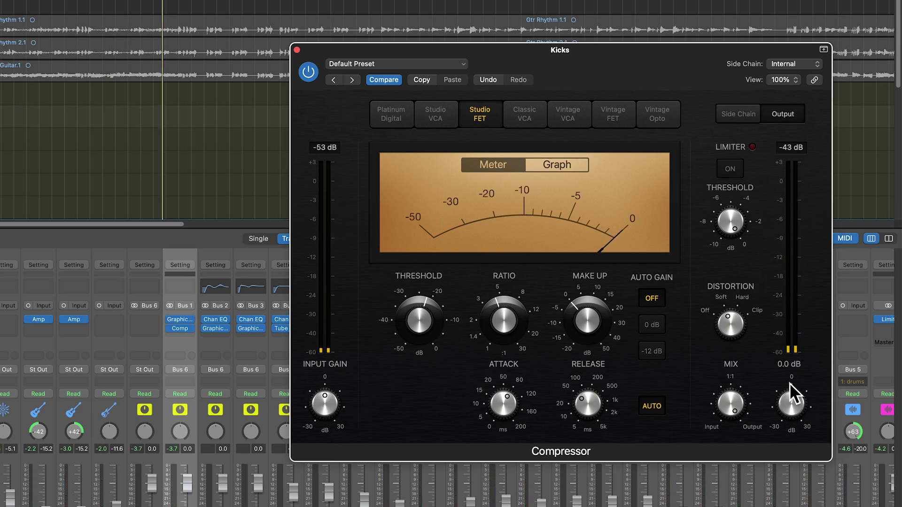
pyautogui.scroll(-4, 787, 410)
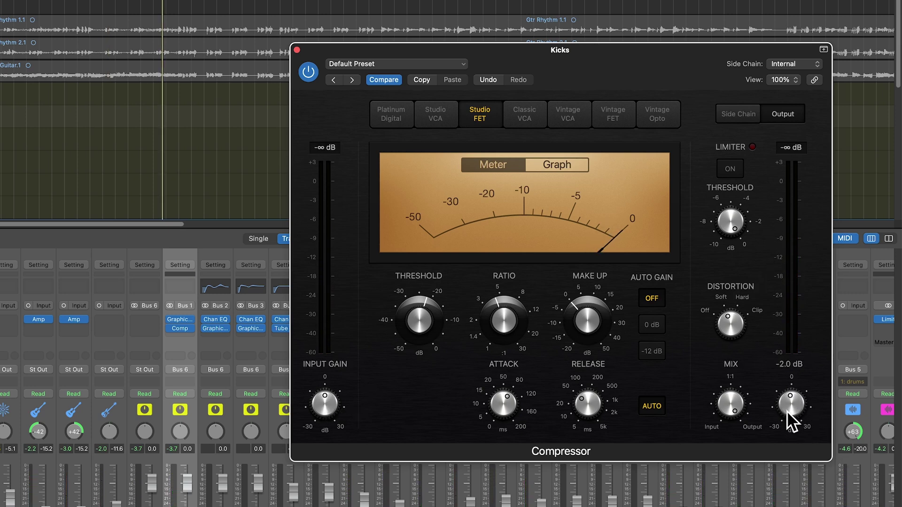
pyautogui.scroll(-2, 788, 413)
pyautogui.moveTo(557, 335)
pyautogui.press('space')
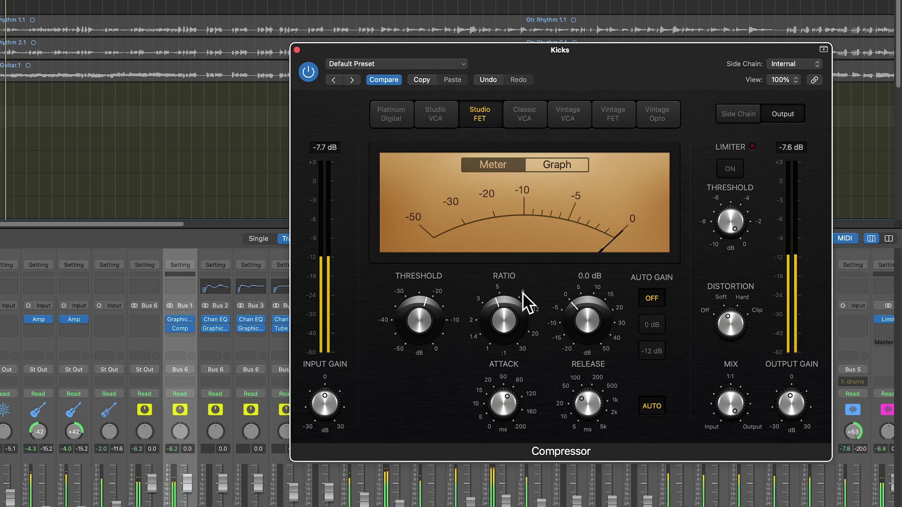
pyautogui.click(314, 75)
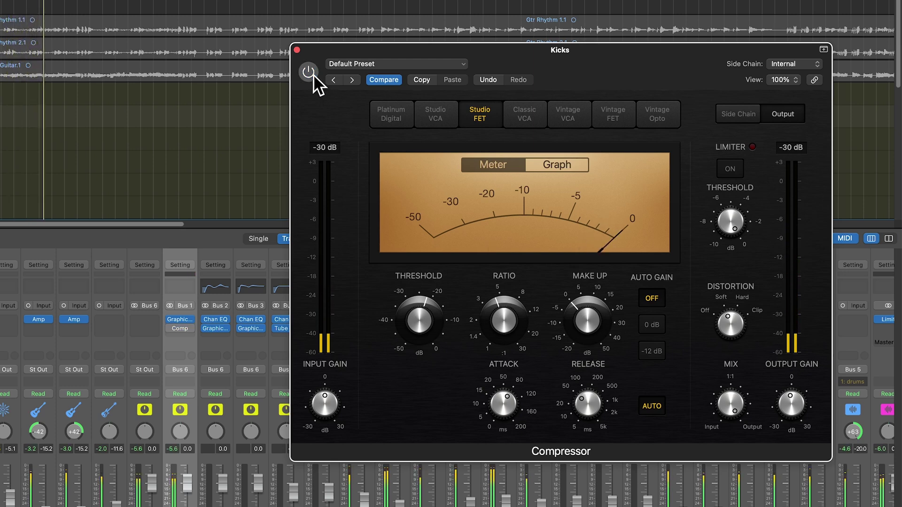
pyautogui.click(314, 75)
# - Turn off auto release and set the release time to 51 ms
pyautogui.moveTo(420, 320)
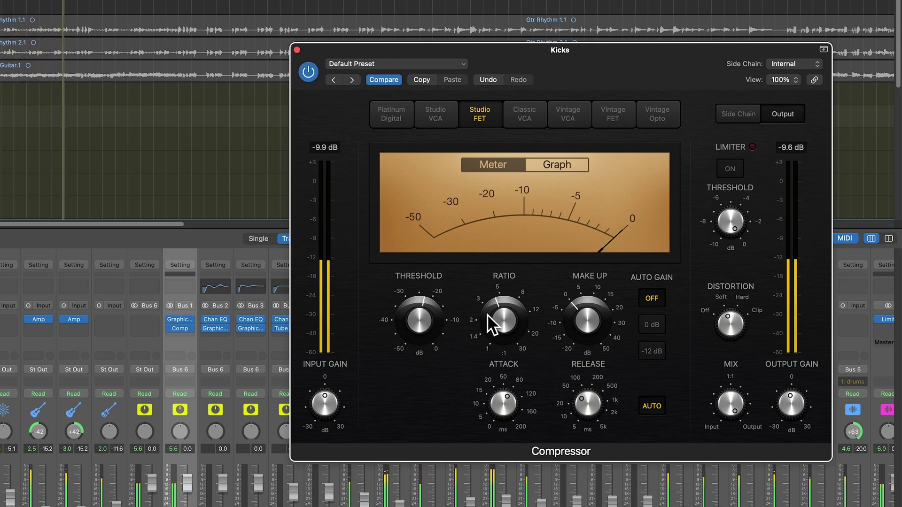
pyautogui.moveTo(607, 417); pyautogui.dragTo(607, 391)
pyautogui.click(657, 402)
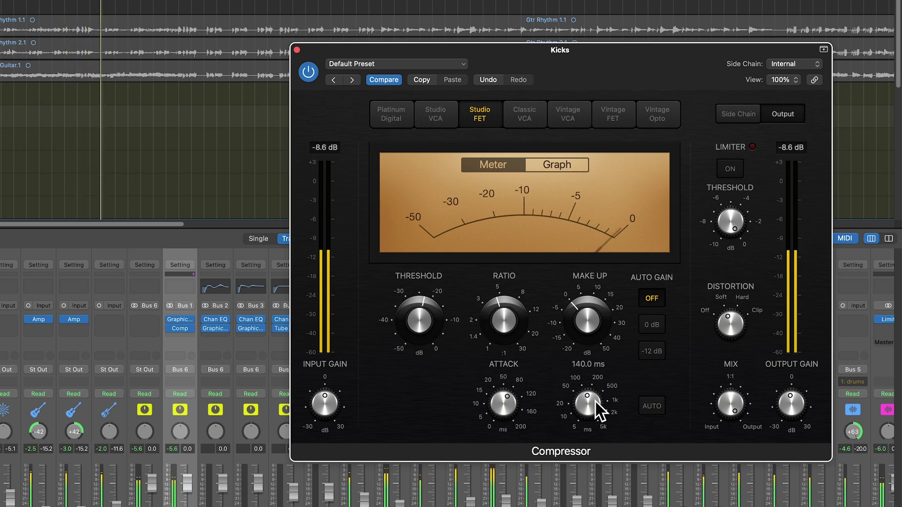
pyautogui.moveTo(595, 400)
pyautogui.mouseDown()
pyautogui.moveTo(593, 418)
pyautogui.moveTo(598, 410)
pyautogui.mouseUp()
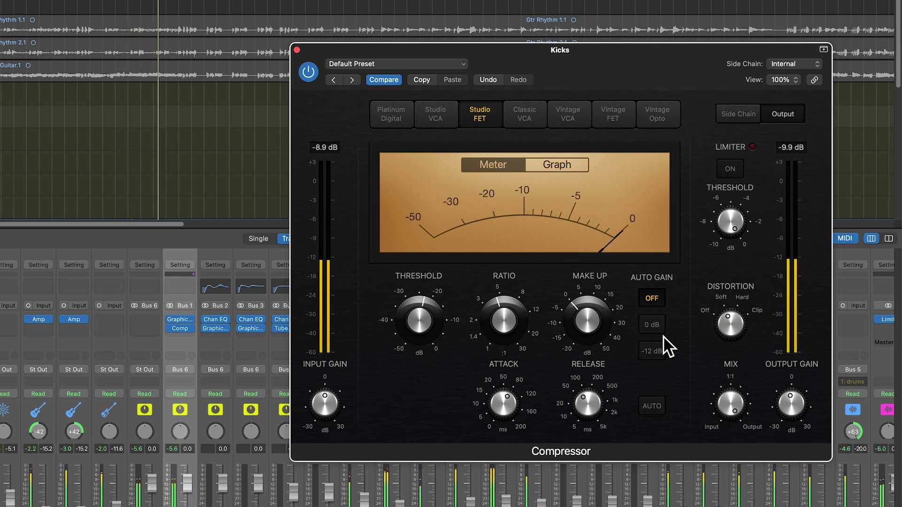
# - After a bypass comparison, settle on ratio 4.6:1, threshold -27 dB and attack 65 ms
pyautogui.click(309, 71)
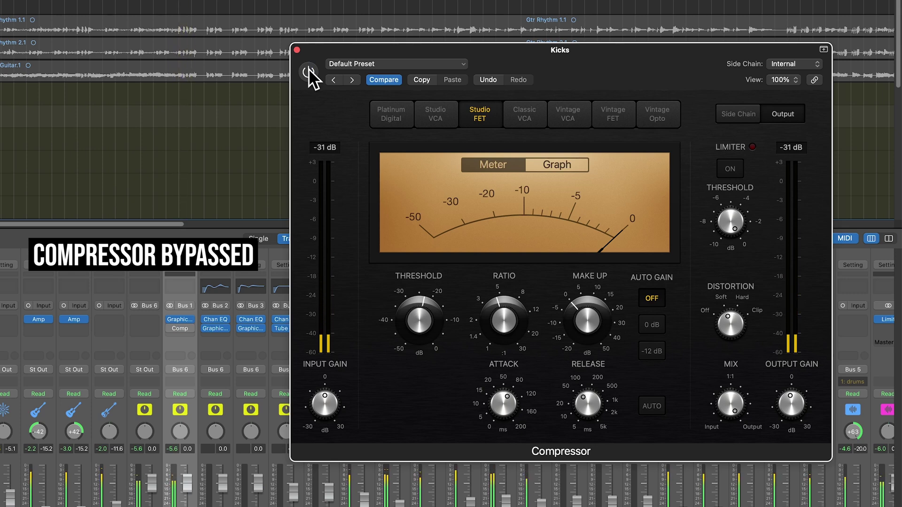
pyautogui.click(308, 70)
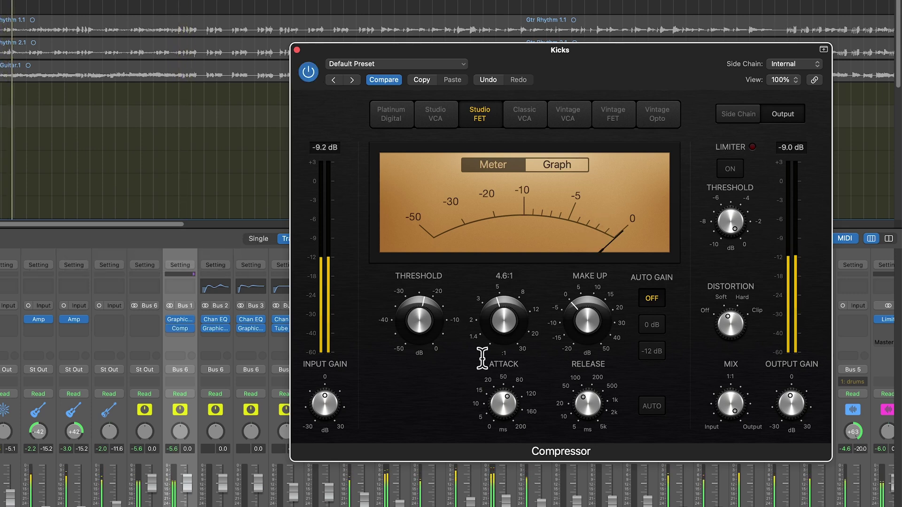
pyautogui.moveTo(506, 324); pyautogui.dragTo(510, 316)
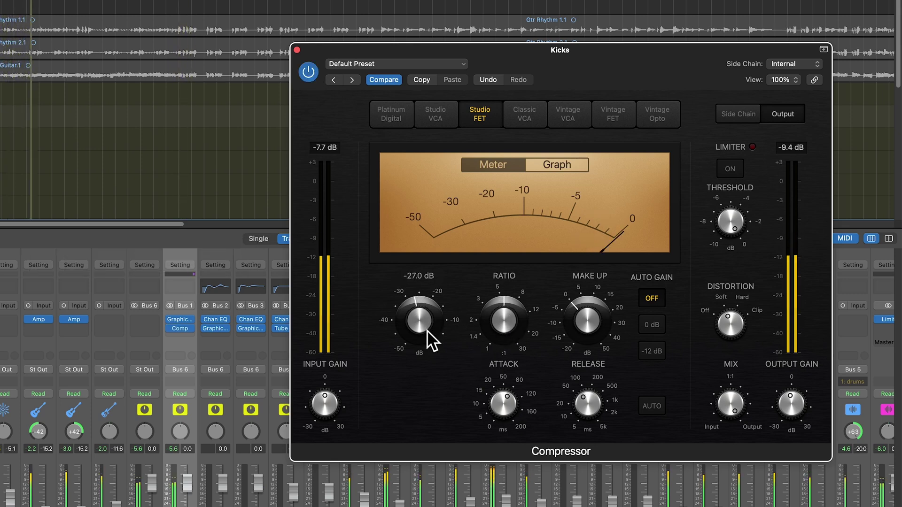
pyautogui.moveTo(504, 407); pyautogui.dragTo(507, 410)
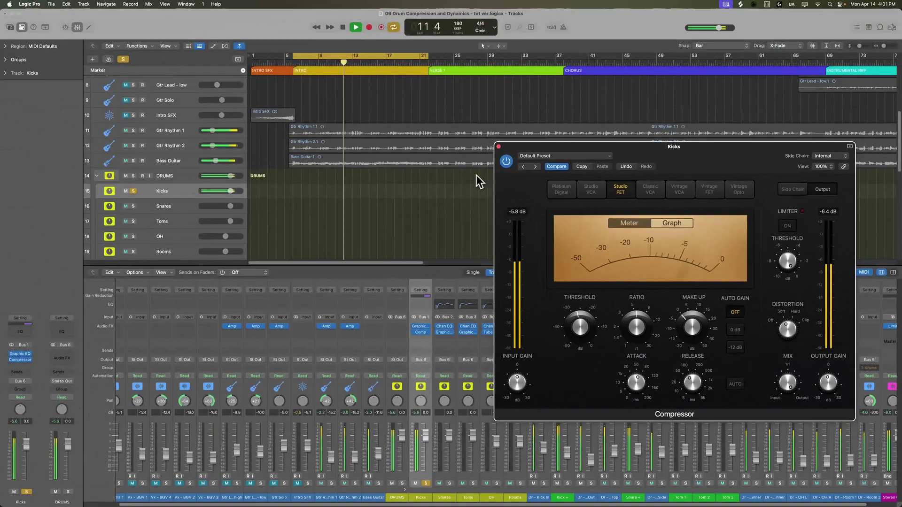
pyautogui.press('space')
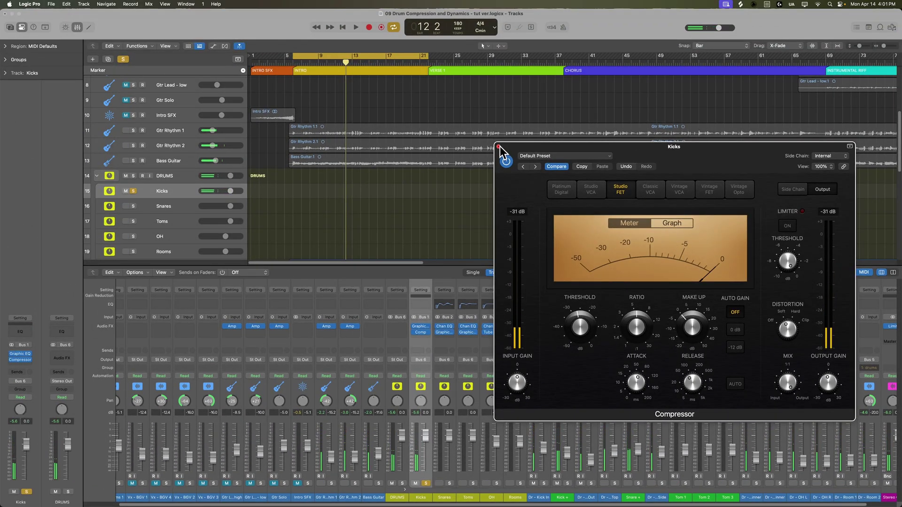
# - Close the Kicks compressor, unsolo Kicks and select the Snares channel
pyautogui.click(498, 146)
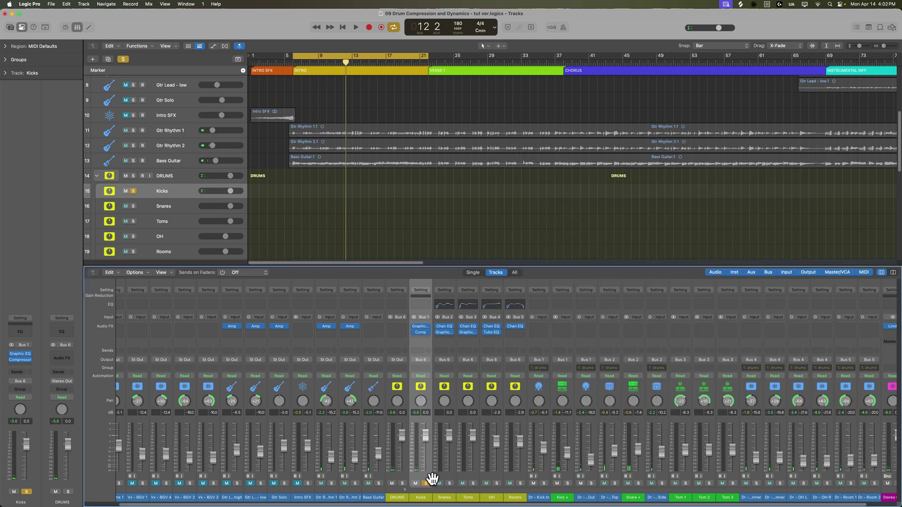
pyautogui.click(426, 483)
pyautogui.click(446, 497)
# - Add a Studio FET Compressor to Snares with Auto Gain and auto release off
pyautogui.click(446, 339)
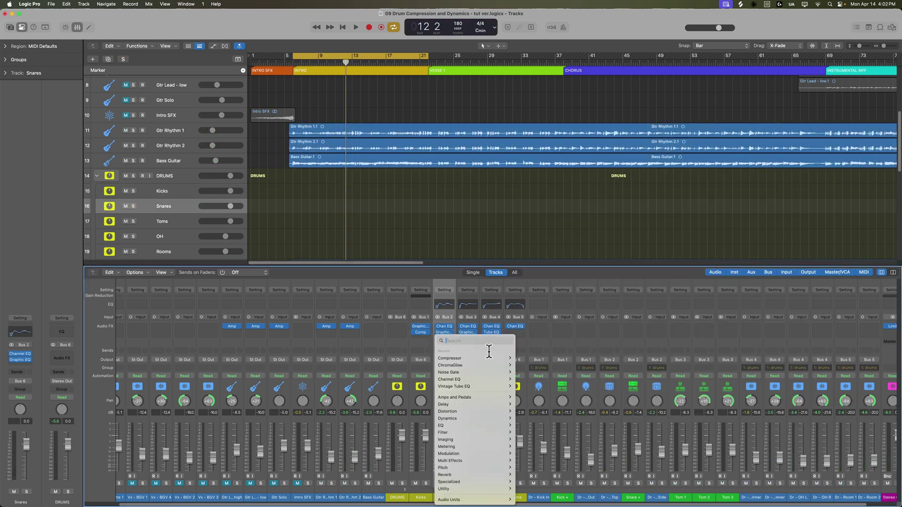
pyautogui.moveTo(488, 367)
pyautogui.click(528, 361)
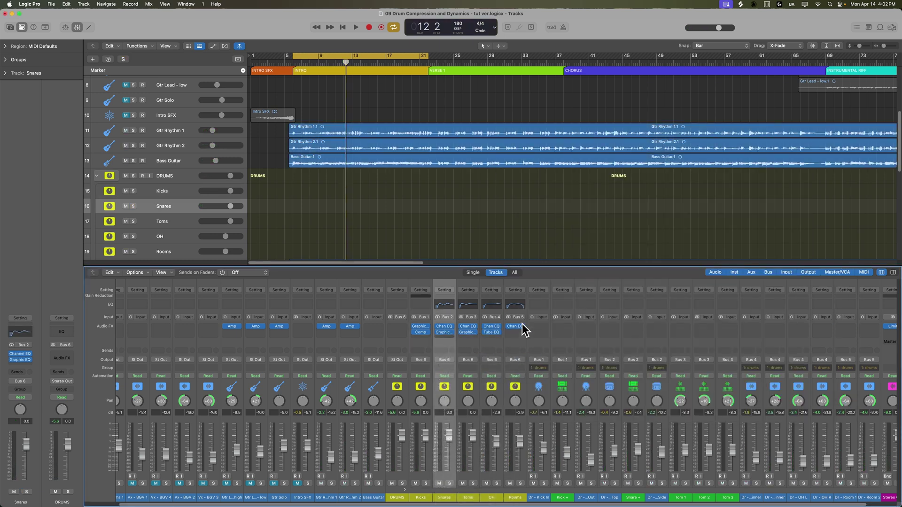
pyautogui.moveTo(712, 138); pyautogui.dragTo(803, 175)
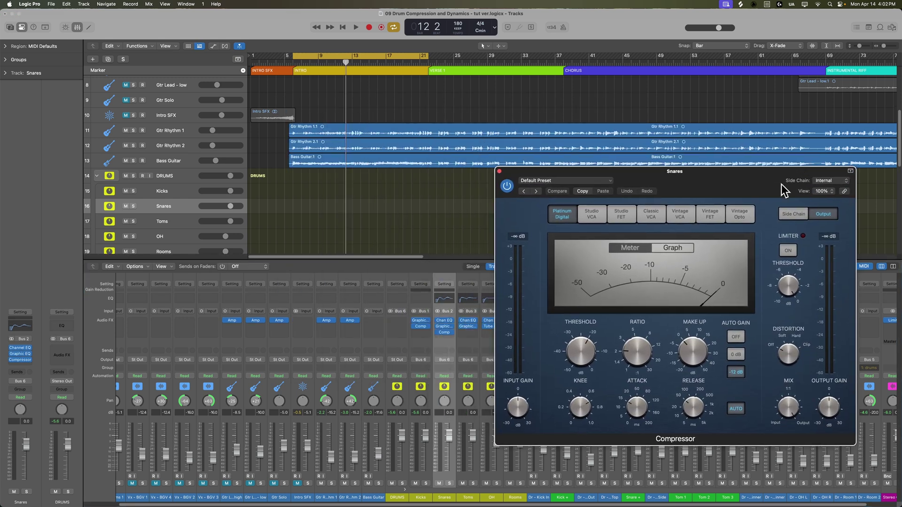
pyautogui.click(622, 213)
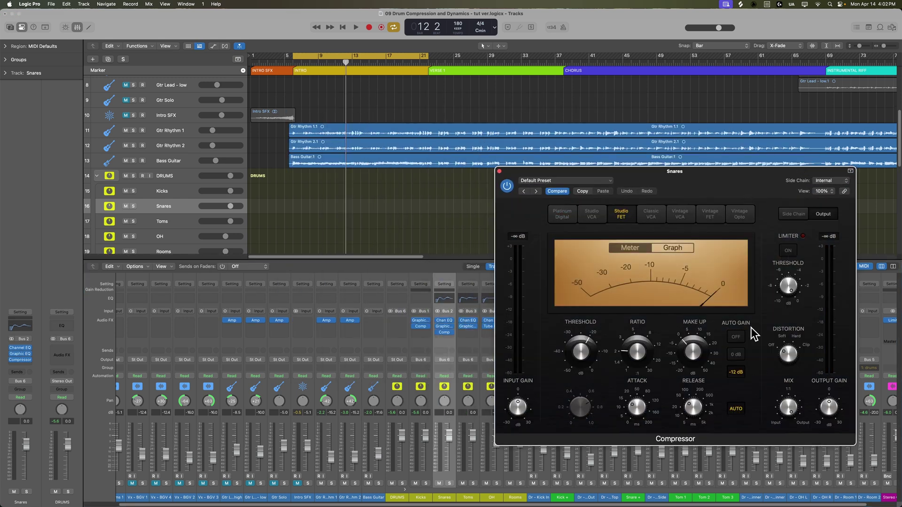
pyautogui.click(741, 336)
pyautogui.click(736, 409)
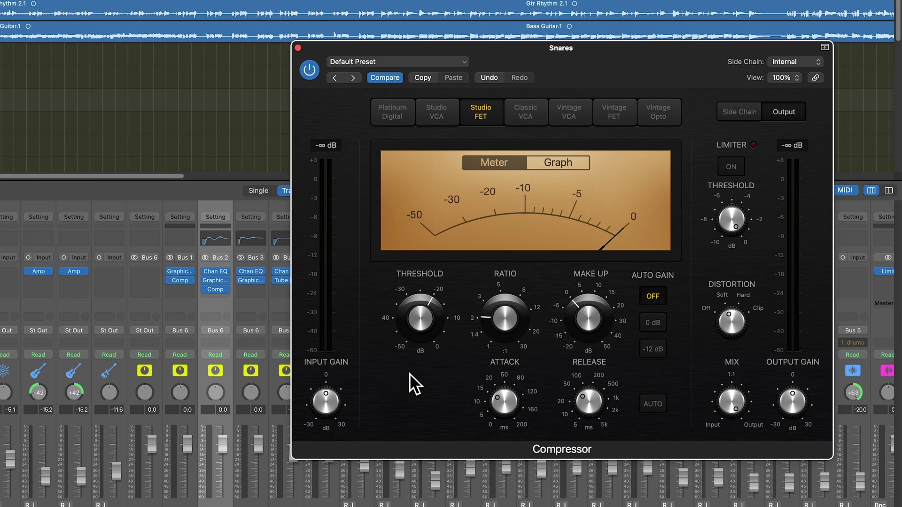
# - Set the Snares ratio to about 4.1:1, attack about 86 ms, release about 97 ms
pyautogui.press('space')
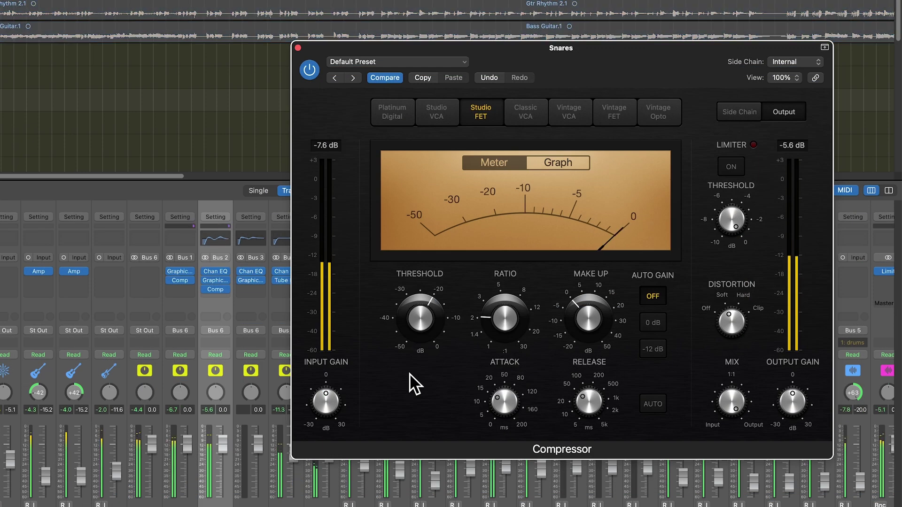
pyautogui.moveTo(482, 308)
pyautogui.mouseDown()
pyautogui.moveTo(507, 292)
pyautogui.moveTo(478, 305)
pyautogui.mouseUp()
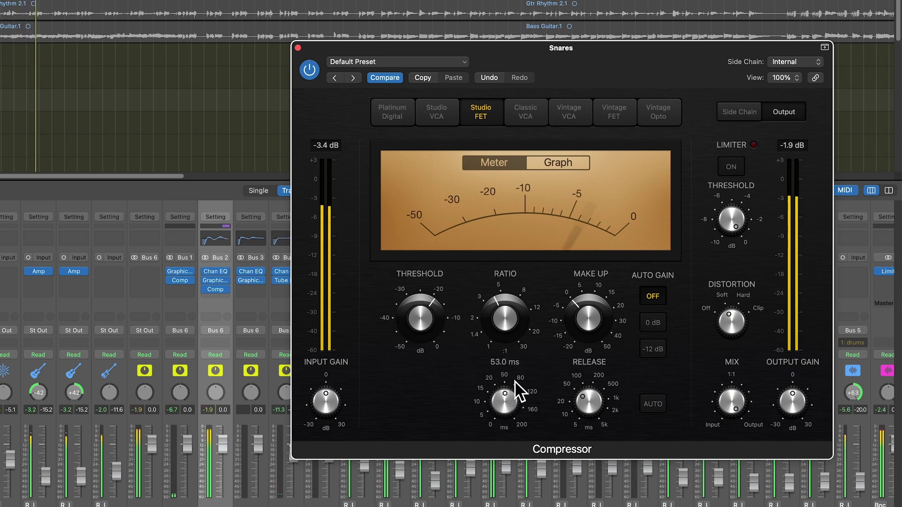
pyautogui.moveTo(517, 379); pyautogui.dragTo(522, 369)
pyautogui.moveTo(588, 400); pyautogui.dragTo(598, 380)
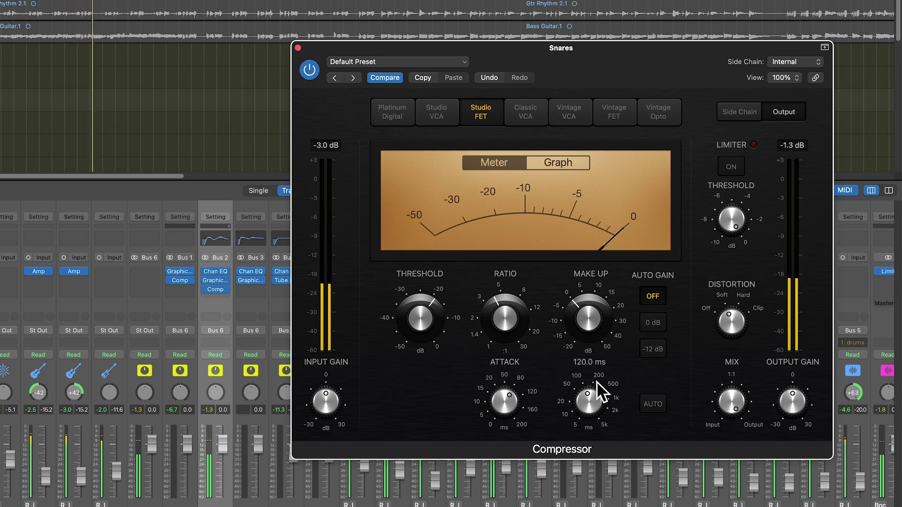
pyautogui.moveTo(594, 382); pyautogui.dragTo(631, 292)
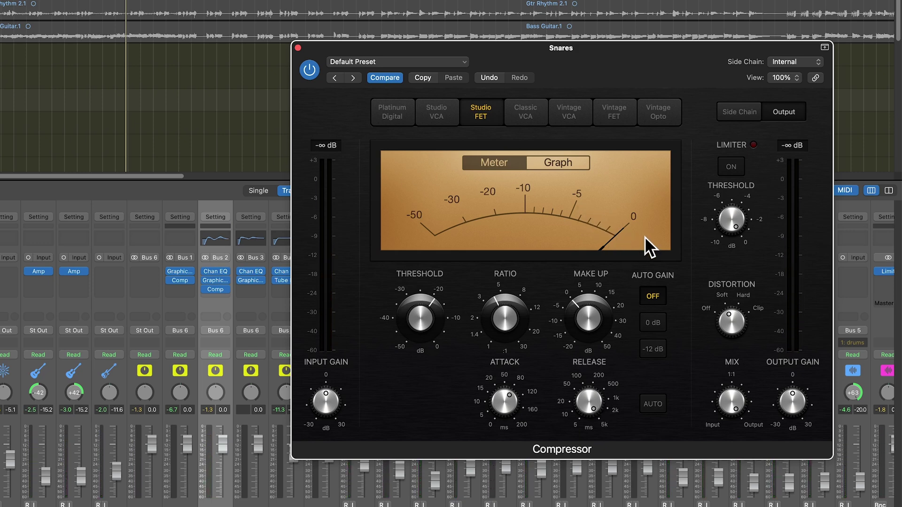
# - Audition shorter release times, settling on 14 ms
pyautogui.press('space')
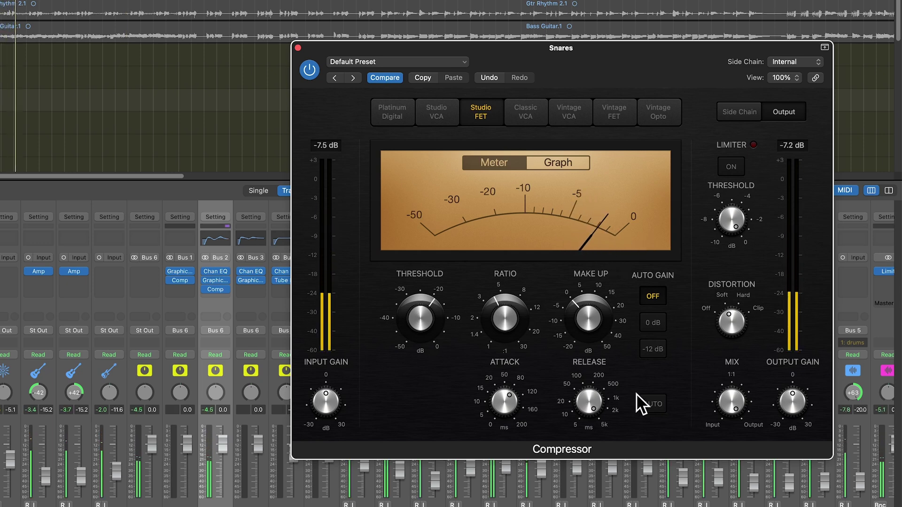
pyautogui.moveTo(585, 428); pyautogui.dragTo(584, 506)
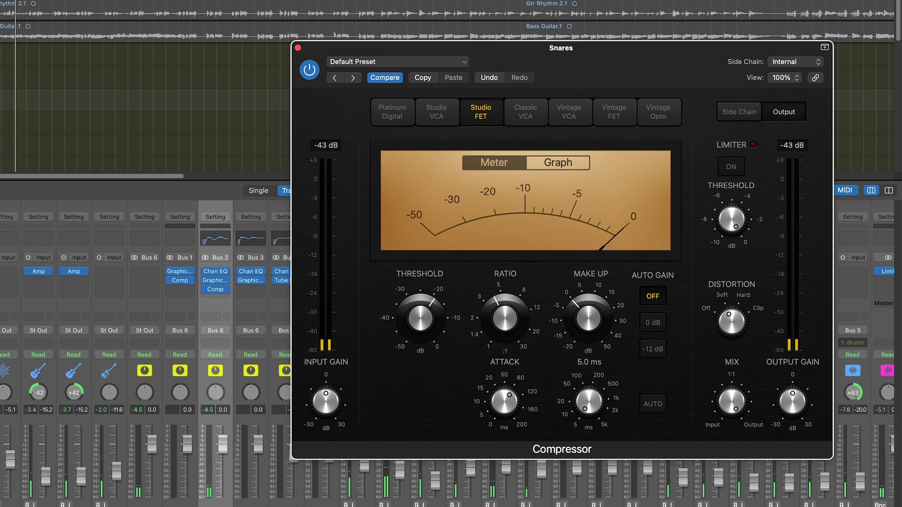
pyautogui.press('space')
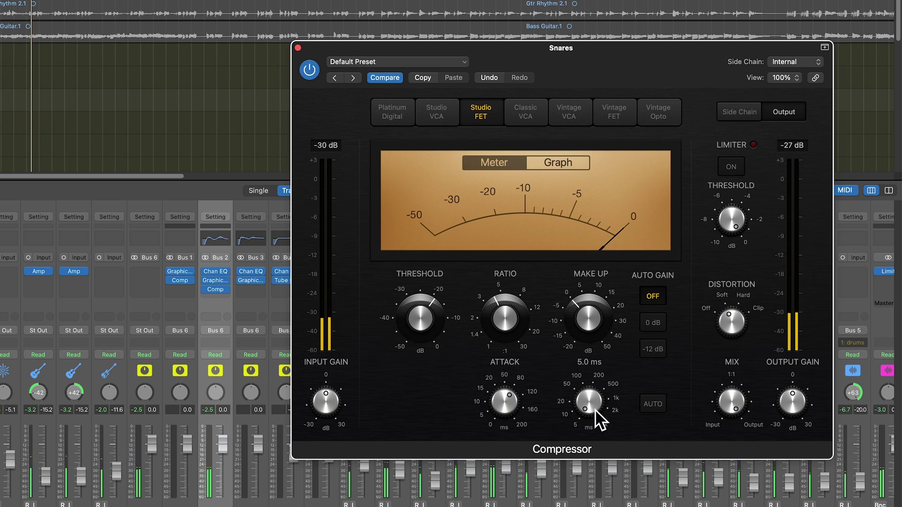
pyautogui.moveTo(594, 410); pyautogui.dragTo(591, 363)
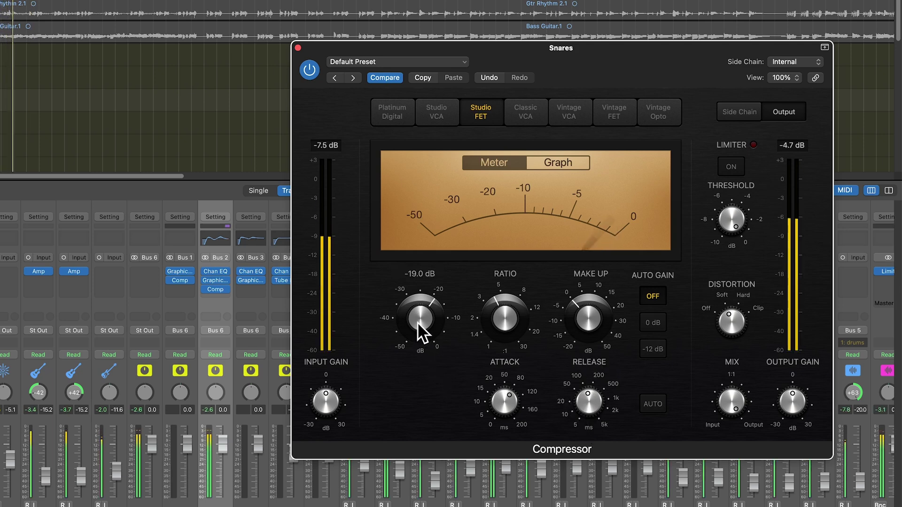
# - Lower the threshold to about -17 dB, raise the ratio to 6.1:1, and A/B the compressor
pyautogui.moveTo(417, 323); pyautogui.dragTo(421, 316)
pyautogui.moveTo(504, 320); pyautogui.dragTo(505, 303)
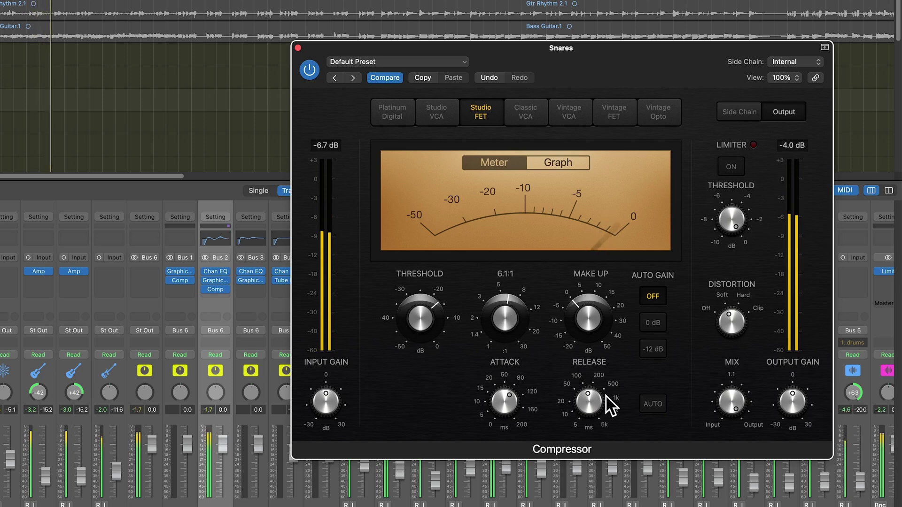
pyautogui.click(311, 71)
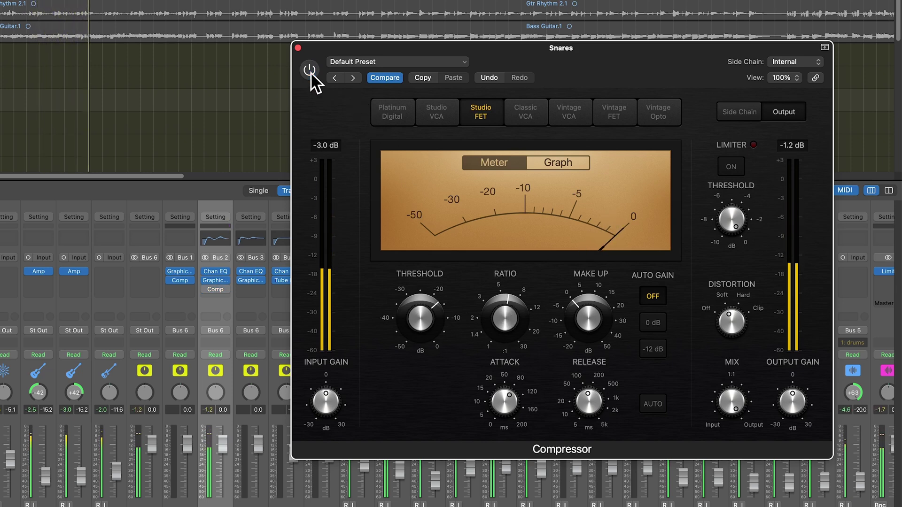
pyautogui.click(311, 72)
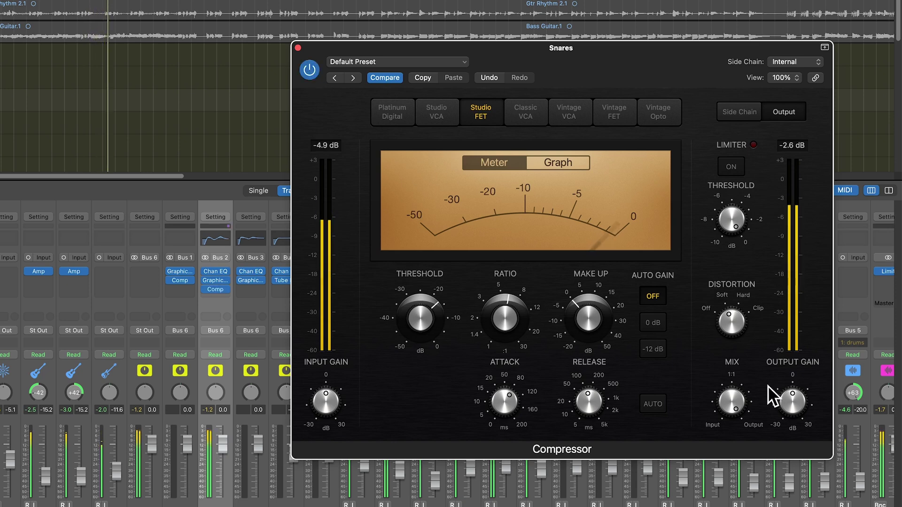
# - Lower output gain to -2 dB, then refine threshold to -26.5 dB and ratio to 6.6:1
pyautogui.moveTo(799, 406)
pyautogui.moveTo(800, 406)
pyautogui.mouseDown()
pyautogui.moveTo(811, 423)
pyautogui.moveTo(799, 424)
pyautogui.mouseUp()
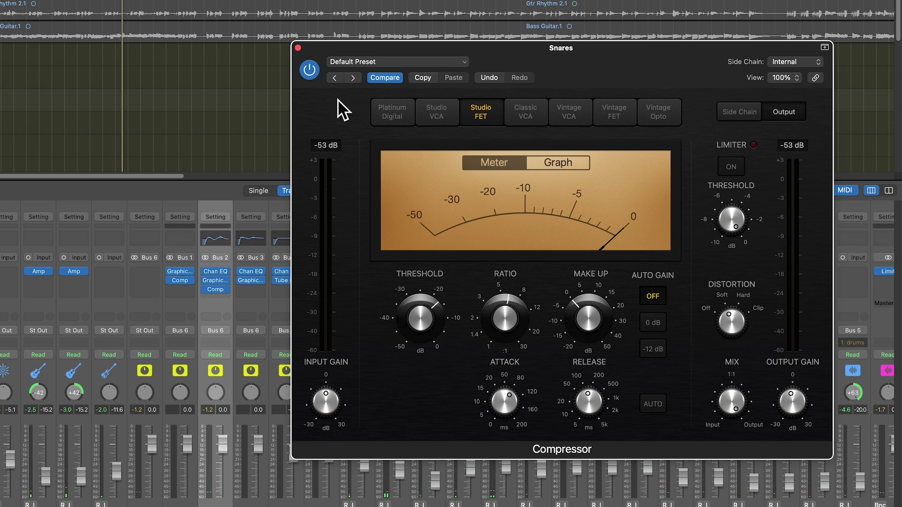
pyautogui.press('space')
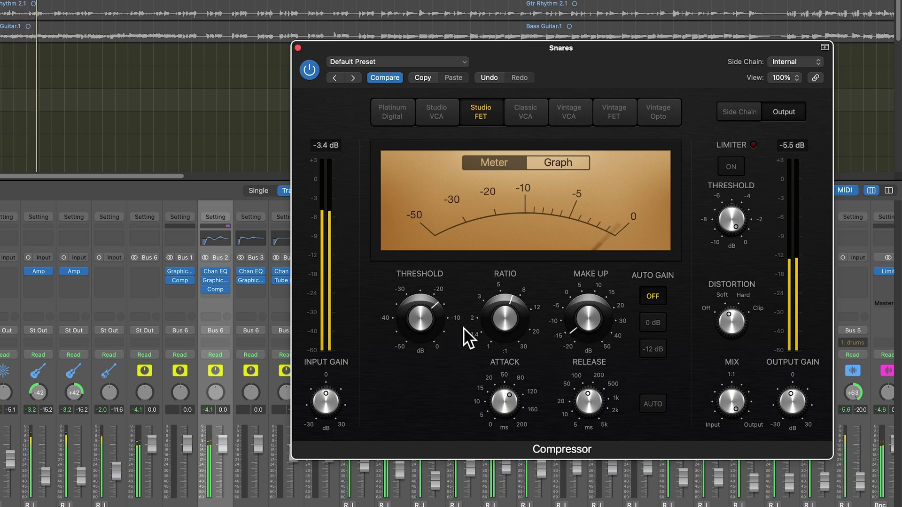
pyautogui.moveTo(412, 315); pyautogui.dragTo(406, 331)
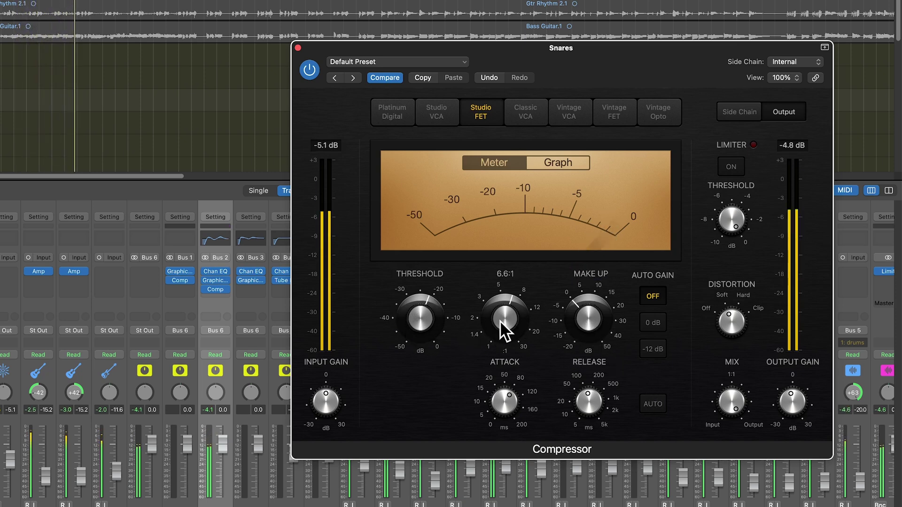
pyautogui.moveTo(509, 317)
pyautogui.mouseDown()
pyautogui.moveTo(515, 311)
pyautogui.moveTo(502, 319)
pyautogui.mouseUp()
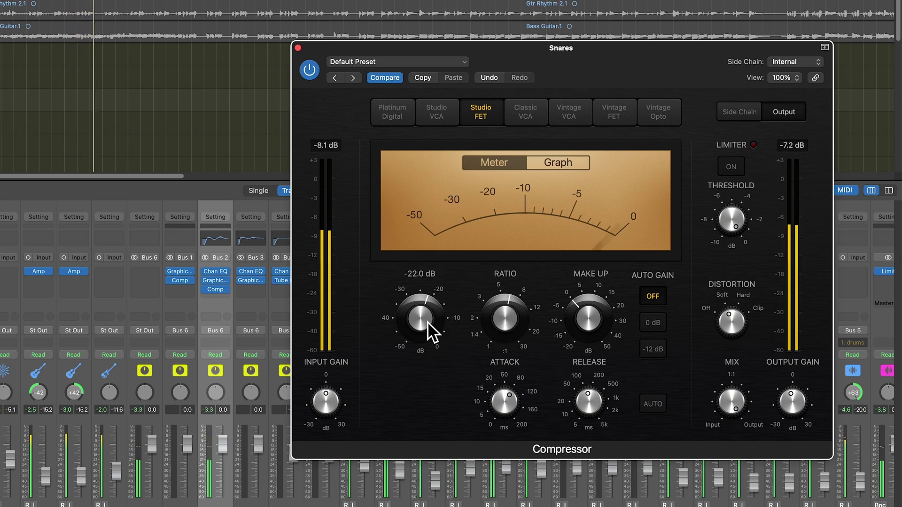
pyautogui.moveTo(425, 325); pyautogui.dragTo(422, 335)
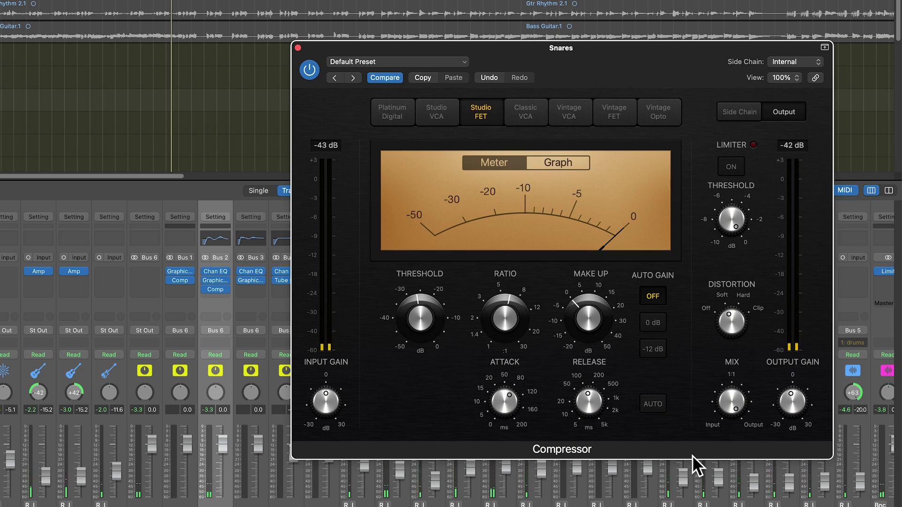
# - Blend the Snares compressor Mix to 60.5% while auditioning
pyautogui.moveTo(732, 404)
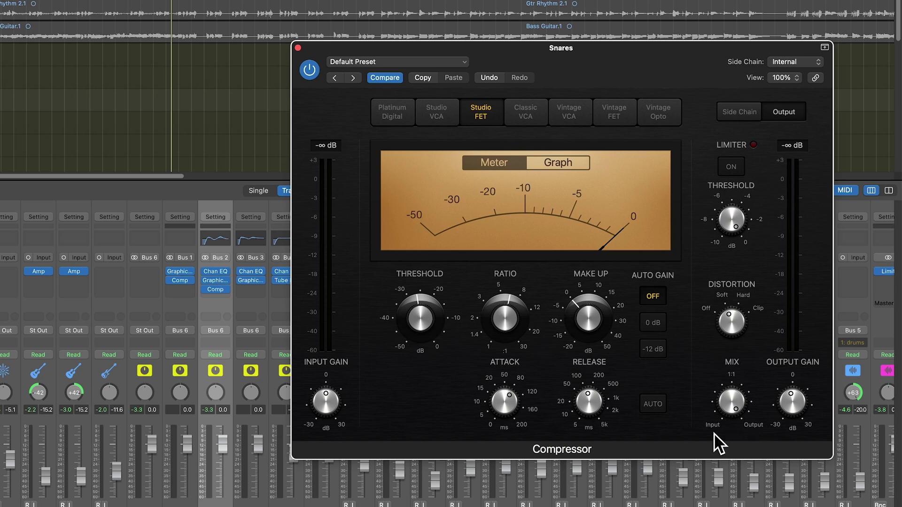
pyautogui.moveTo(716, 433); pyautogui.dragTo(747, 459)
pyautogui.moveTo(738, 401); pyautogui.dragTo(737, 451)
pyautogui.moveTo(737, 401); pyautogui.dragTo(732, 394)
pyautogui.press('space')
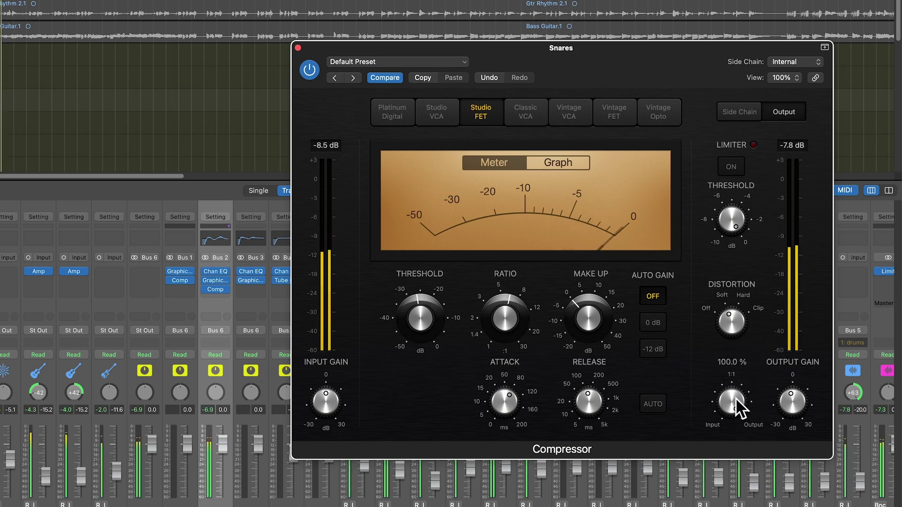
pyautogui.moveTo(735, 398); pyautogui.dragTo(737, 404)
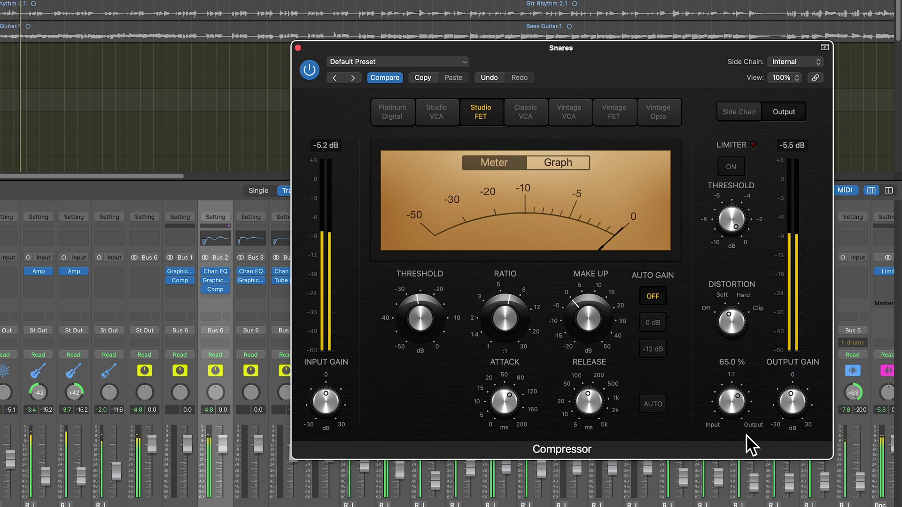
pyautogui.moveTo(746, 435); pyautogui.dragTo(746, 439)
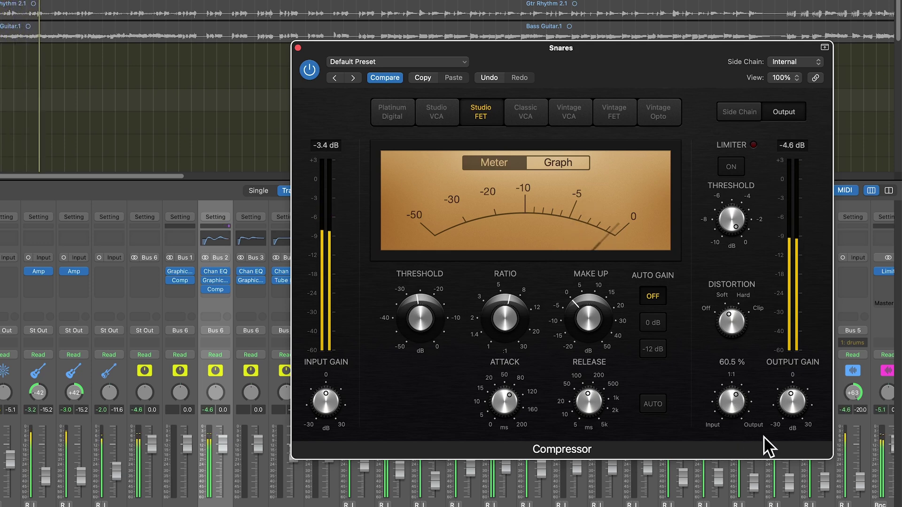
# - Set output gain to -1.5 dB and compare with the compressor bypassed
pyautogui.moveTo(796, 405); pyautogui.dragTo(797, 405)
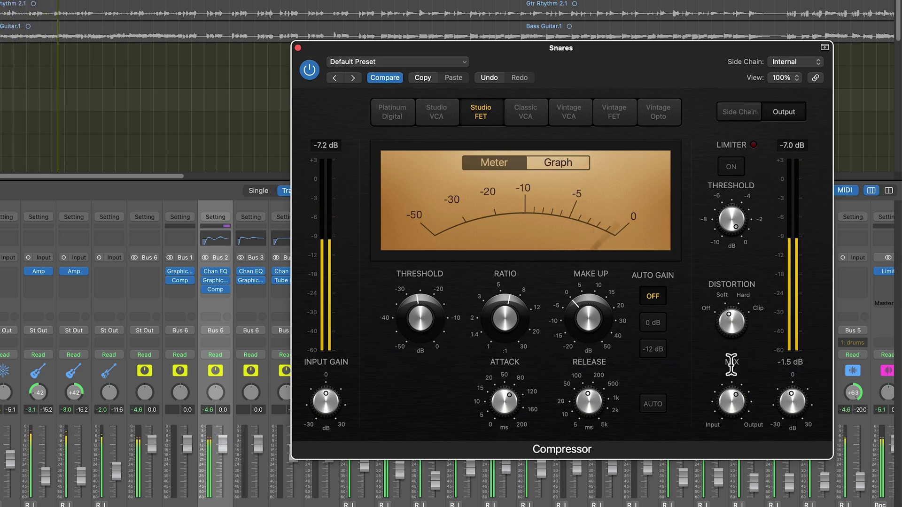
pyautogui.click(309, 68)
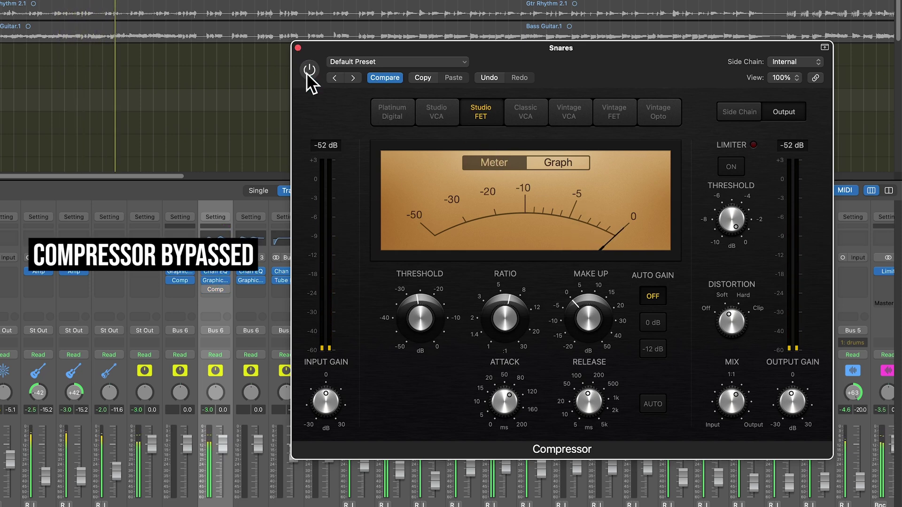
pyautogui.click(307, 71)
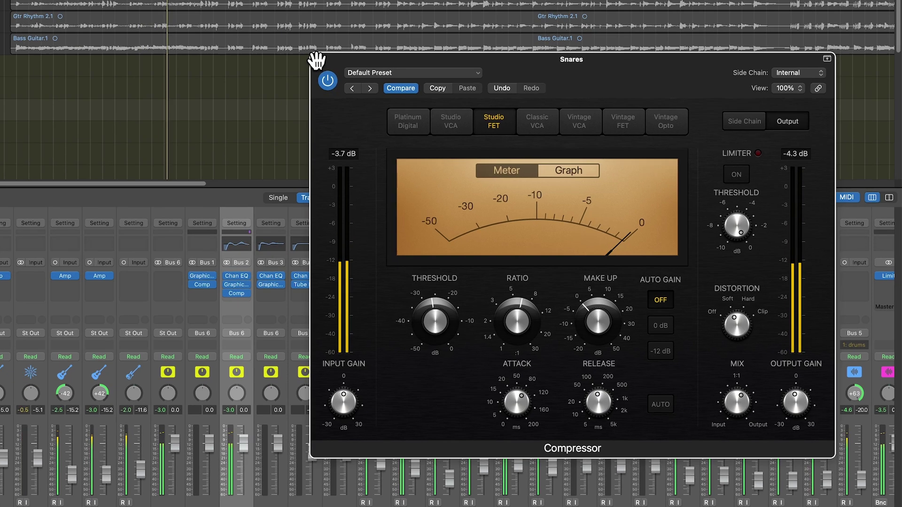
# - Close the Snares compressor, unsolo the snares and select Tom 1
pyautogui.click(298, 47)
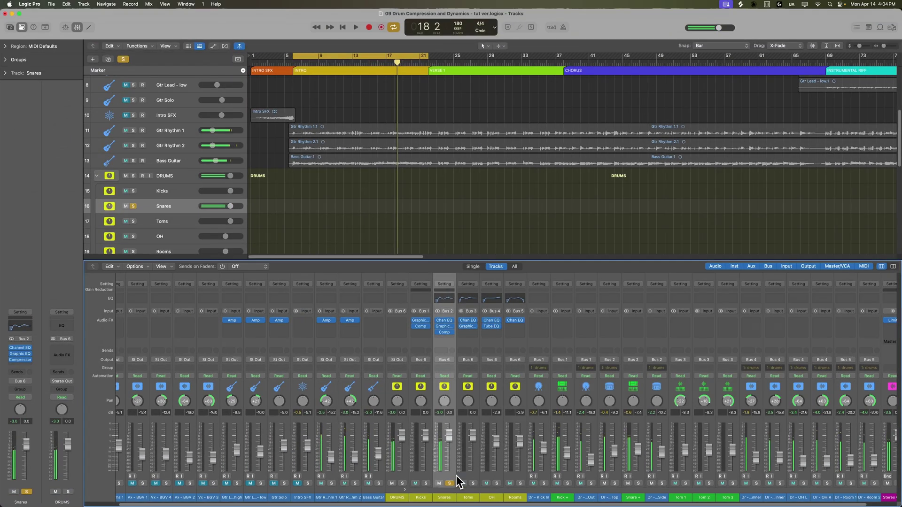
pyautogui.click(450, 484)
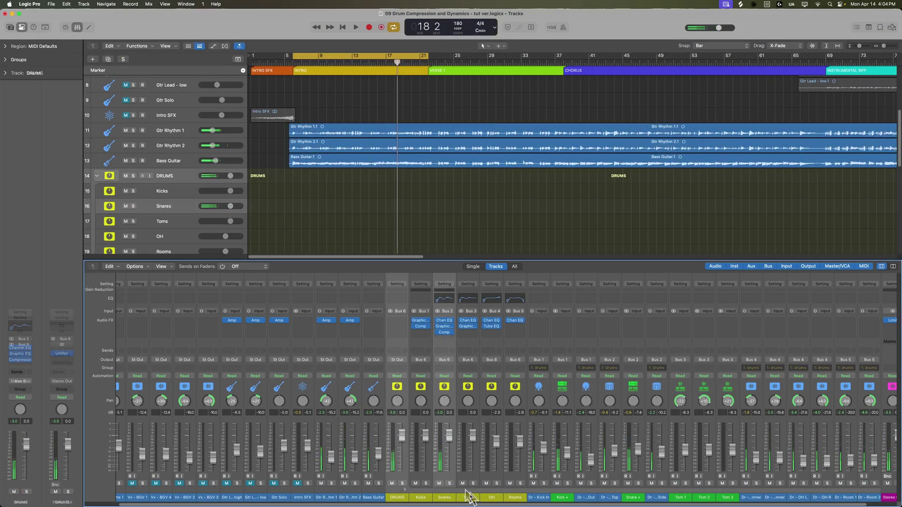
pyautogui.click(468, 292)
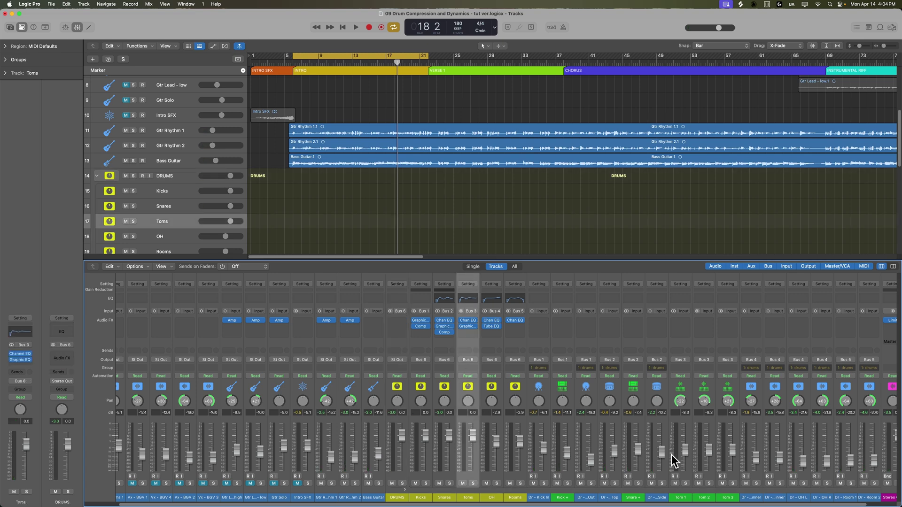
pyautogui.moveTo(686, 502); pyautogui.dragTo(725, 497)
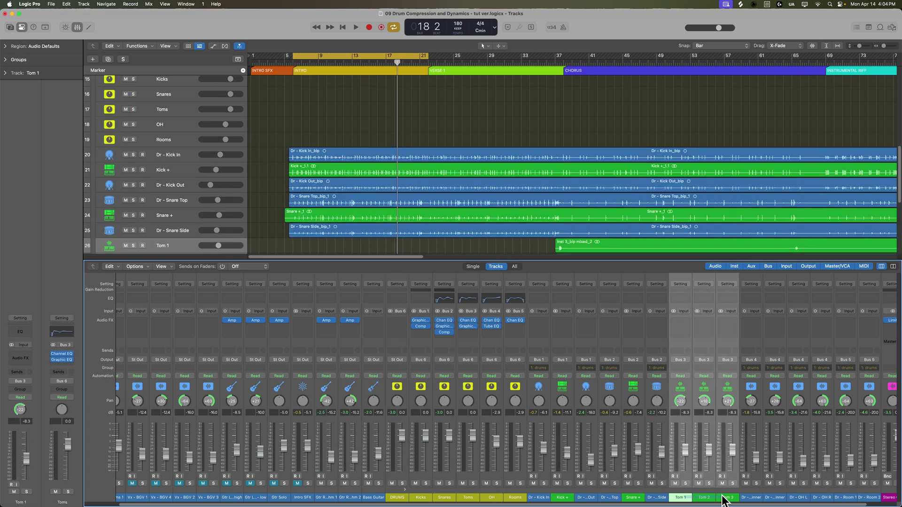
pyautogui.click(681, 500)
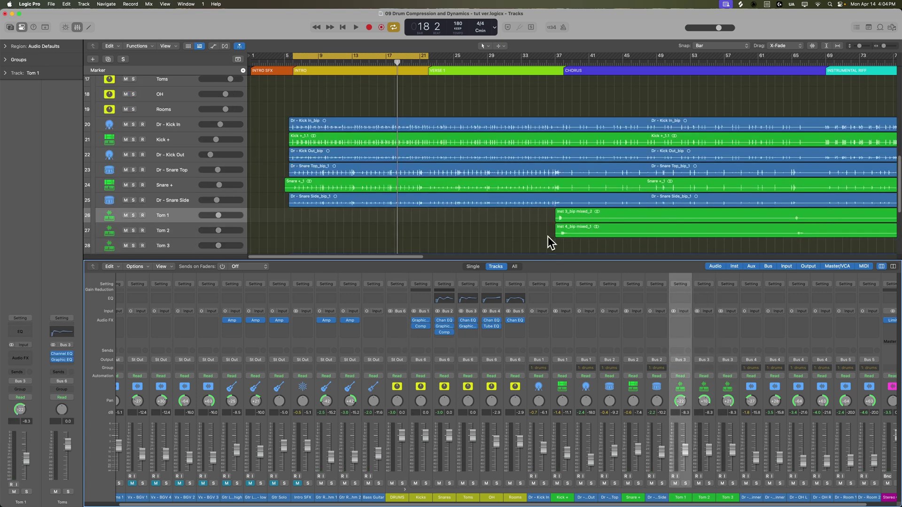
# - Loop bars 132–135 at the chorus start, play it, and bring the mixer back
pyautogui.press('x')
pyautogui.hscroll(10, 504, 194)
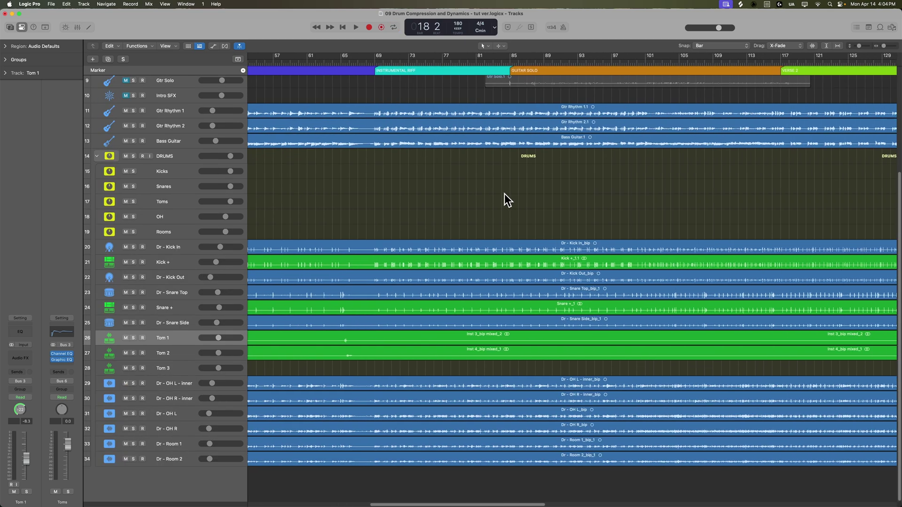
pyautogui.hscroll(6, 504, 200)
pyautogui.hscroll(2, 504, 194)
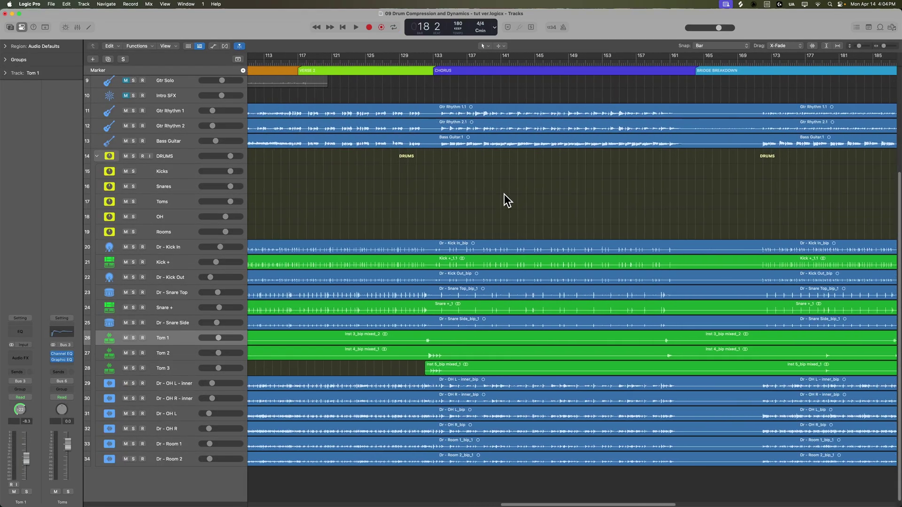
pyautogui.moveTo(419, 55); pyautogui.dragTo(444, 58)
pyautogui.press('space')
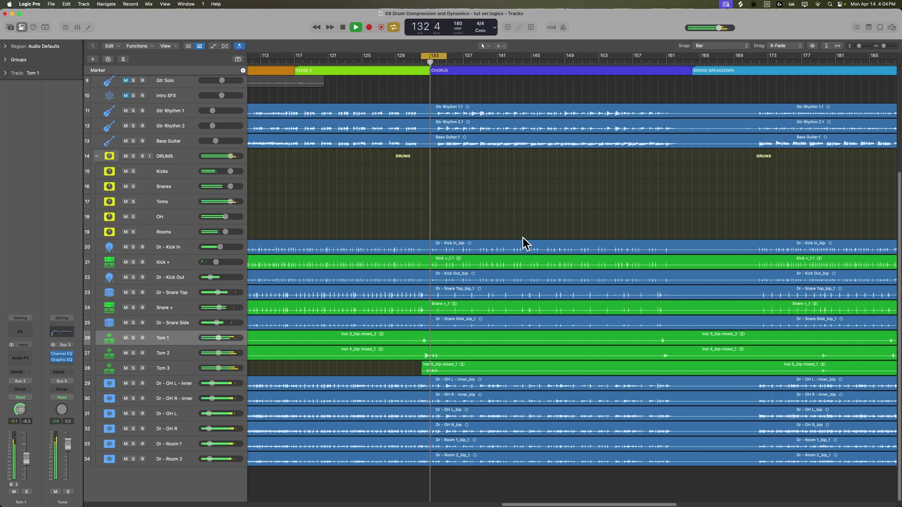
pyautogui.press('x')
pyautogui.press('space')
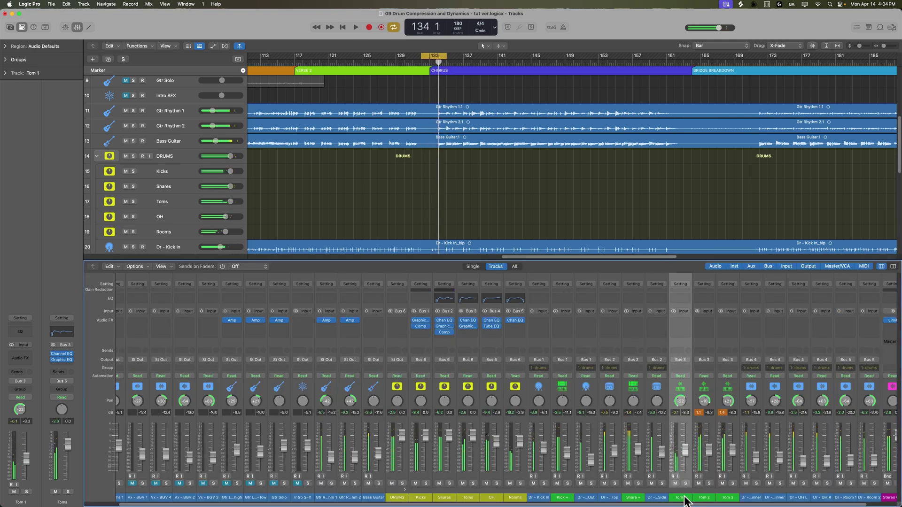
# - Solo the Toms and add a Studio FET Compressor to Tom 1
pyautogui.click(473, 484)
pyautogui.click(680, 321)
pyautogui.moveTo(742, 343)
pyautogui.click(770, 344)
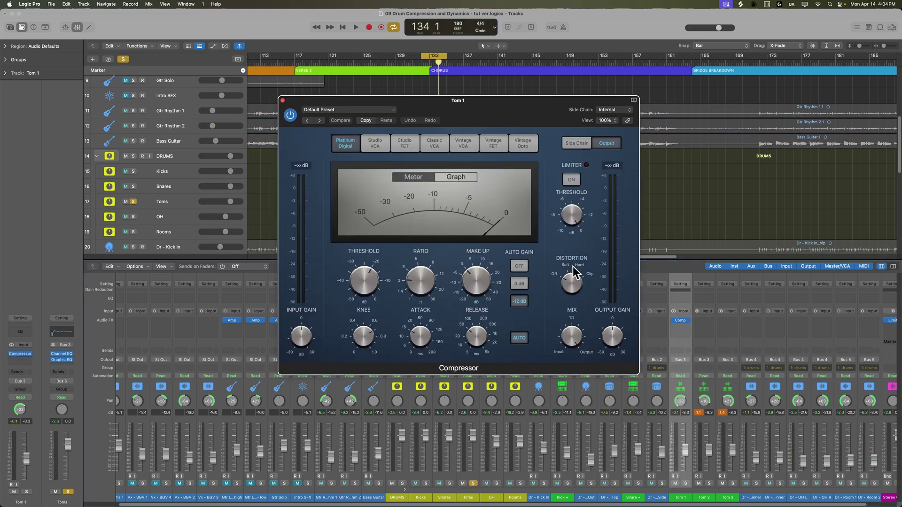
pyautogui.click(403, 147)
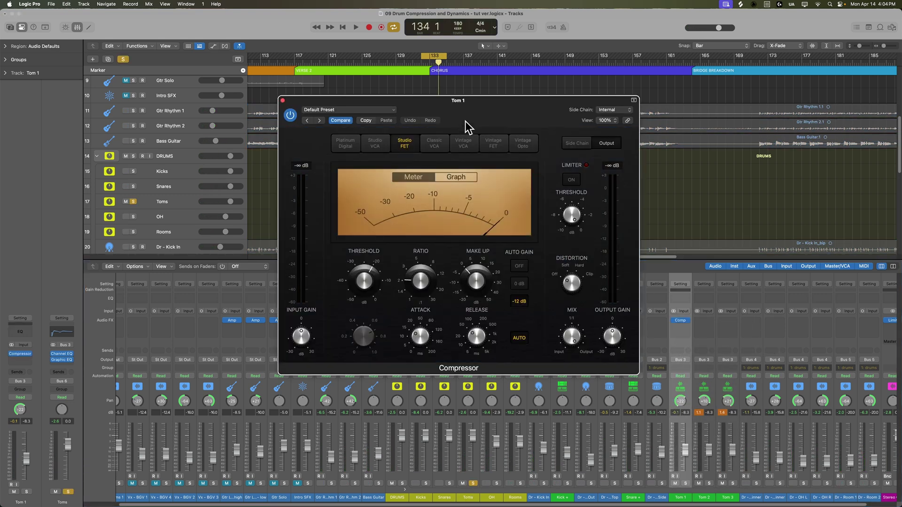
pyautogui.moveTo(472, 123); pyautogui.dragTo(722, 110)
# - Lower the distortion and try a drier mix before returning it to fully compressed
pyautogui.press('space')
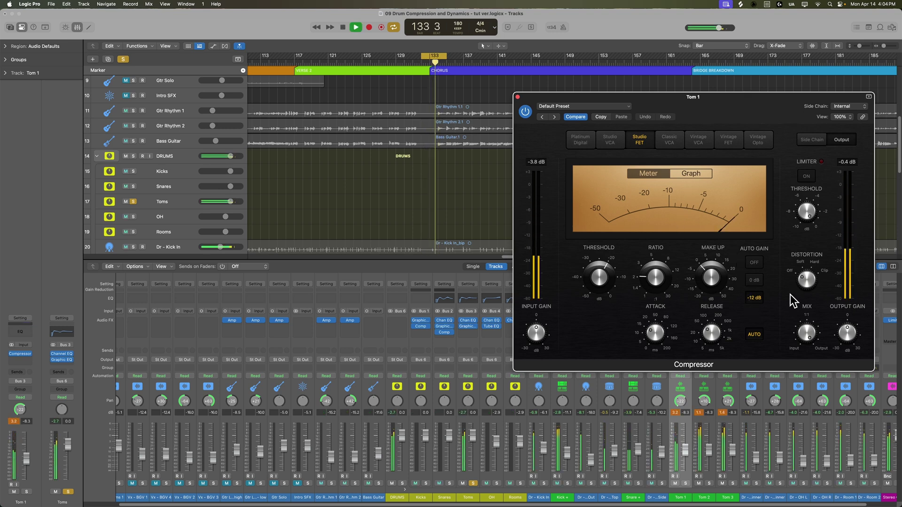
pyautogui.press('space')
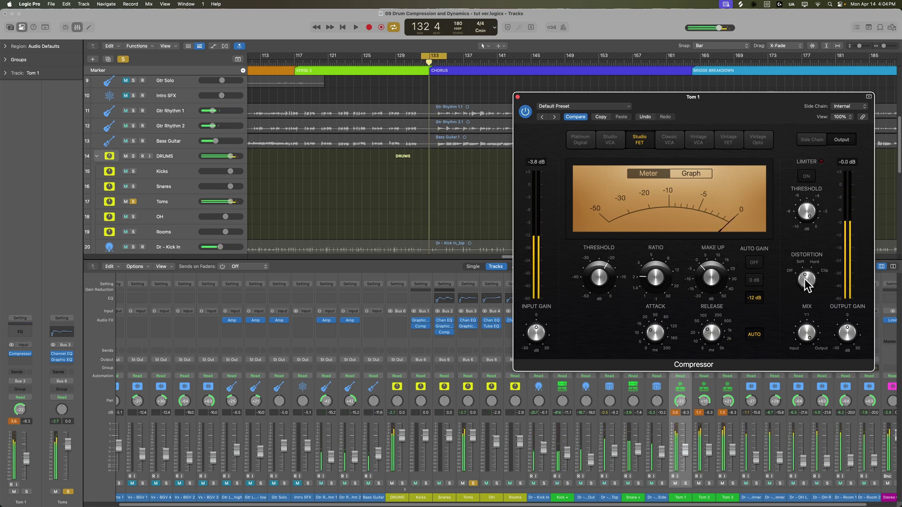
pyautogui.moveTo(807, 280); pyautogui.dragTo(806, 281)
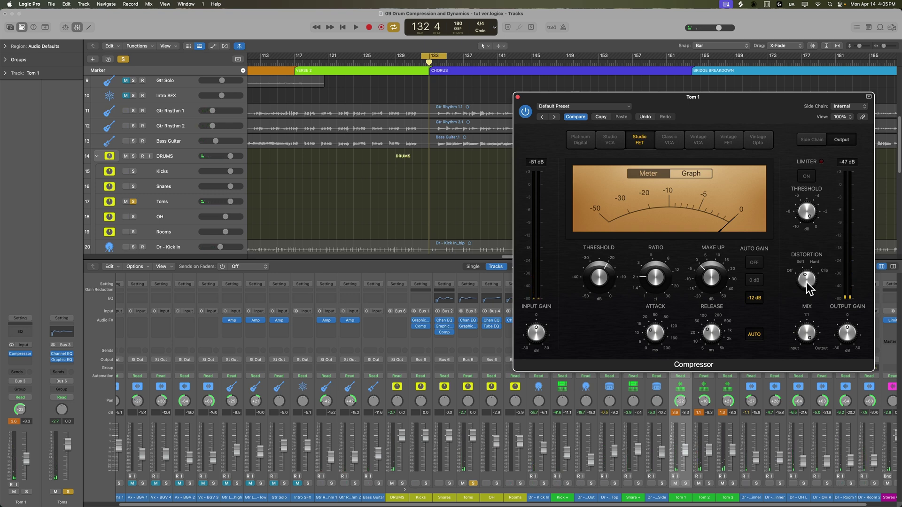
pyautogui.moveTo(807, 332); pyautogui.dragTo(800, 355)
pyautogui.moveTo(799, 366); pyautogui.dragTo(819, 258)
pyautogui.press('space')
# - Turn Auto Gain off and auto release on, auditioning the toms loop
pyautogui.click(754, 263)
pyautogui.click(755, 334)
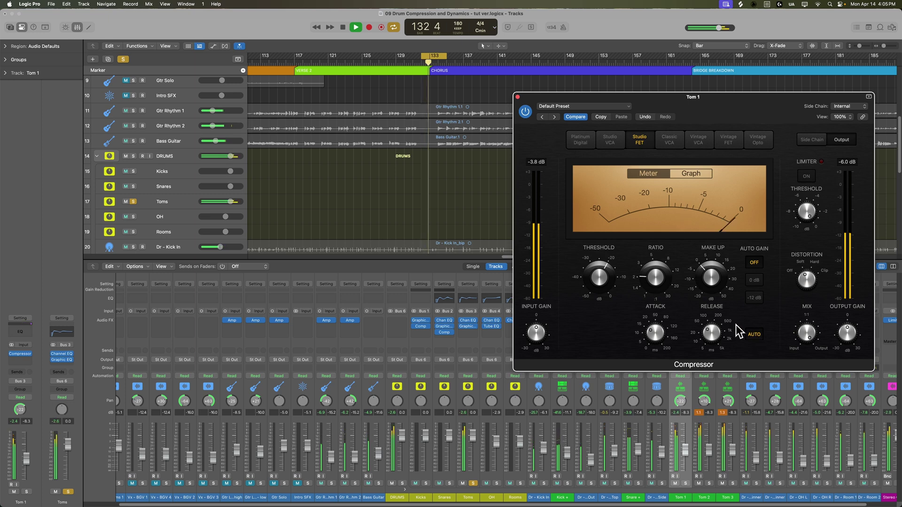
pyautogui.moveTo(610, 271)
pyautogui.press('space')
pyautogui.press('space')
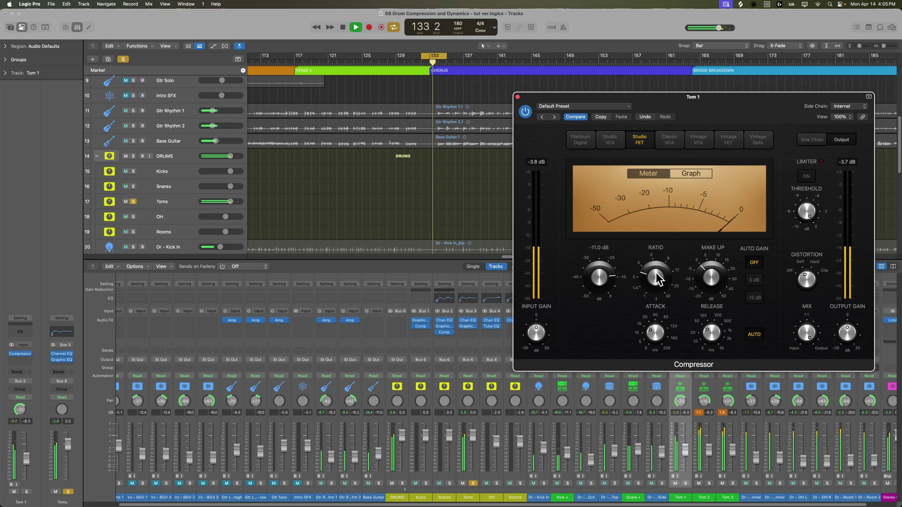
pyautogui.moveTo(667, 328)
pyautogui.press('space')
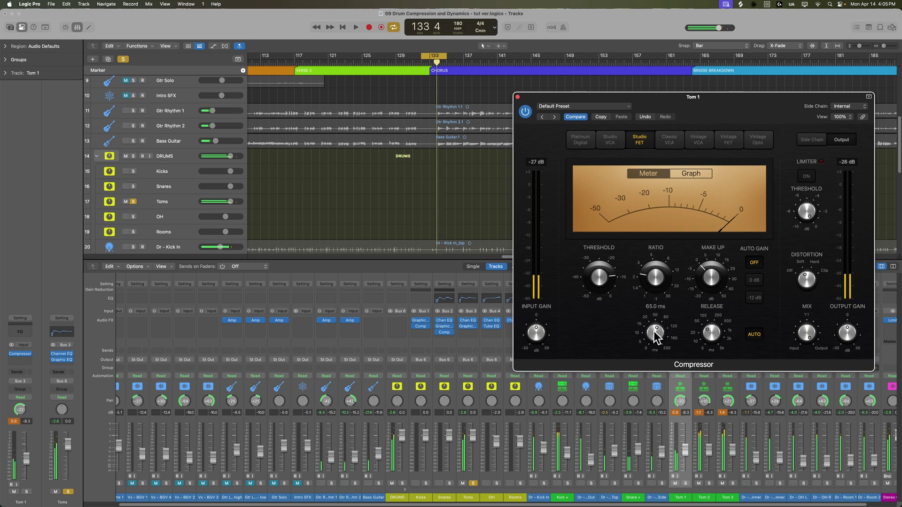
pyautogui.press('space')
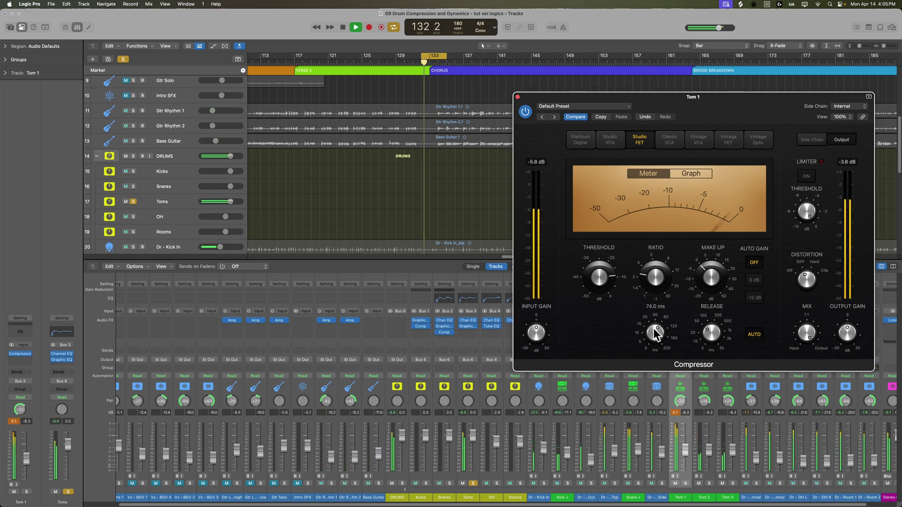
pyautogui.moveTo(710, 333)
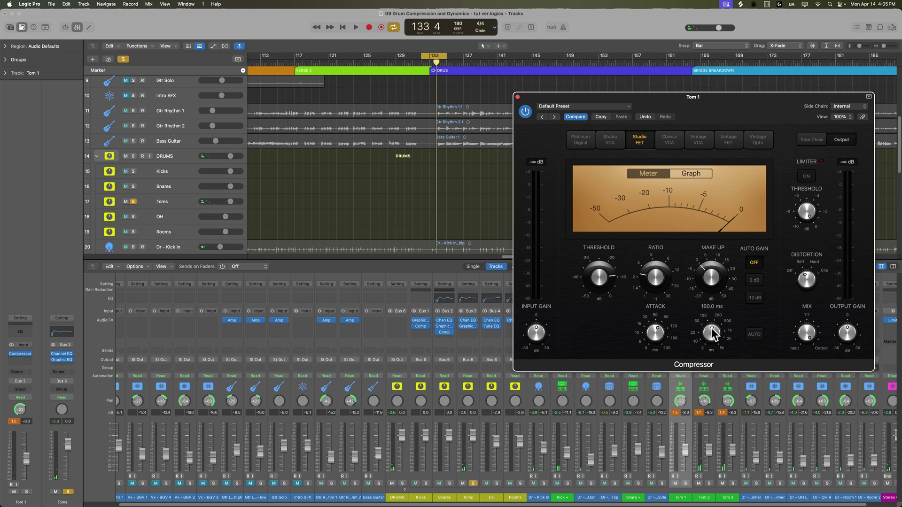
pyautogui.press('space')
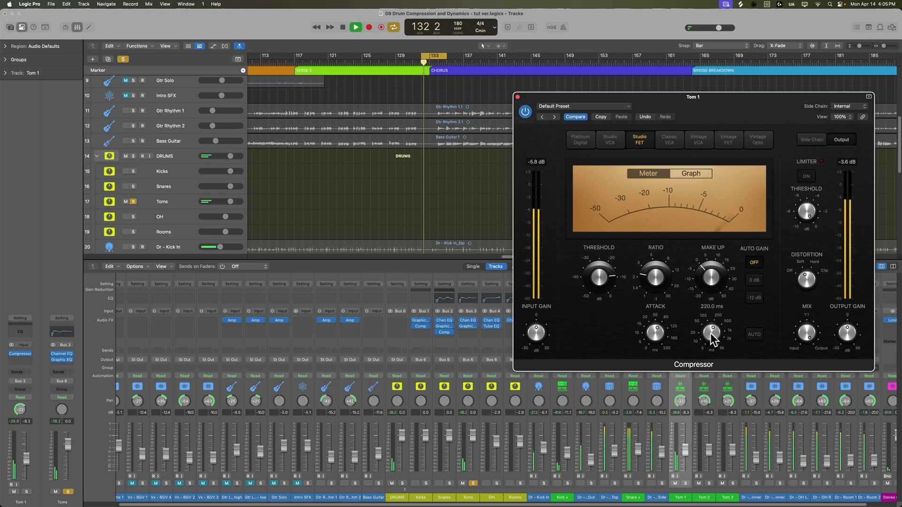
# - Lengthen Tom 1's release to 220 ms and A/B the compressor
pyautogui.moveTo(712, 335); pyautogui.dragTo(713, 337)
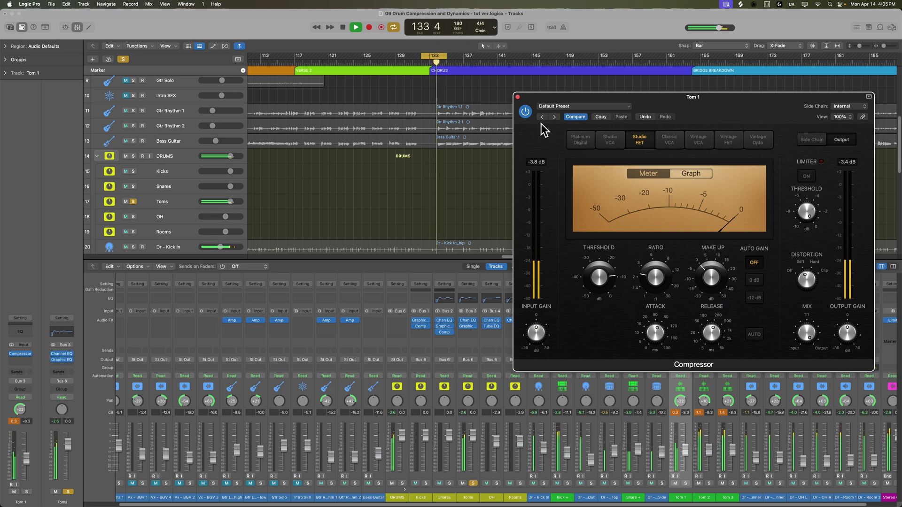
pyautogui.click(525, 111)
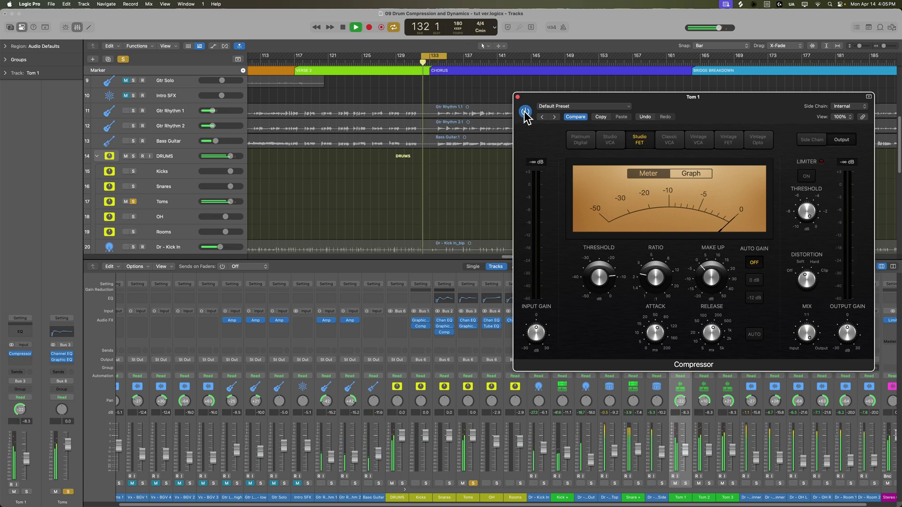
pyautogui.click(525, 111)
pyautogui.press('space')
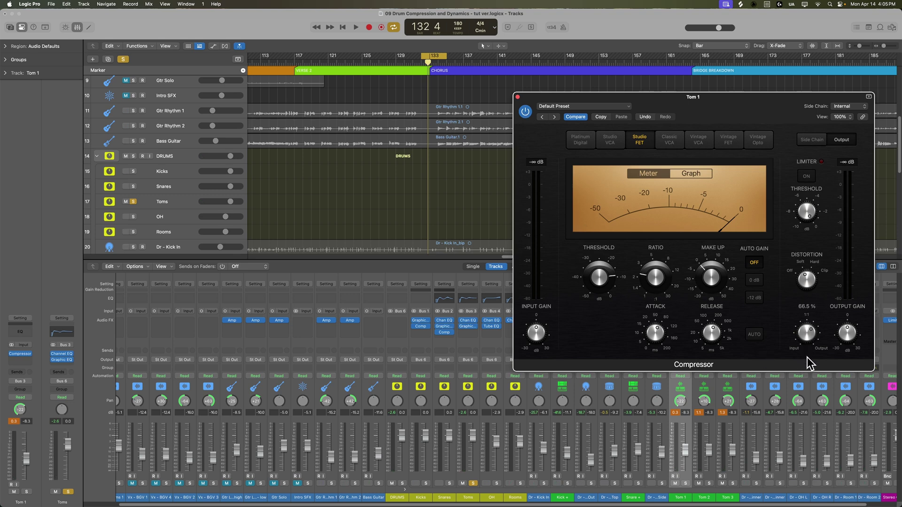
# - Lower Tom 1's compressor mix to about 75% and close its window
pyautogui.press('space')
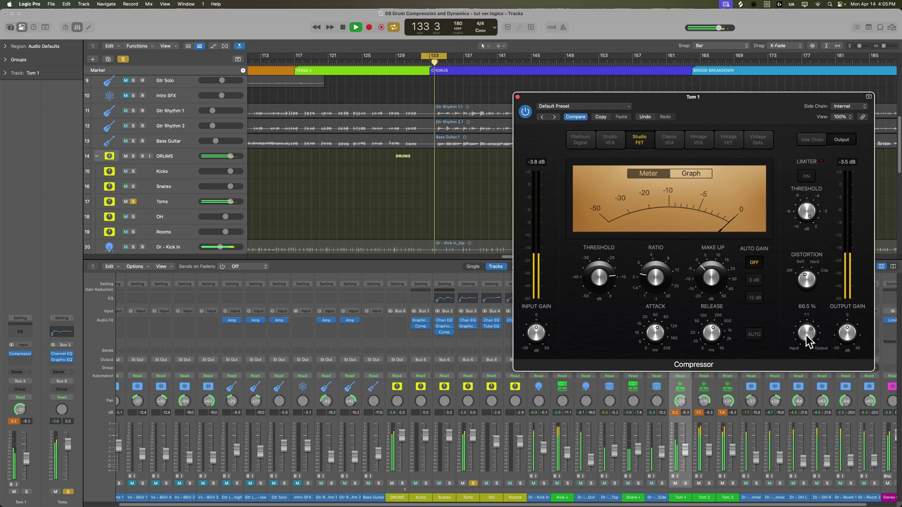
pyautogui.moveTo(806, 339); pyautogui.dragTo(791, 339)
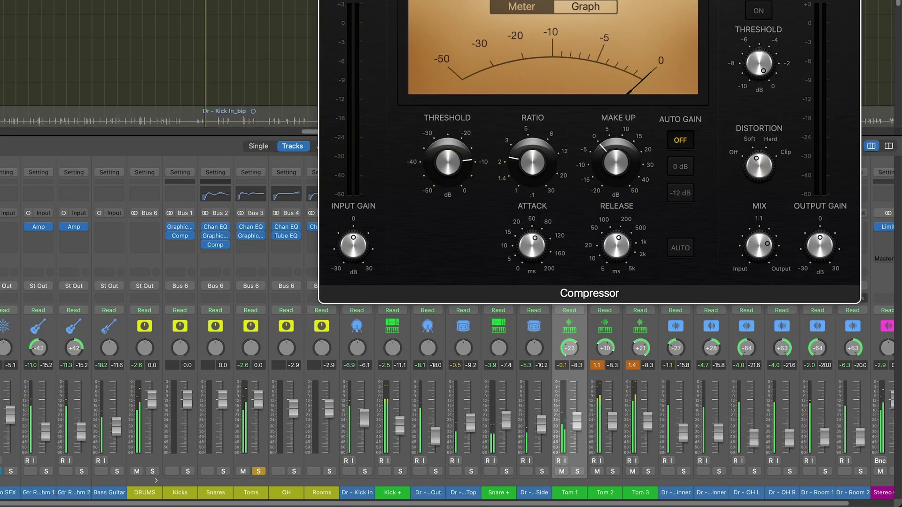
pyautogui.press('super+w')
# - Copy Tom 1's Compressor onto Tom 2 and Tom 3, then play the toms
pyautogui.moveTo(670, 320)
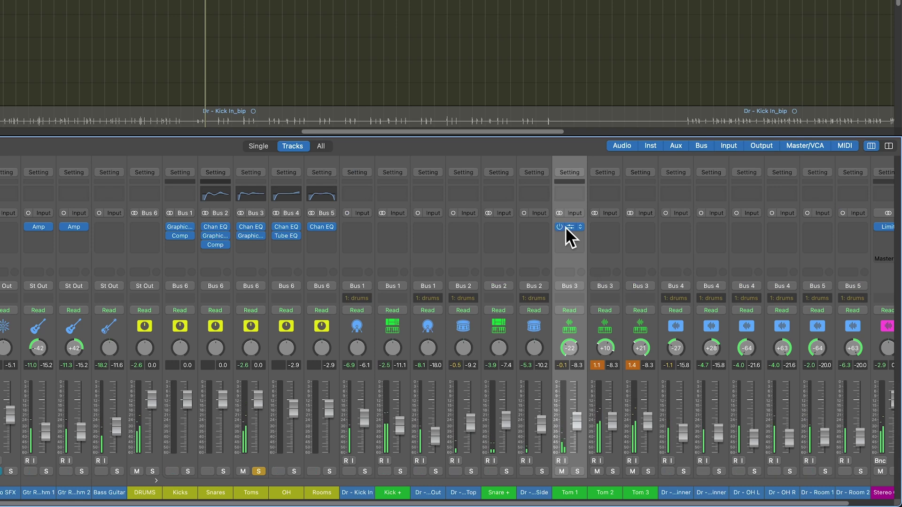
pyautogui.moveTo(567, 227); pyautogui.dragTo(631, 227)
pyautogui.moveTo(600, 467); pyautogui.dragTo(631, 227)
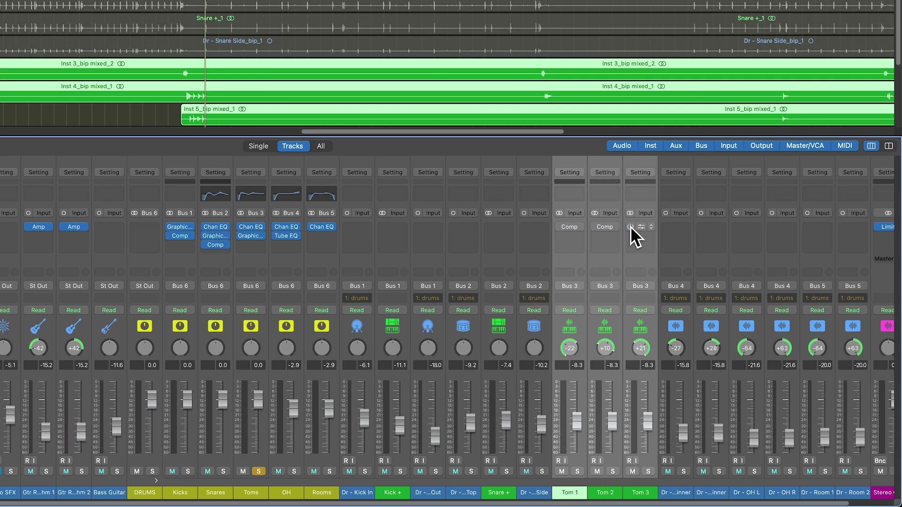
pyautogui.press('space')
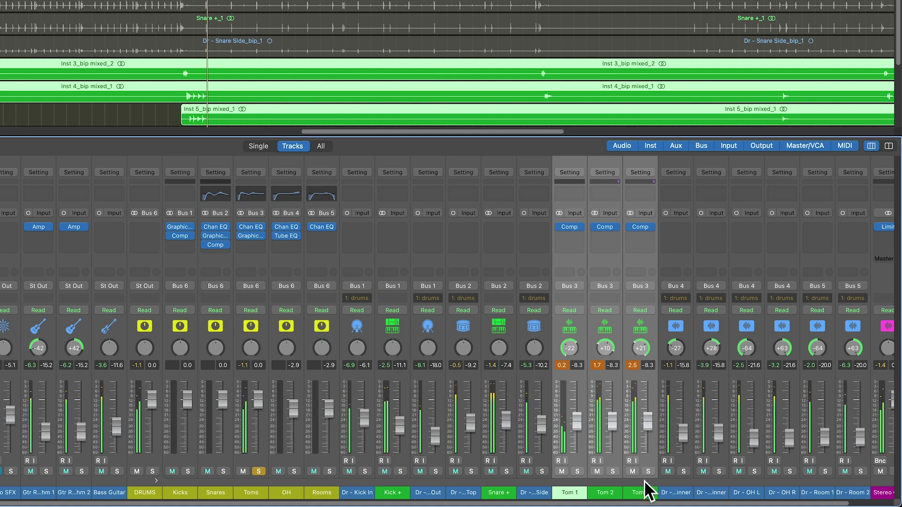
# - Select Tom 3 and push its compressor's distortion from off through soft toward hard while auditioning
pyautogui.click(640, 492)
pyautogui.click(640, 227)
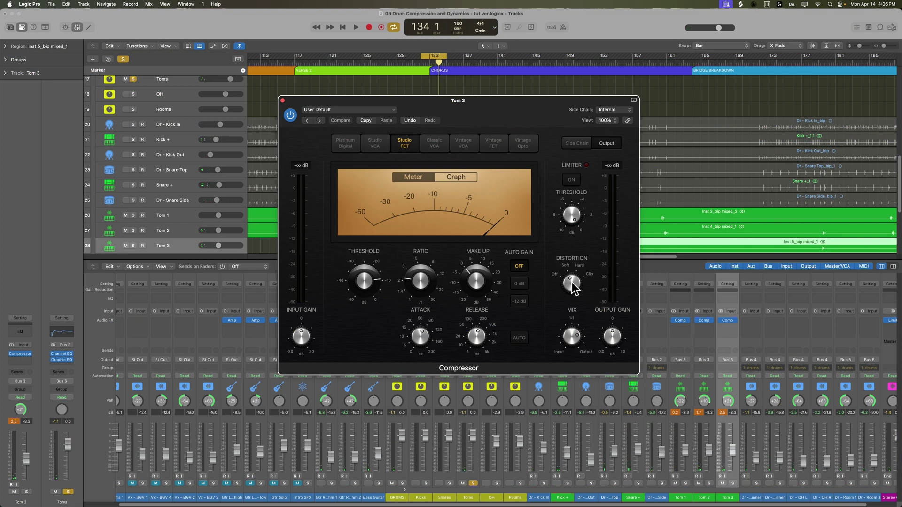
pyautogui.moveTo(572, 283); pyautogui.dragTo(576, 272)
pyautogui.press('space')
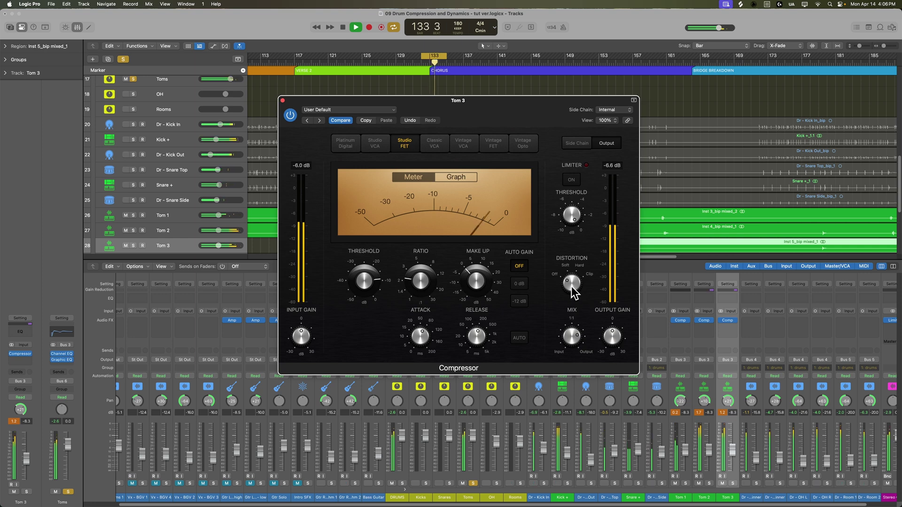
pyautogui.press('space')
pyautogui.moveTo(572, 288); pyautogui.dragTo(574, 277)
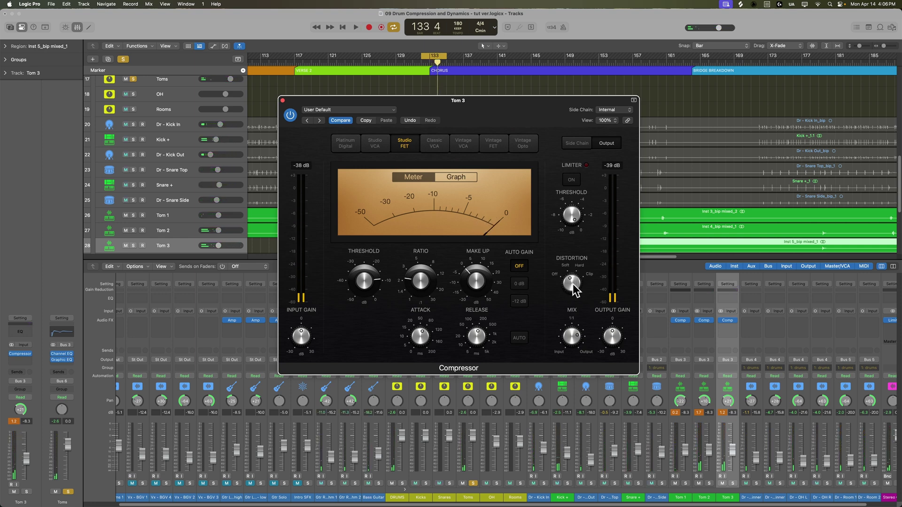
pyautogui.press('space')
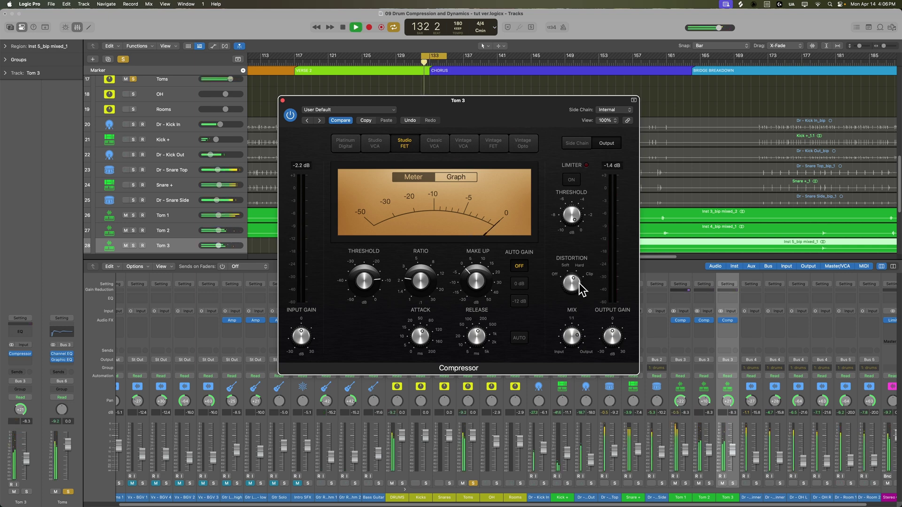
pyautogui.moveTo(573, 285); pyautogui.dragTo(578, 287)
pyautogui.press('space')
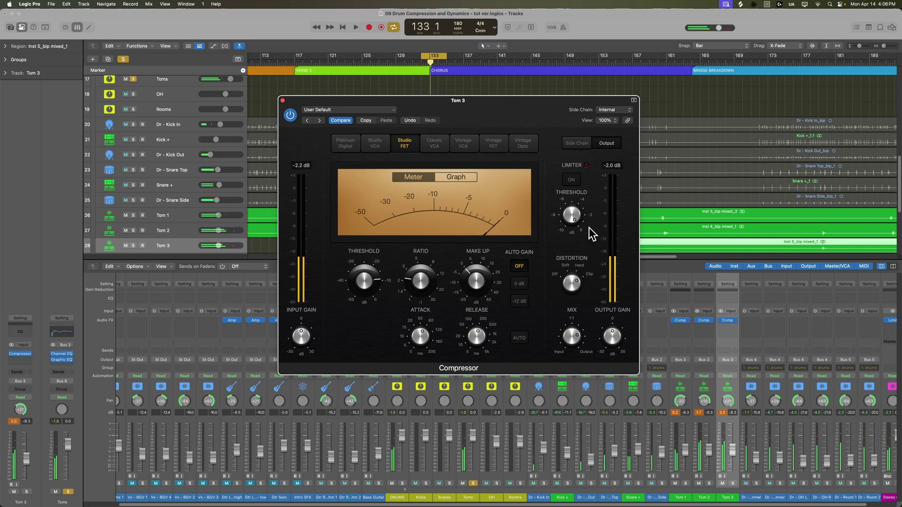
pyautogui.press('space')
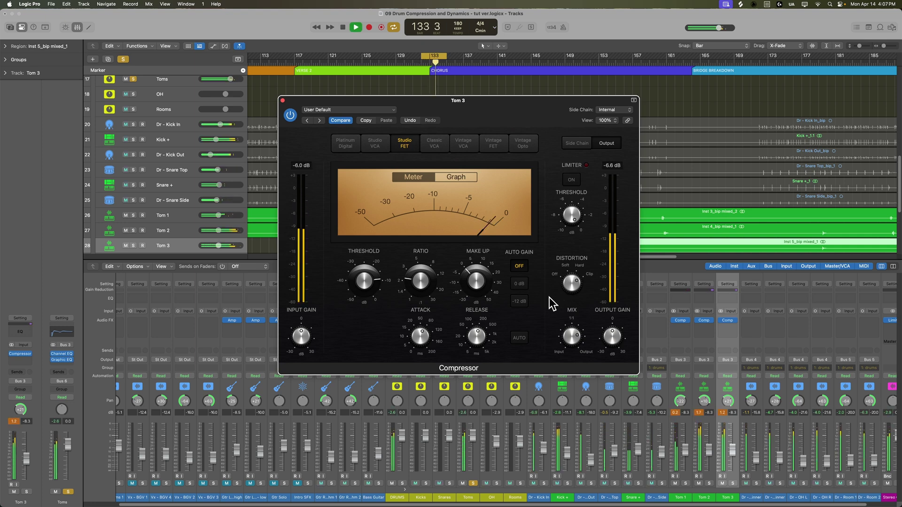
pyautogui.press('space')
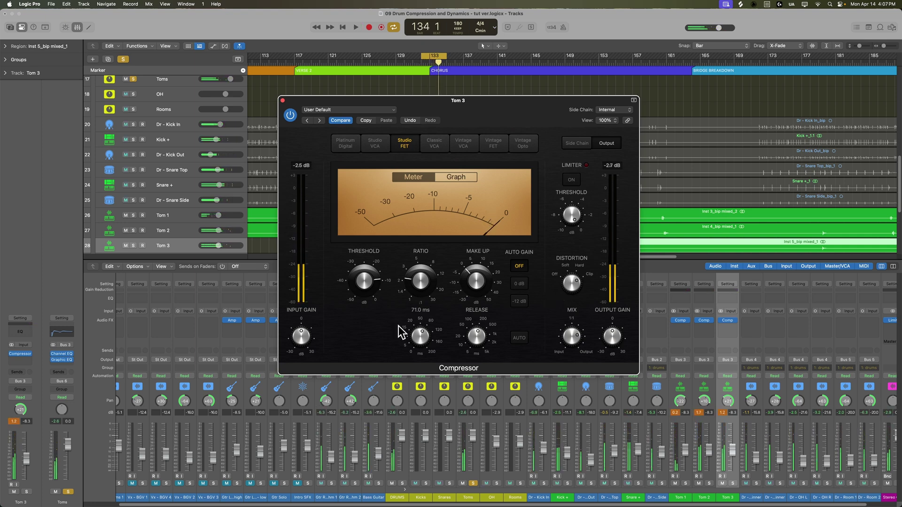
# - Set Tom 3's release to 370 ms and threshold to -12.5 dB, then loop bars 1–21
pyautogui.moveTo(474, 346); pyautogui.dragTo(479, 342)
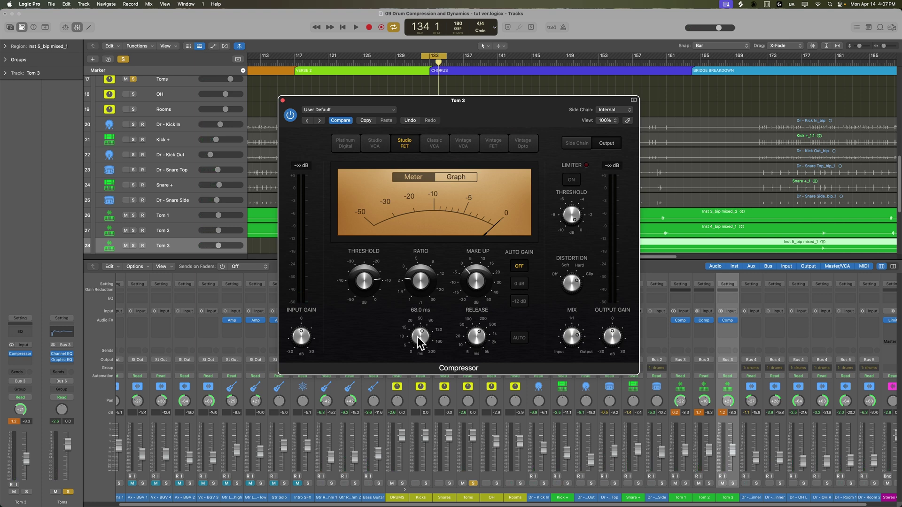
pyautogui.press('space')
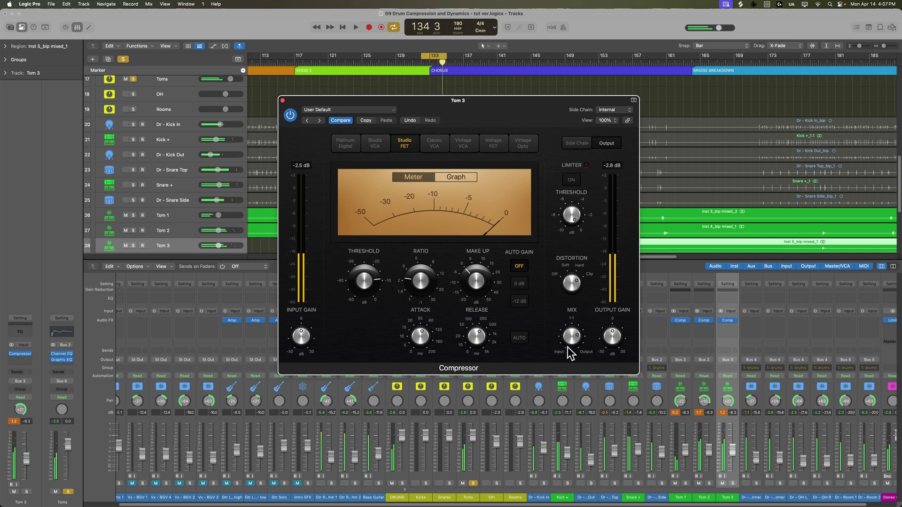
pyautogui.click(478, 336)
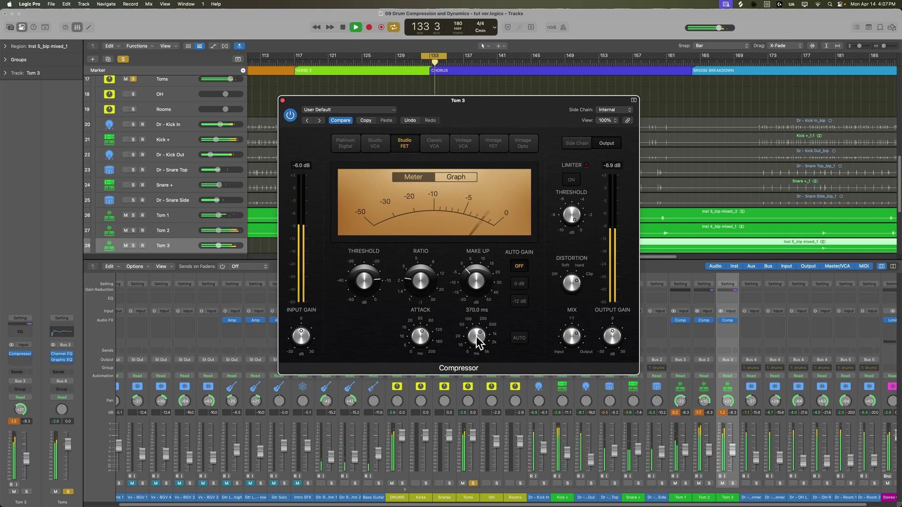
pyautogui.moveTo(366, 284)
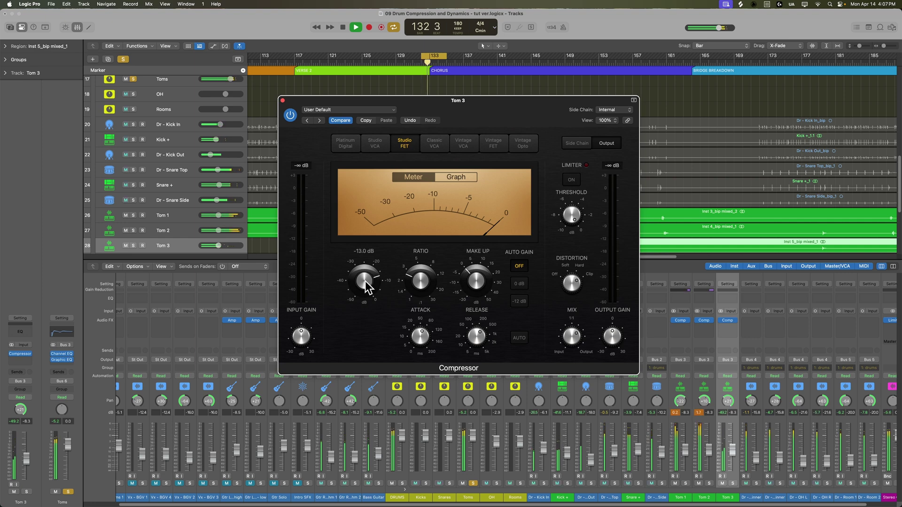
pyautogui.moveTo(366, 283); pyautogui.dragTo(366, 281)
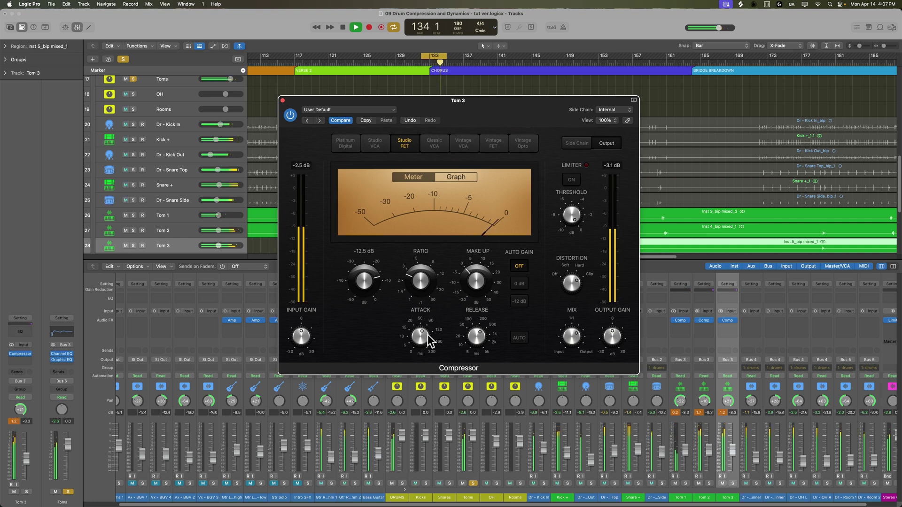
pyautogui.moveTo(420, 337)
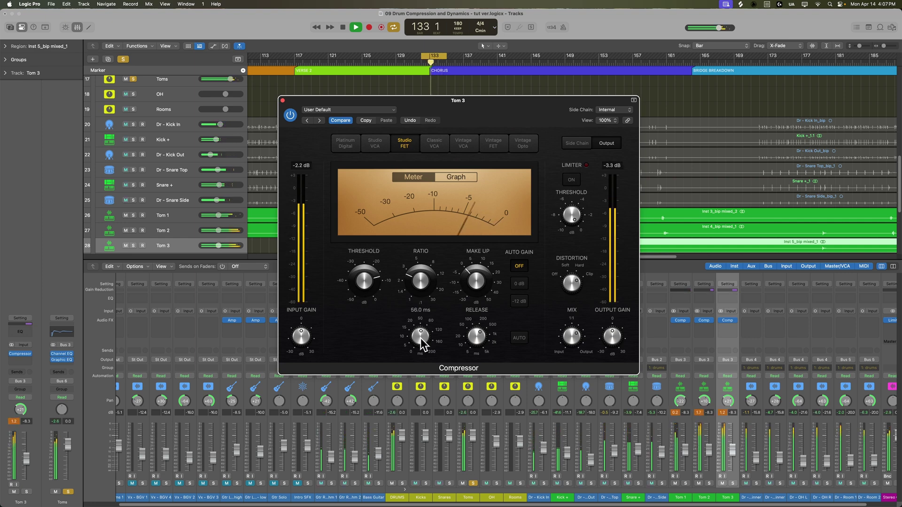
pyautogui.press('space')
pyautogui.click(282, 100)
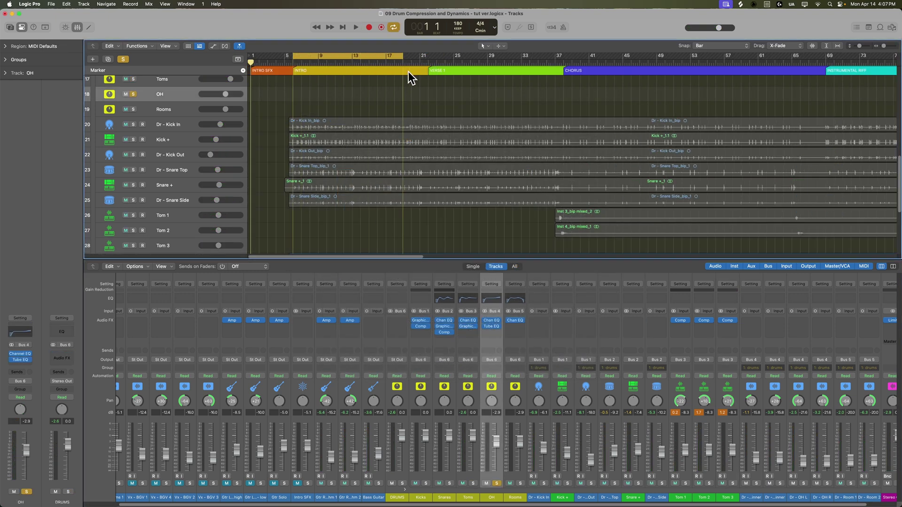
pyautogui.moveTo(408, 71); pyautogui.dragTo(428, 73)
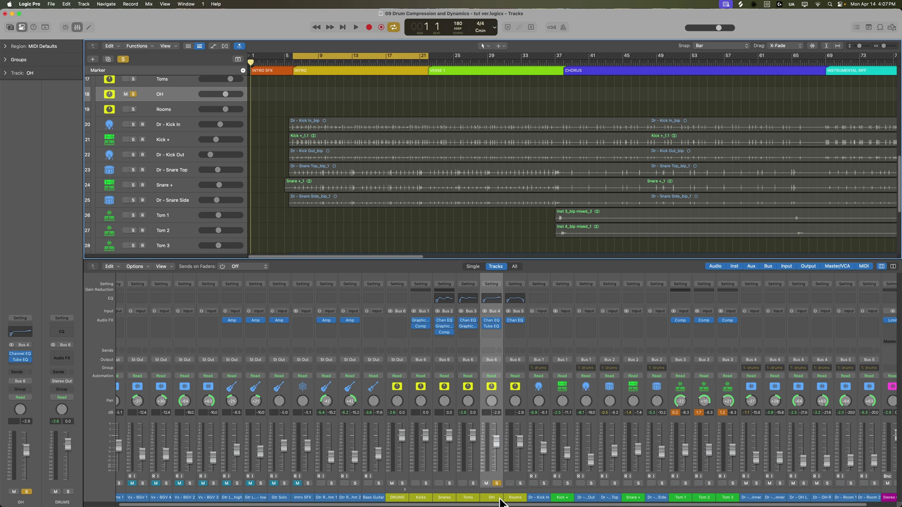
# - Insert a stereo Compressor on OH, settle on the Studio VCA model, and turn Auto Gain off
pyautogui.click(492, 335)
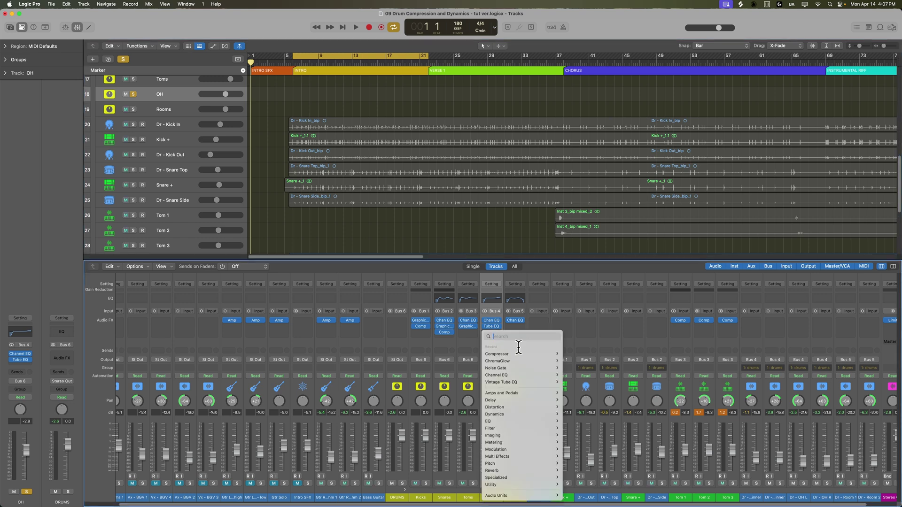
pyautogui.moveTo(529, 356)
pyautogui.click(570, 353)
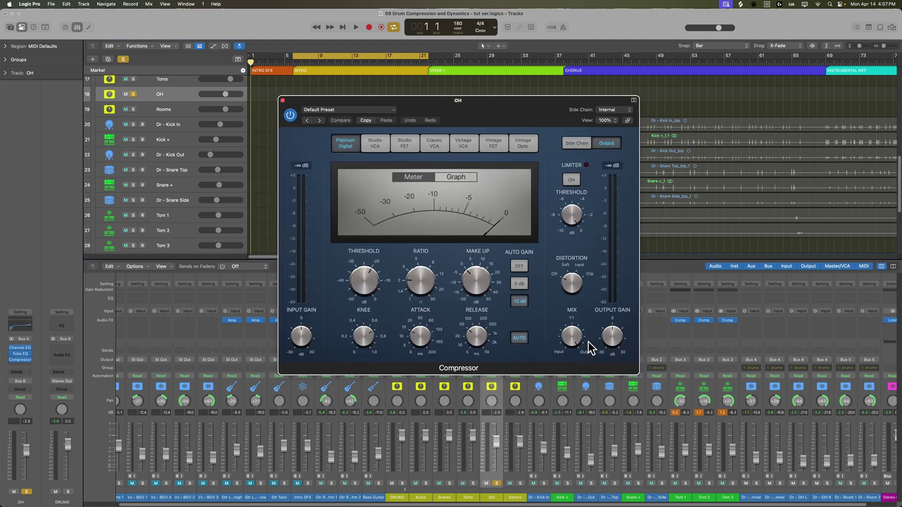
pyautogui.moveTo(512, 107); pyautogui.dragTo(633, 102)
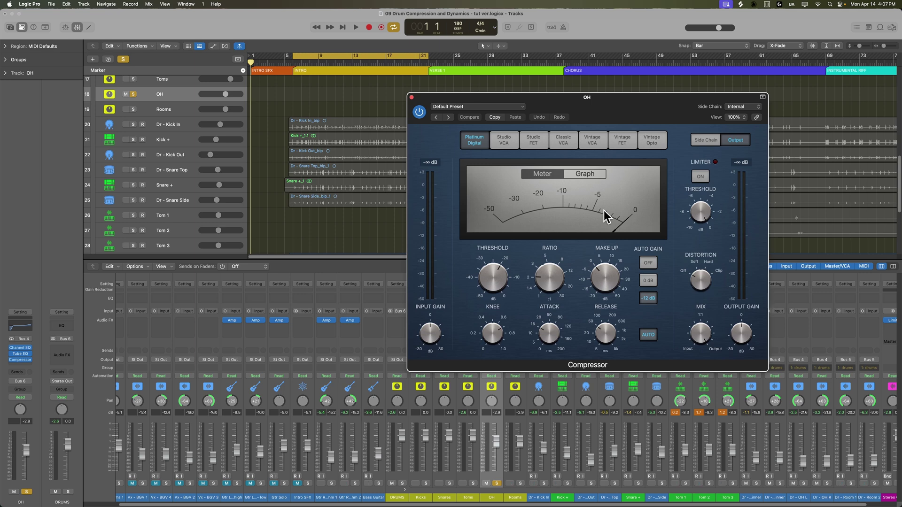
pyautogui.click(504, 140)
pyautogui.click(557, 143)
pyautogui.click(591, 142)
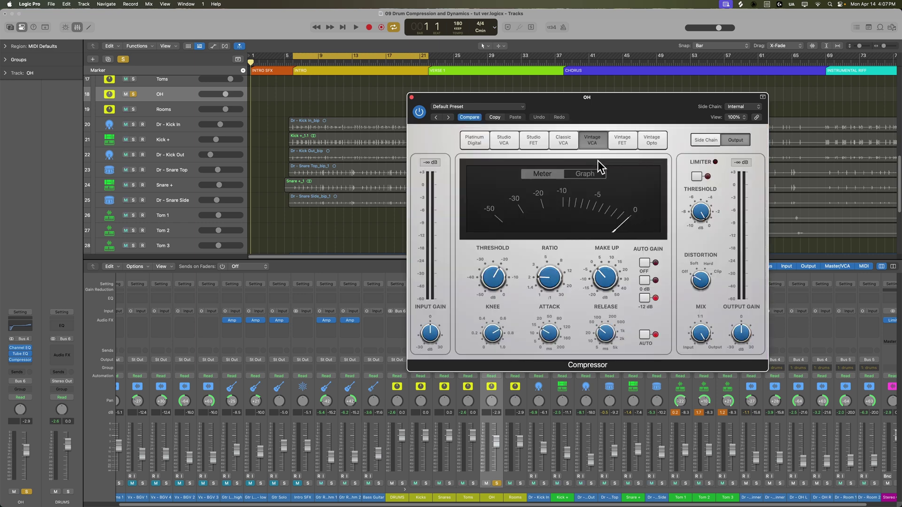
pyautogui.click(642, 139)
pyautogui.click(504, 138)
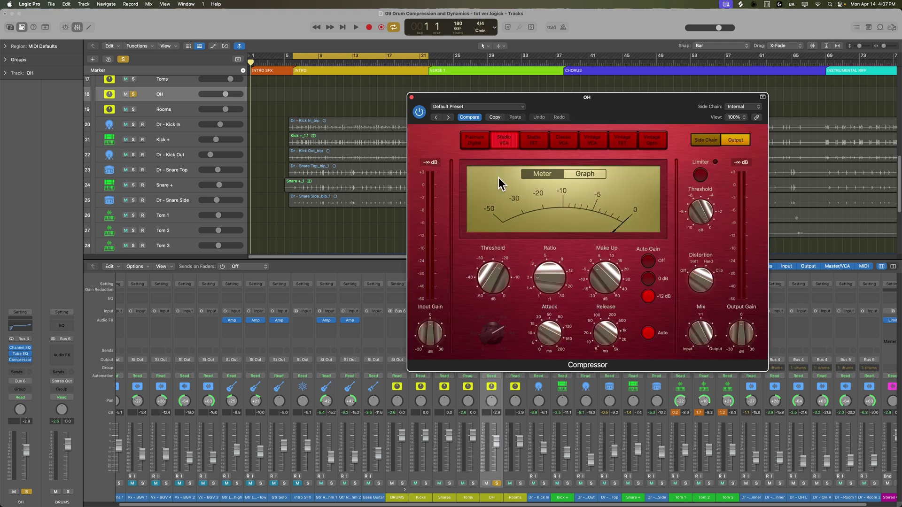
pyautogui.click(658, 266)
# - Adjust the OH compressor's distortion and switch its release to manual at 150 ms
pyautogui.moveTo(700, 282); pyautogui.dragTo(696, 301)
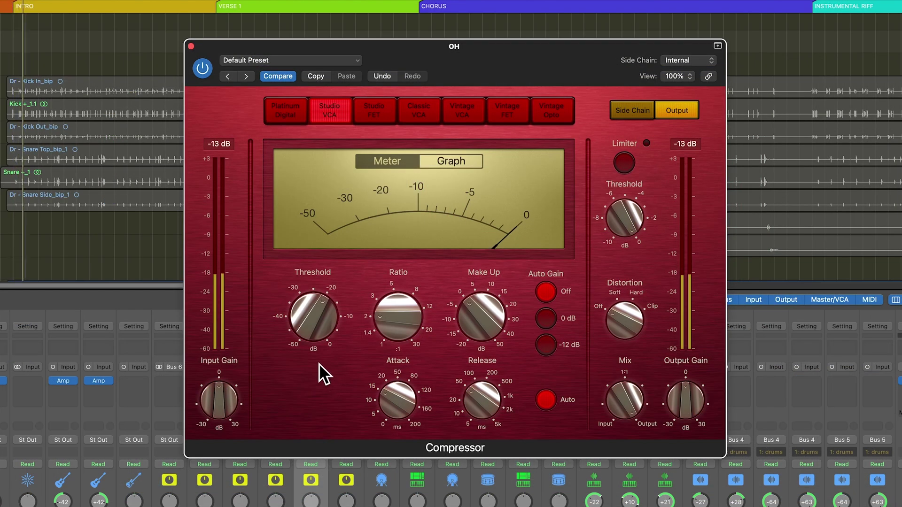
pyautogui.moveTo(377, 429); pyautogui.dragTo(402, 456)
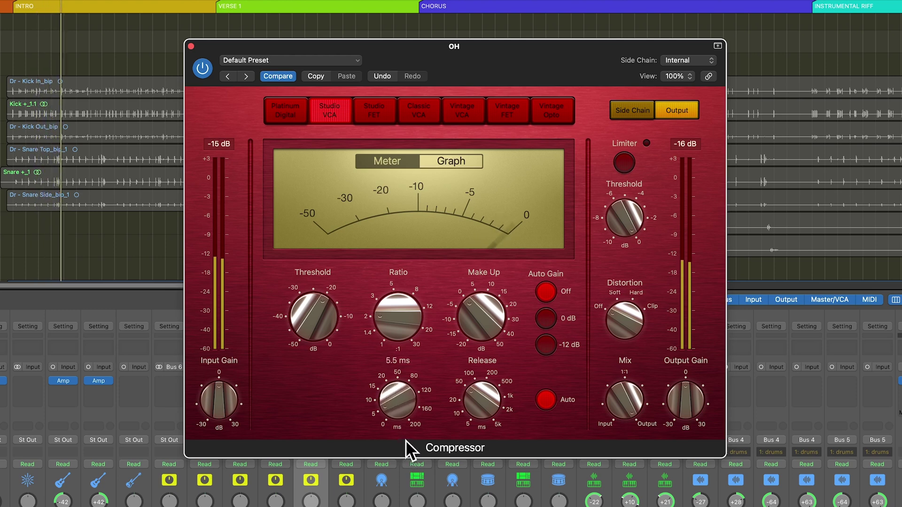
pyautogui.click(474, 396)
pyautogui.click(545, 399)
pyautogui.moveTo(491, 402); pyautogui.dragTo(494, 379)
# - Lower the threshold to about -19 dB, set attack to 35 ms and ratio to 3.9:1
pyautogui.moveTo(310, 322); pyautogui.dragTo(313, 317)
pyautogui.moveTo(397, 320); pyautogui.dragTo(401, 312)
pyautogui.moveTo(321, 321); pyautogui.dragTo(325, 314)
pyautogui.moveTo(391, 393); pyautogui.dragTo(409, 337)
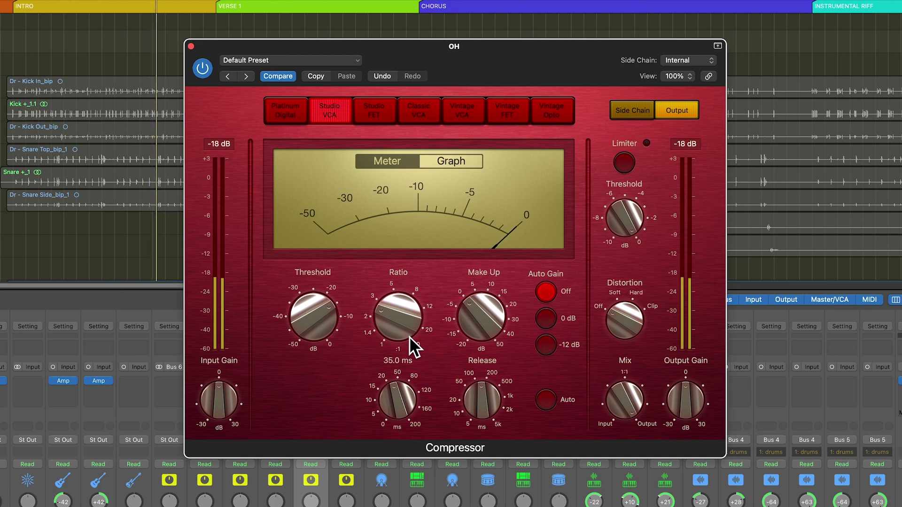
pyautogui.moveTo(328, 314); pyautogui.dragTo(337, 333)
pyautogui.moveTo(394, 317); pyautogui.dragTo(396, 298)
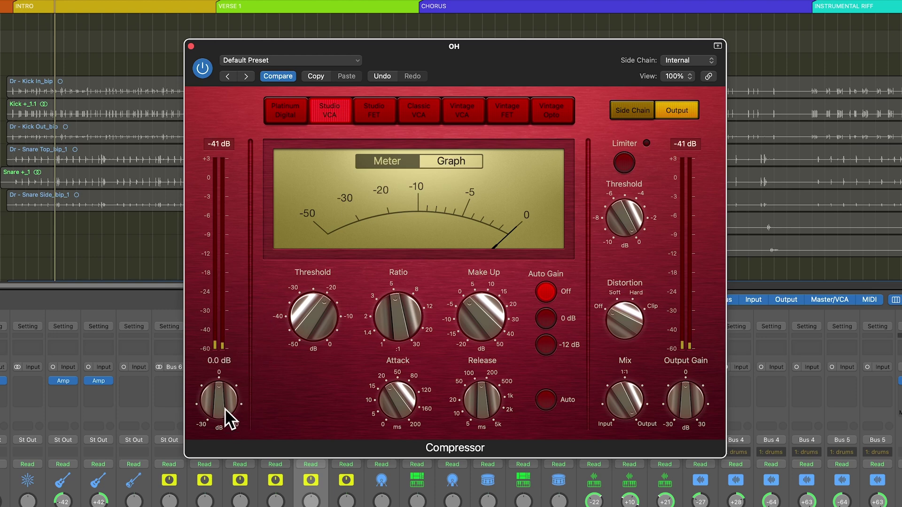
# - Boost the OH compressor's input gain to about +6.5 dB, audition it, then bypass it to compare
pyautogui.moveTo(225, 407); pyautogui.dragTo(242, 395)
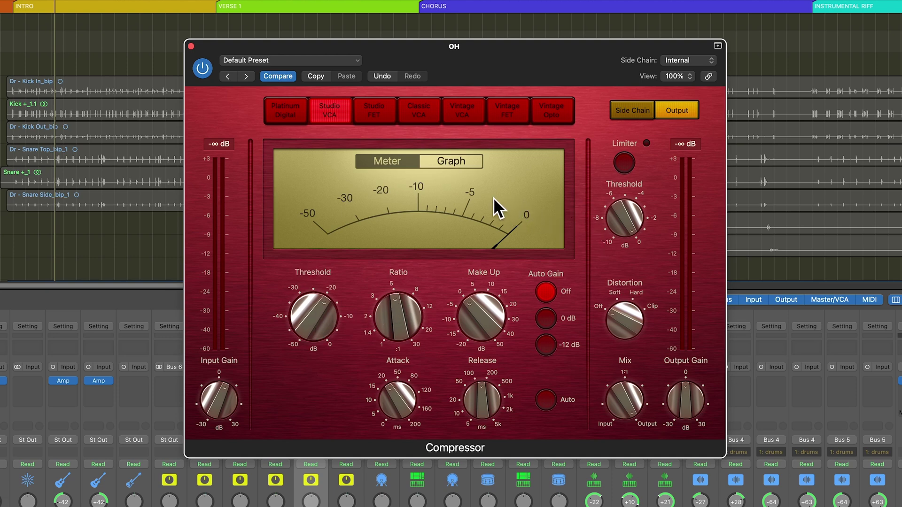
pyautogui.moveTo(215, 402); pyautogui.dragTo(219, 399)
pyautogui.press('space')
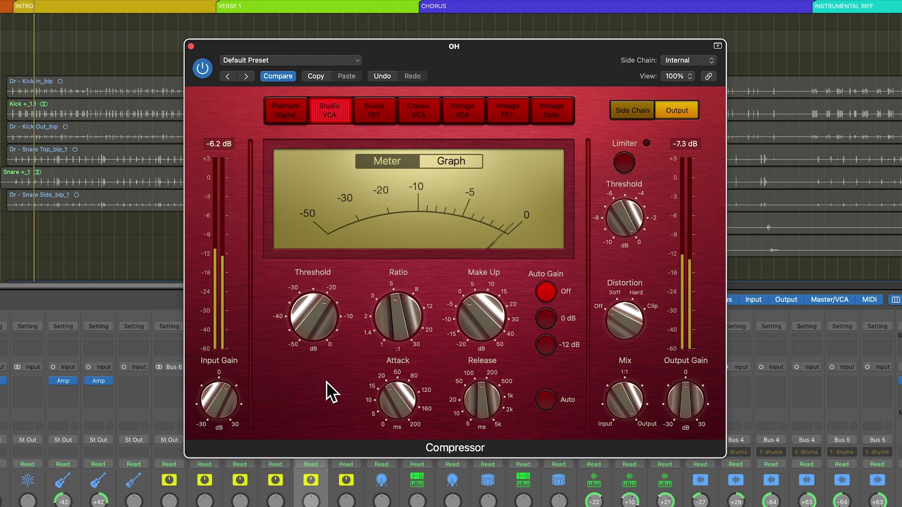
pyautogui.moveTo(318, 328)
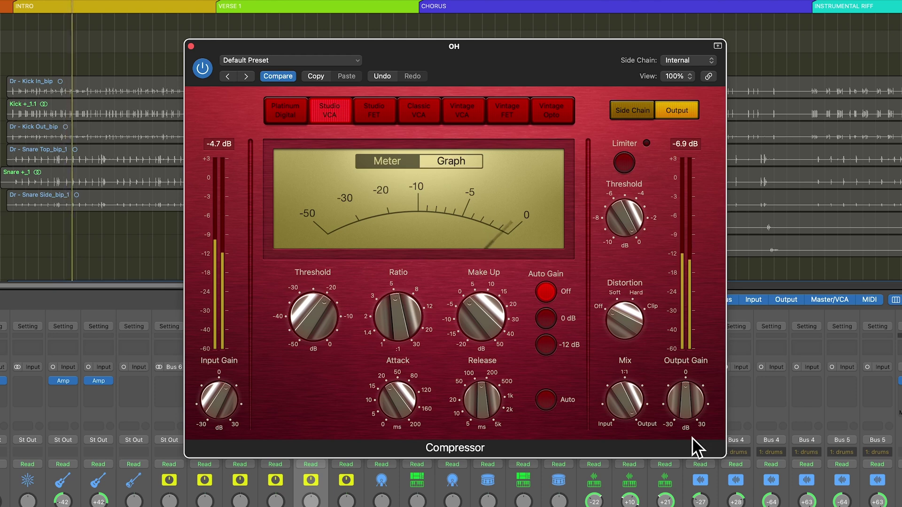
pyautogui.moveTo(217, 411)
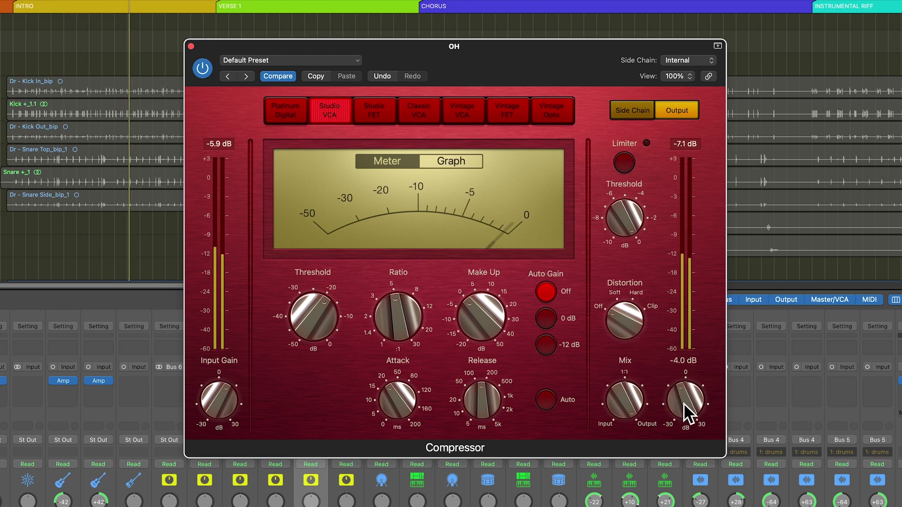
pyautogui.click(203, 67)
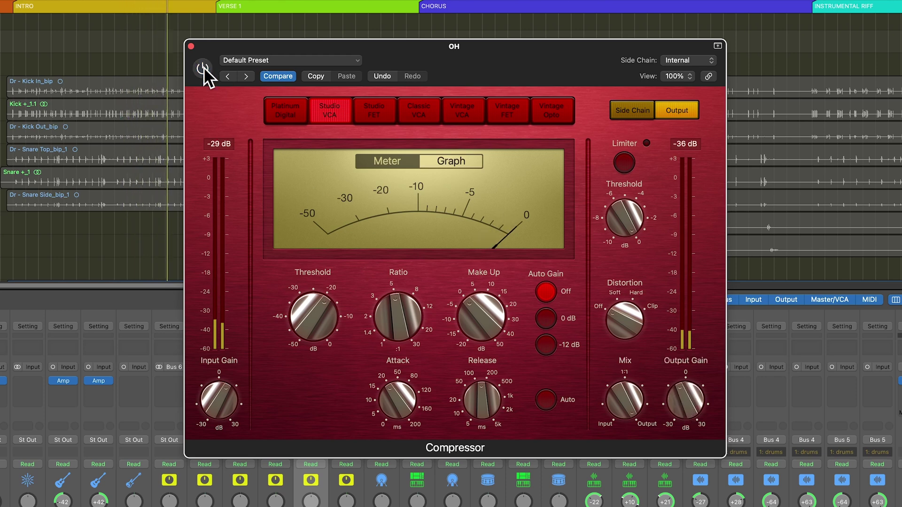
# - Re-enable the OH compressor and blend its mix down to about 71.5 %
pyautogui.click(204, 67)
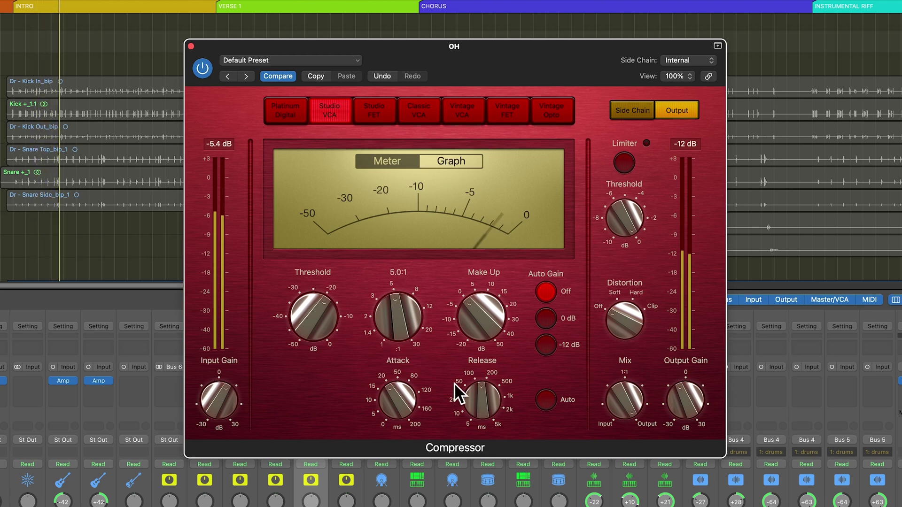
pyautogui.moveTo(624, 396); pyautogui.dragTo(617, 433)
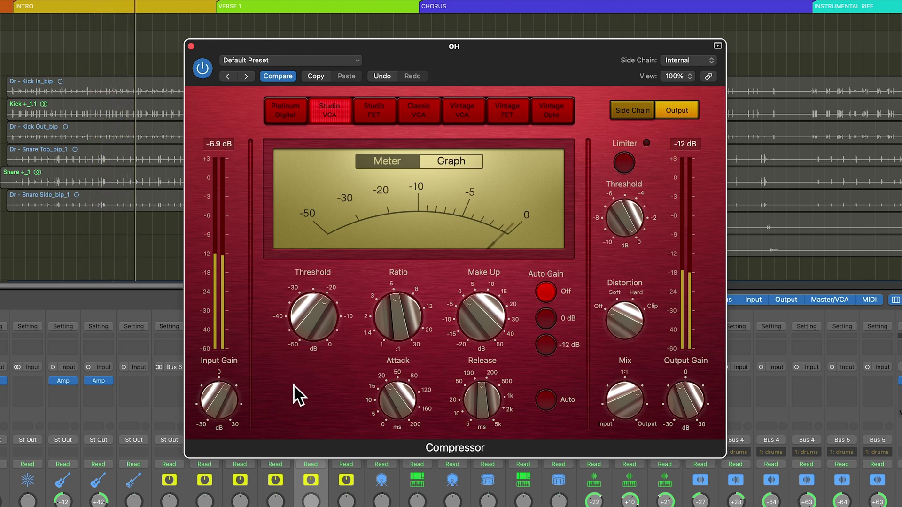
pyautogui.moveTo(639, 394)
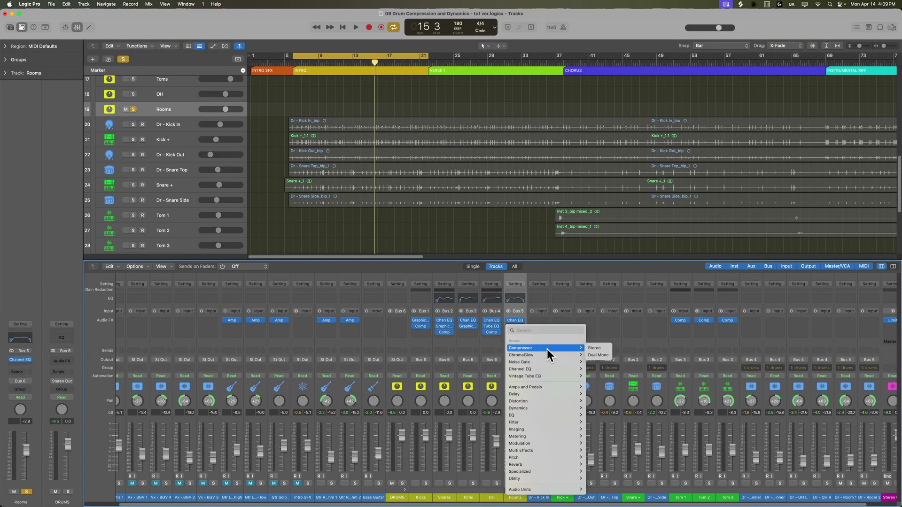
# - Insert a stereo compressor on Rooms, switch it to Vintage Opto, and raise the ratio to about 5.6:1
pyautogui.click(595, 348)
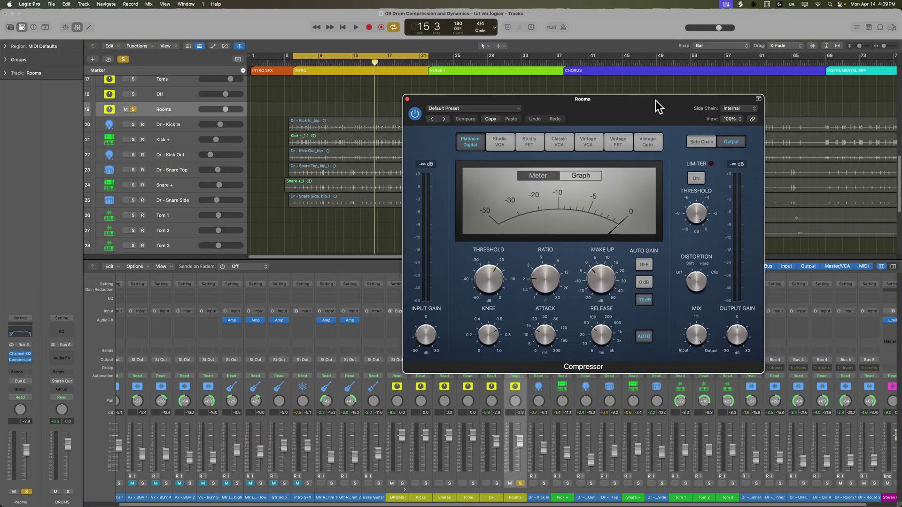
pyautogui.click(538, 145)
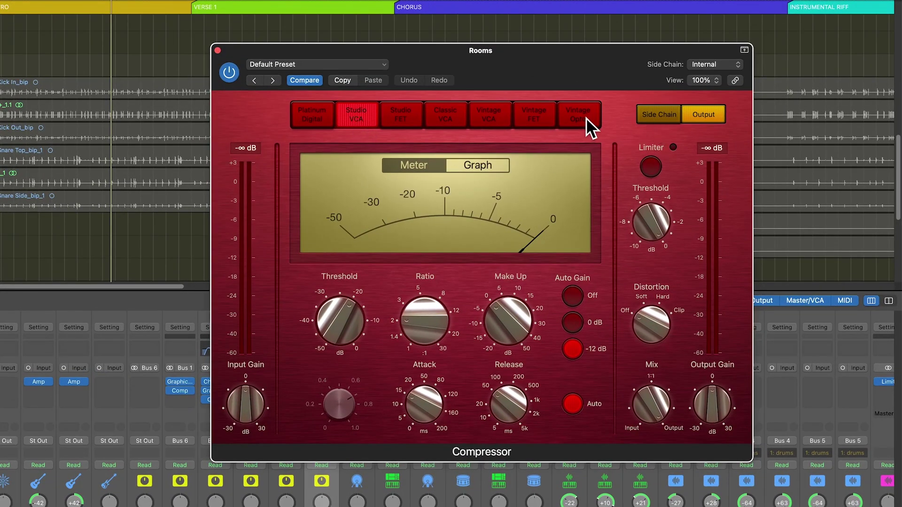
pyautogui.click(582, 117)
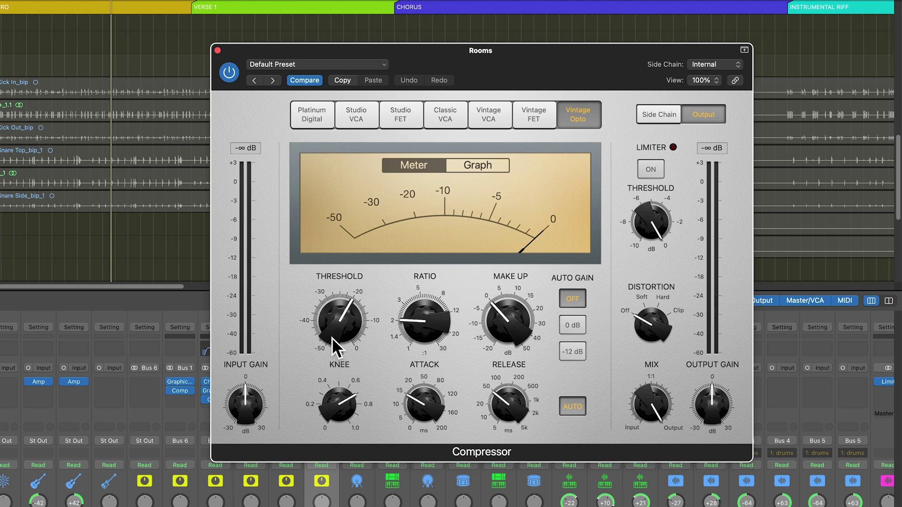
pyautogui.moveTo(410, 319); pyautogui.dragTo(425, 283)
# - Soften the Rooms compressor's knee, drive input gain to about +16 dB during playback, and set ratio near 7:1
pyautogui.moveTo(337, 406)
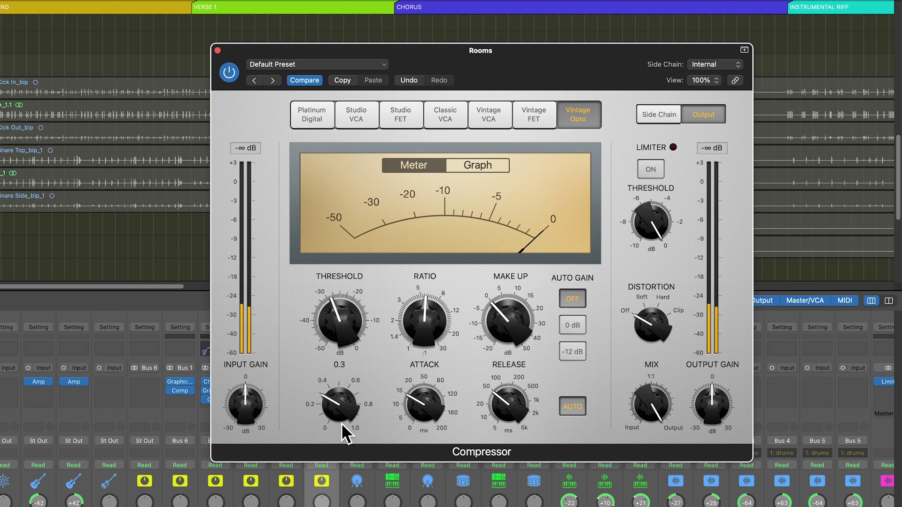
pyautogui.moveTo(342, 422); pyautogui.dragTo(343, 414)
pyautogui.moveTo(255, 424)
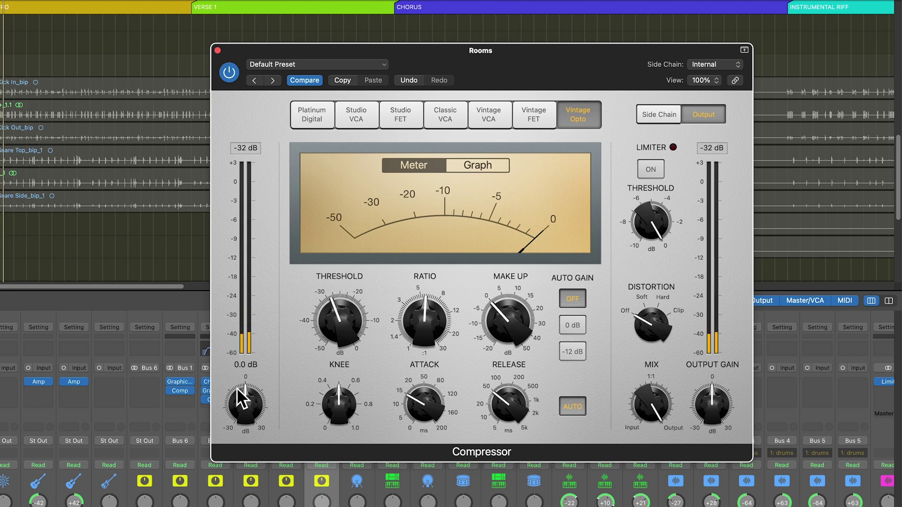
pyautogui.moveTo(236, 387); pyautogui.dragTo(252, 401)
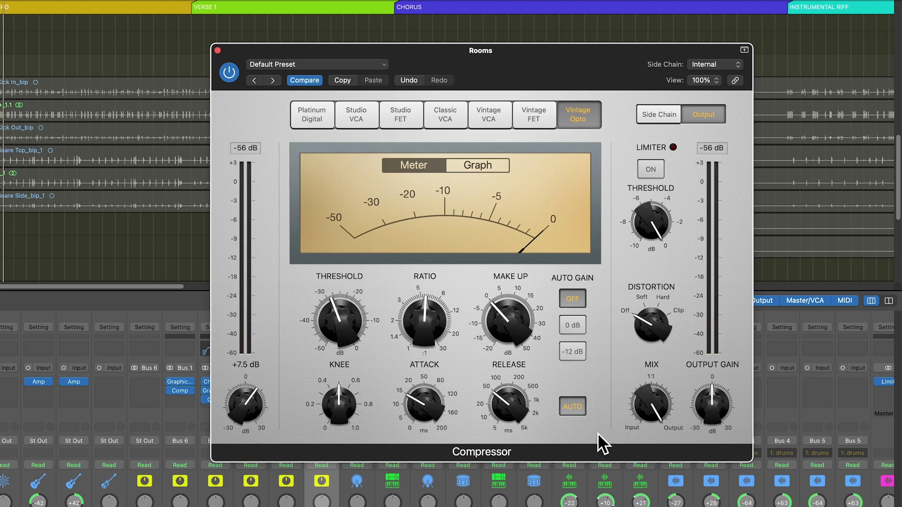
pyautogui.moveTo(246, 382); pyautogui.dragTo(269, 428)
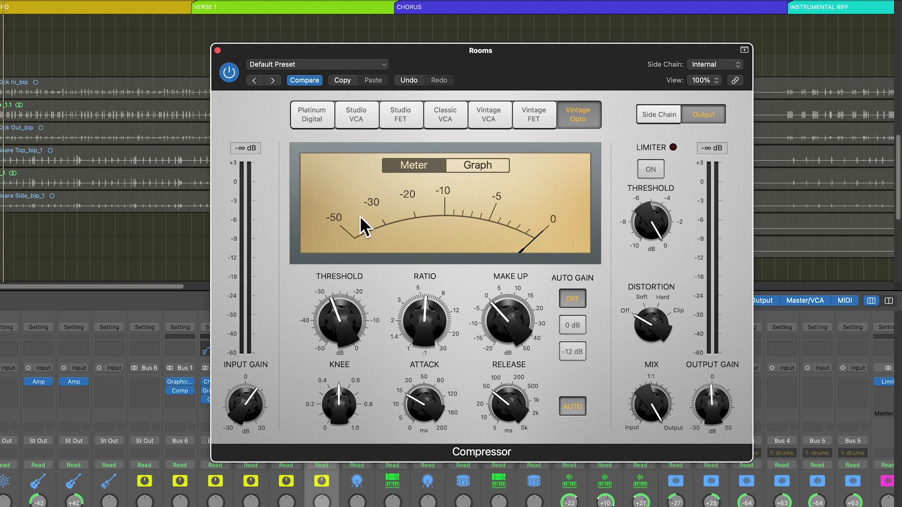
pyautogui.press('space')
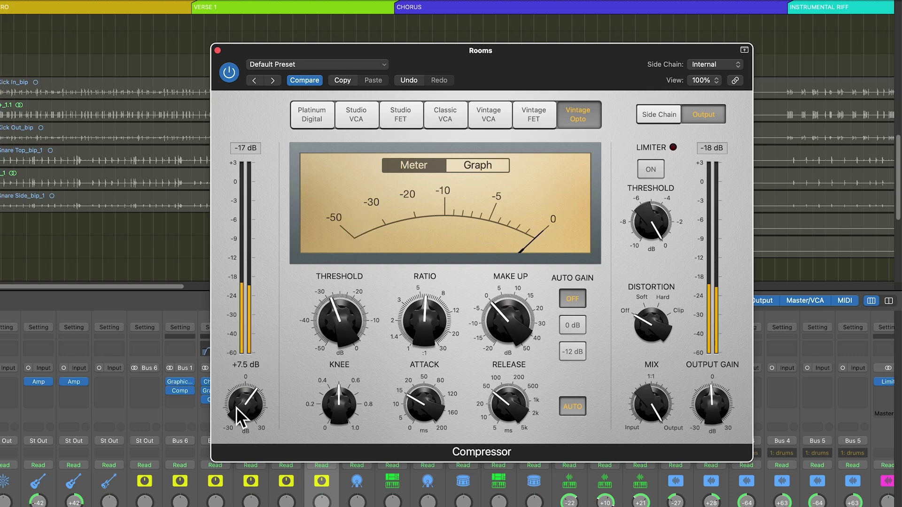
pyautogui.moveTo(236, 407)
pyautogui.mouseDown()
pyautogui.moveTo(244, 394)
pyautogui.moveTo(251, 402)
pyautogui.moveTo(244, 393)
pyautogui.mouseUp()
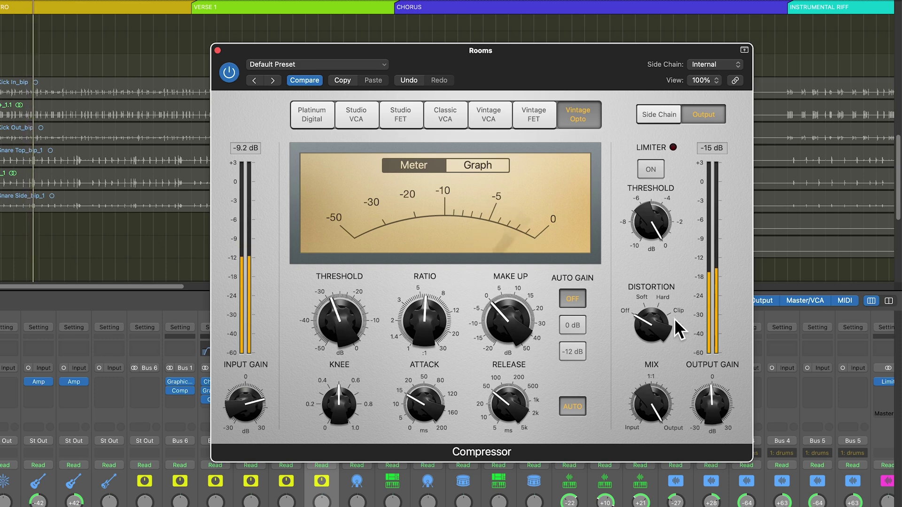
pyautogui.moveTo(432, 312); pyautogui.dragTo(432, 301)
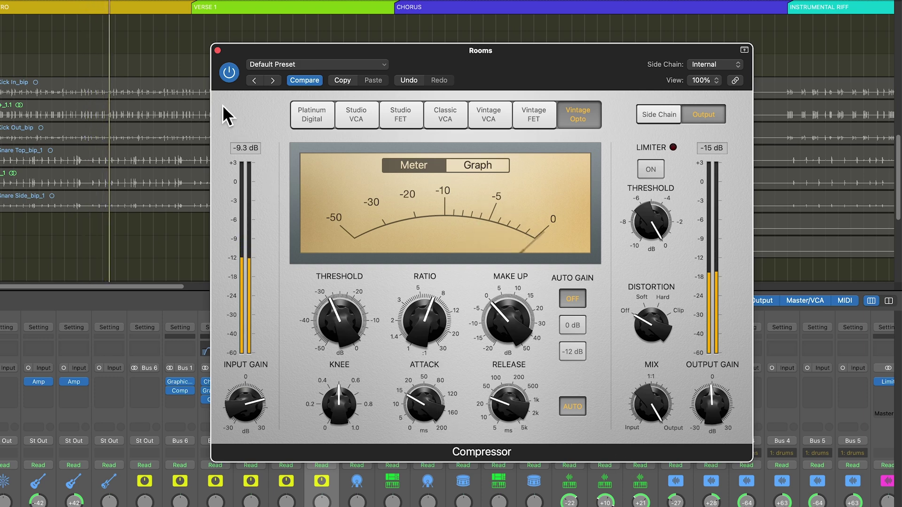
# - Disable Rooms auto gain, change the mix, drop output gain to about -11.5 dB, and compare with bypass
pyautogui.click(574, 407)
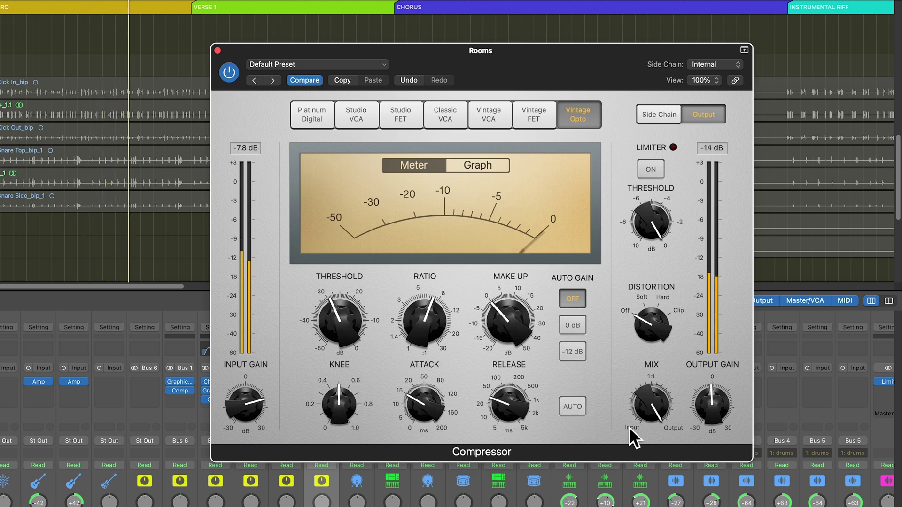
pyautogui.moveTo(654, 406); pyautogui.dragTo(683, 461)
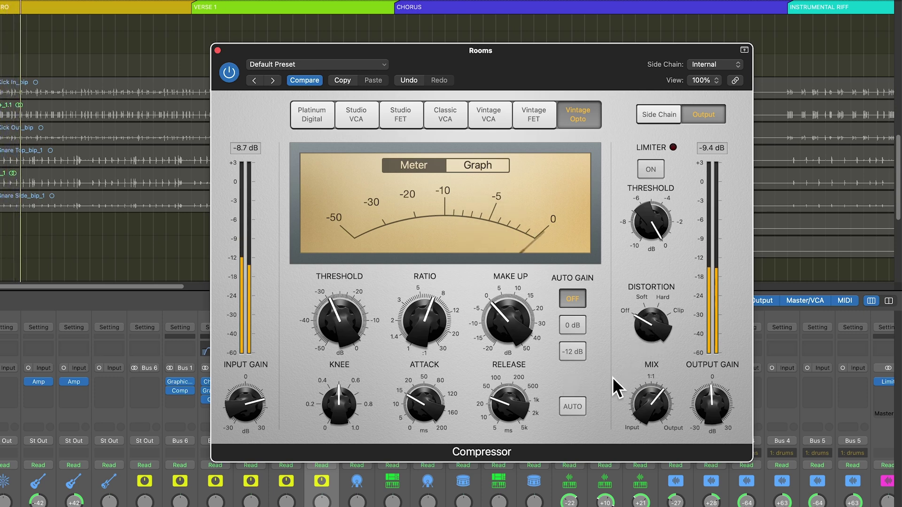
pyautogui.moveTo(708, 399); pyautogui.dragTo(718, 417)
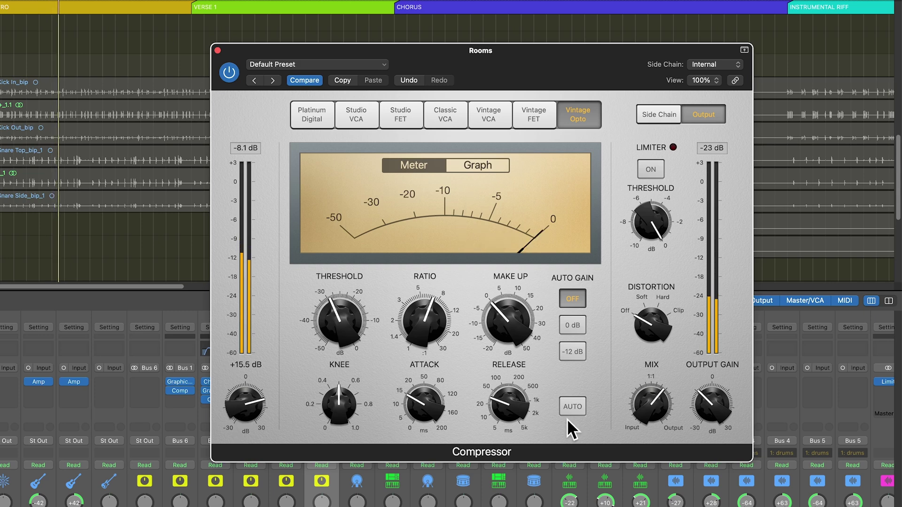
pyautogui.click(230, 70)
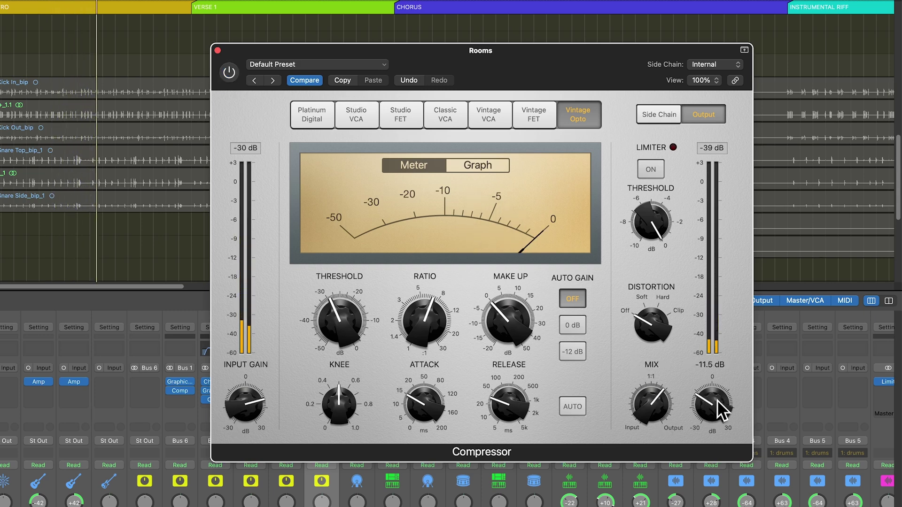
pyautogui.click(229, 72)
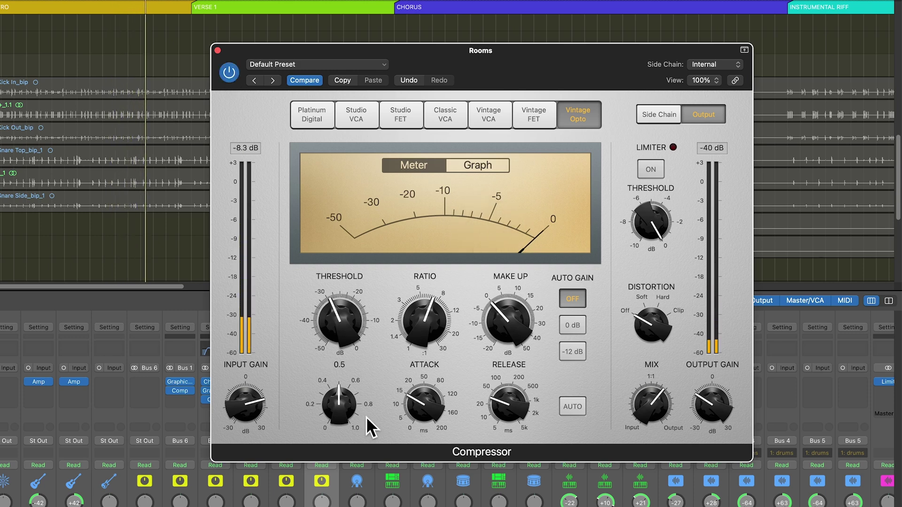
# - Close the Rooms compressor and mute the rhythm guitar and bass tracks while playing back
pyautogui.click(218, 50)
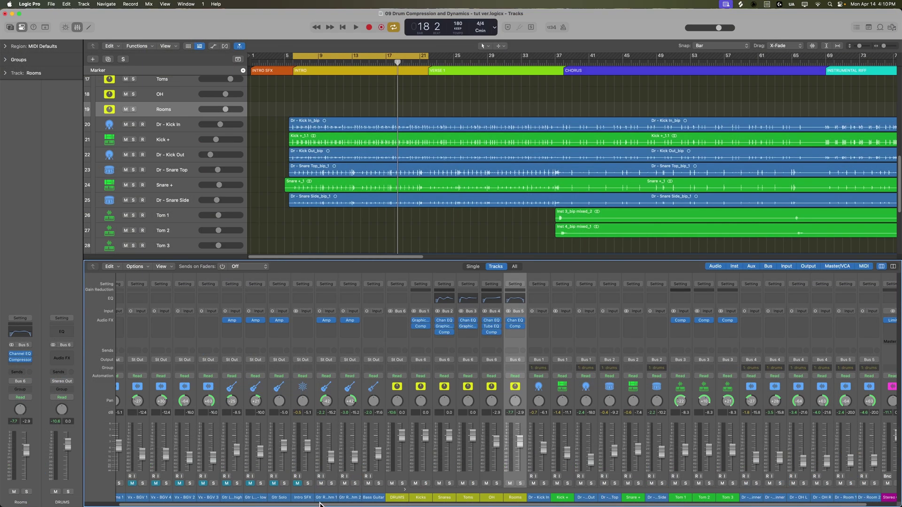
pyautogui.moveTo(329, 500); pyautogui.dragTo(369, 501)
pyautogui.click(367, 483)
pyautogui.press('space')
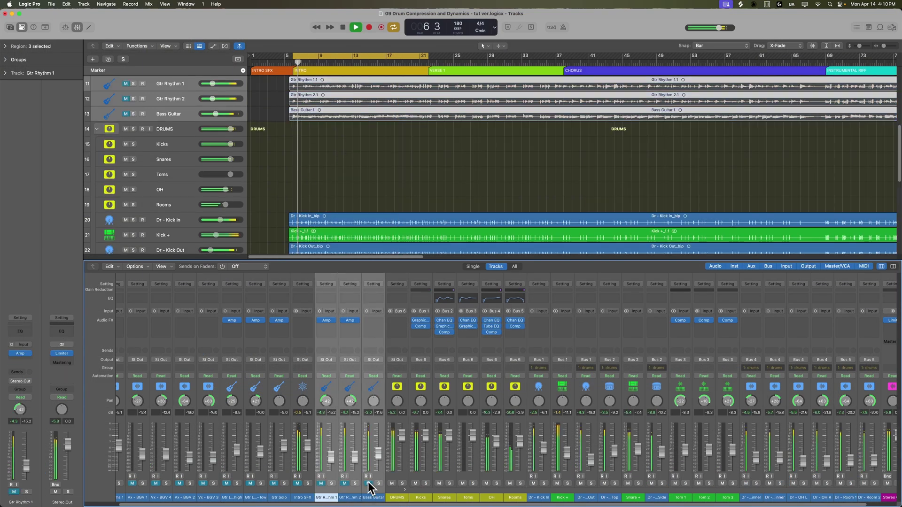
# - Open the Snares compressor, nudge its mix, and shorten the release from 86 to 61 ms
pyautogui.click(445, 496)
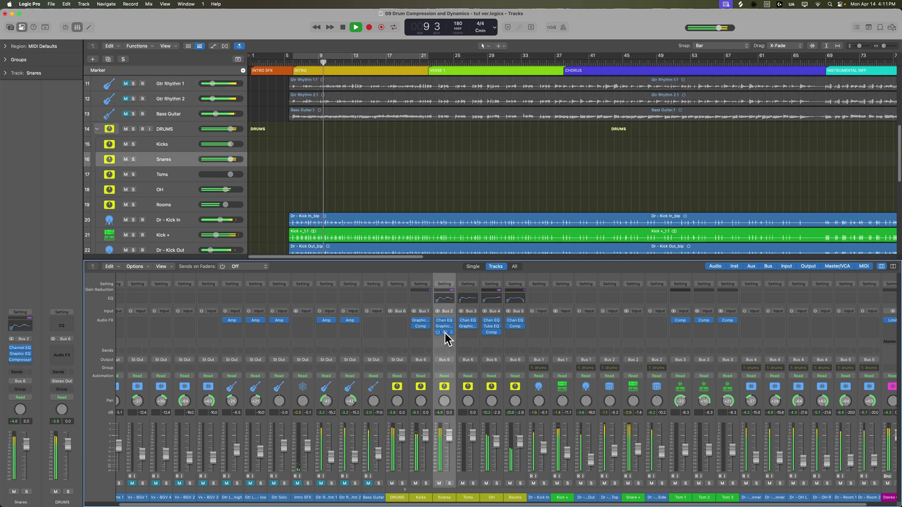
pyautogui.click(445, 332)
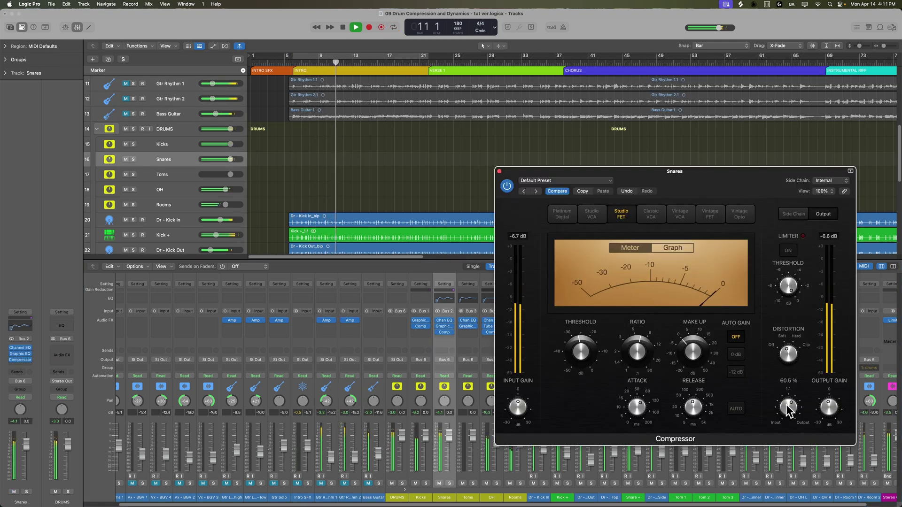
pyautogui.moveTo(790, 407); pyautogui.dragTo(790, 422)
pyautogui.moveTo(629, 416)
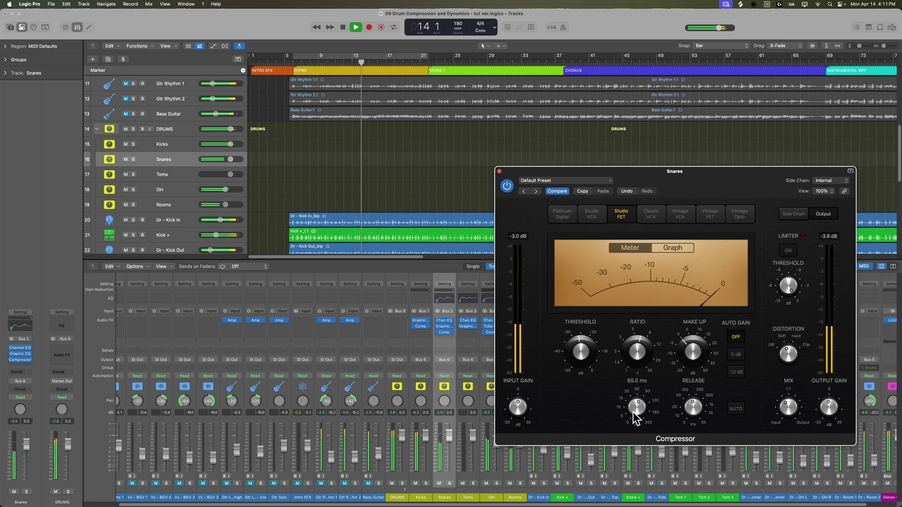
pyautogui.moveTo(694, 416)
pyautogui.moveTo(694, 416); pyautogui.dragTo(692, 418)
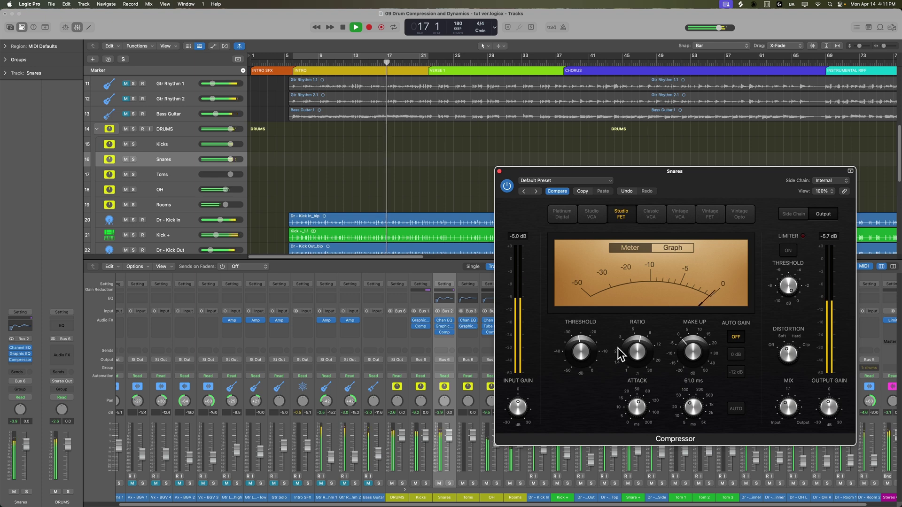
pyautogui.moveTo(637, 362)
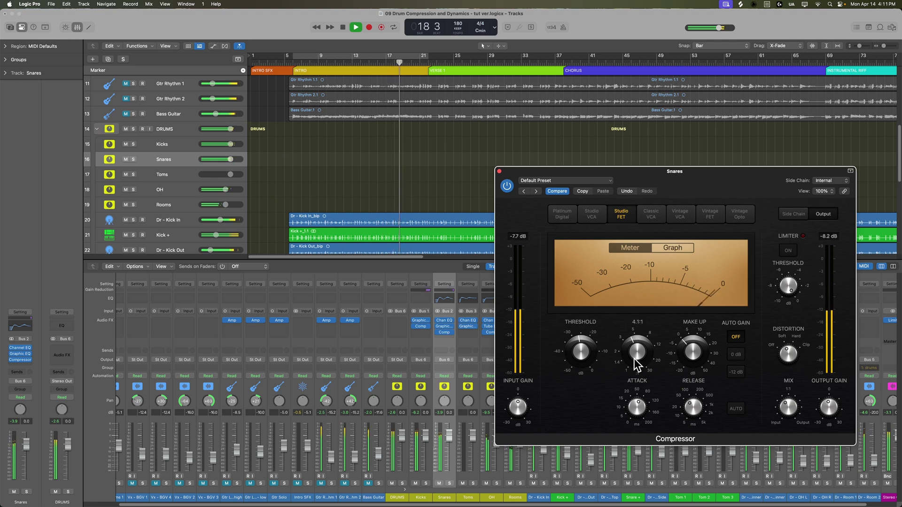
pyautogui.moveTo(586, 363)
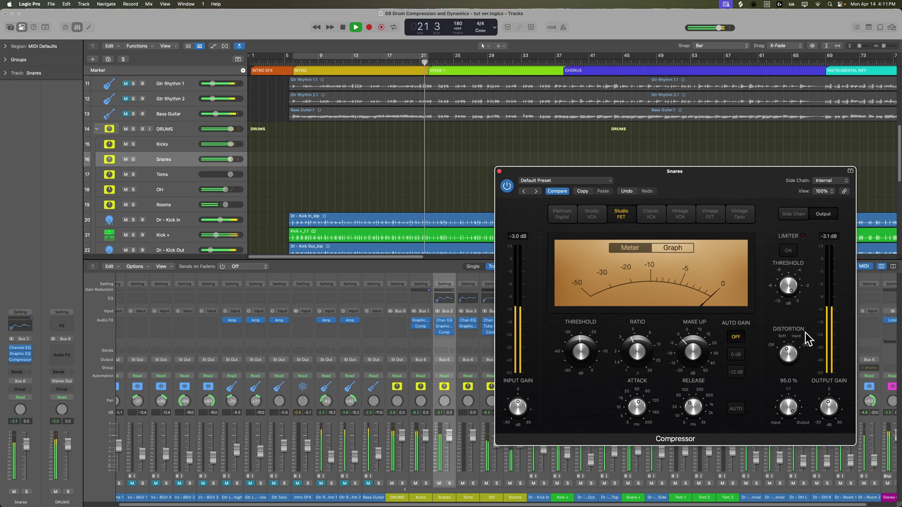
# - Reduce the Snares compressor mix to about 32.5 %, stop, close it, and return to the intro start
pyautogui.moveTo(810, 360); pyautogui.dragTo(808, 374)
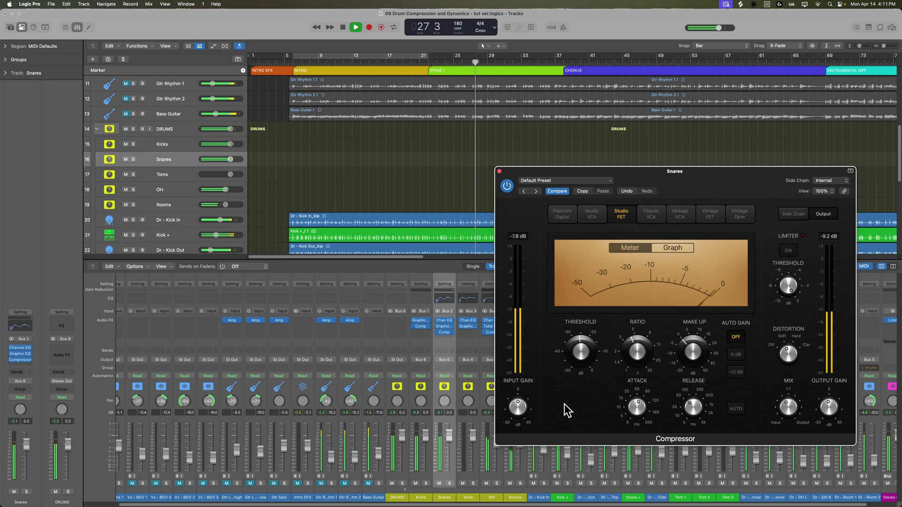
pyautogui.moveTo(623, 423)
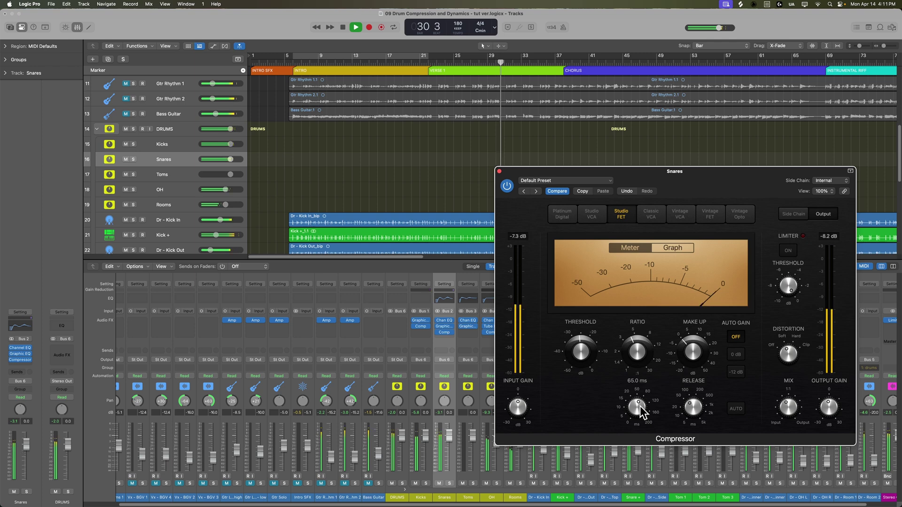
pyautogui.moveTo(692, 413)
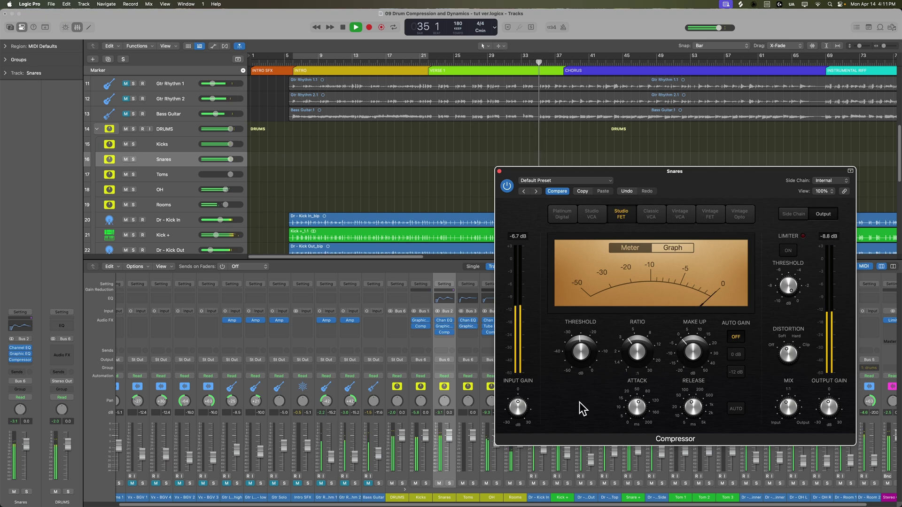
pyautogui.press('space')
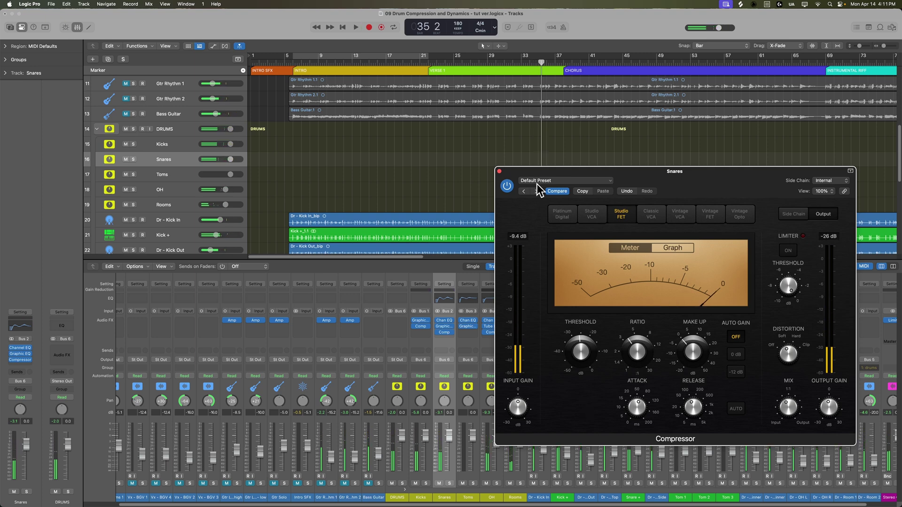
pyautogui.click(500, 172)
pyautogui.click(291, 62)
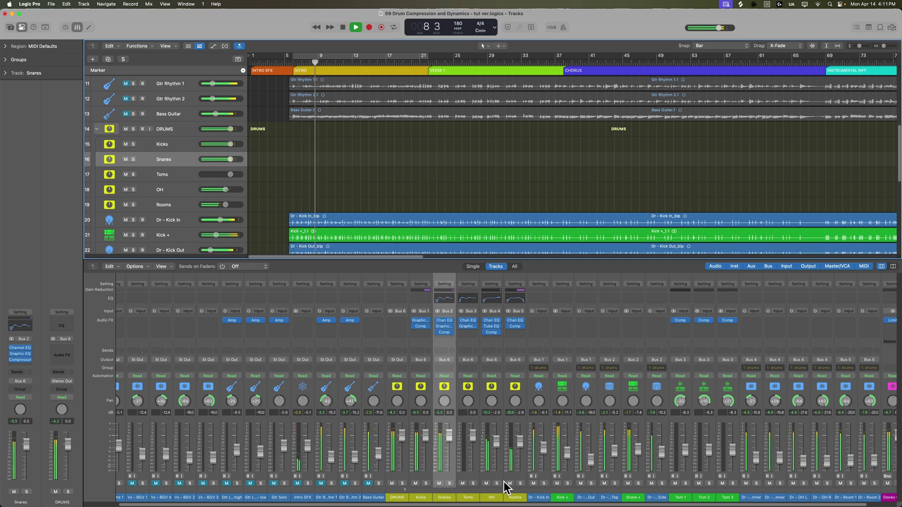
pyautogui.click(508, 499)
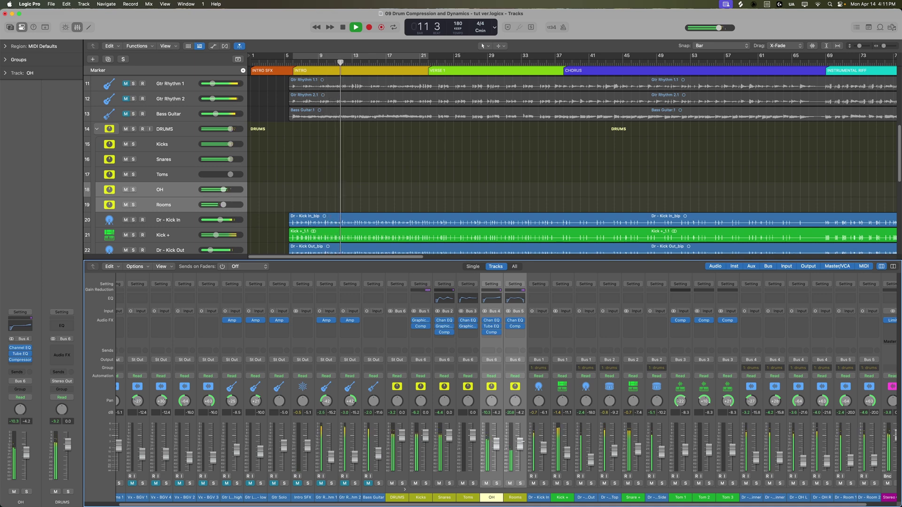
pyautogui.click(499, 490)
pyautogui.moveTo(520, 442); pyautogui.dragTo(519, 435)
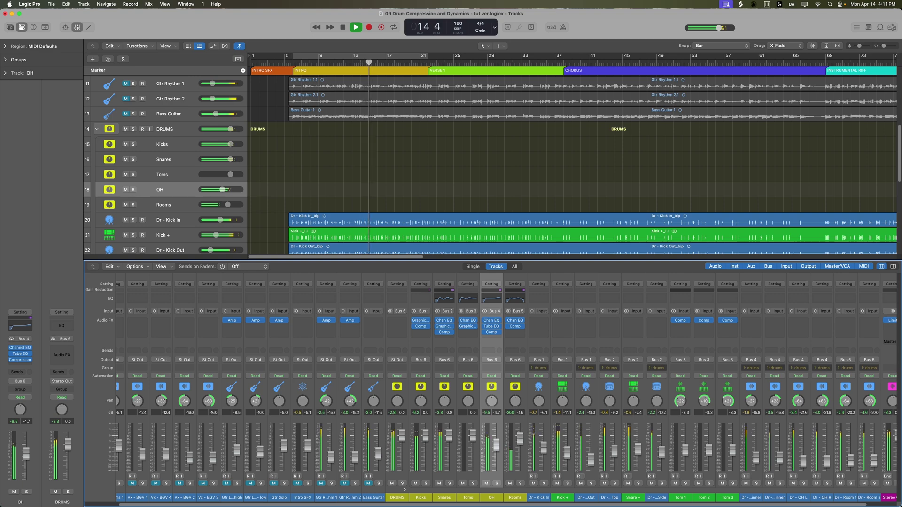
pyautogui.click(421, 497)
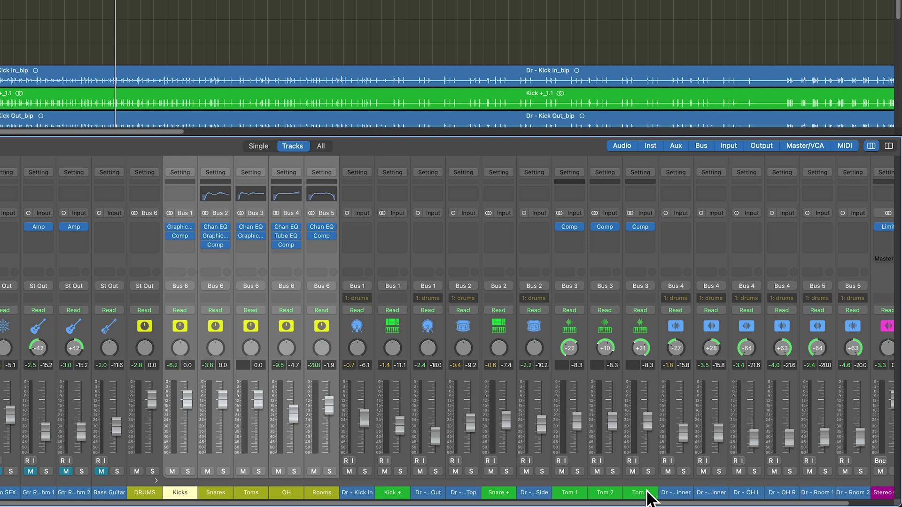
pyautogui.moveTo(645, 492); pyautogui.dragTo(184, 485)
pyautogui.press('space')
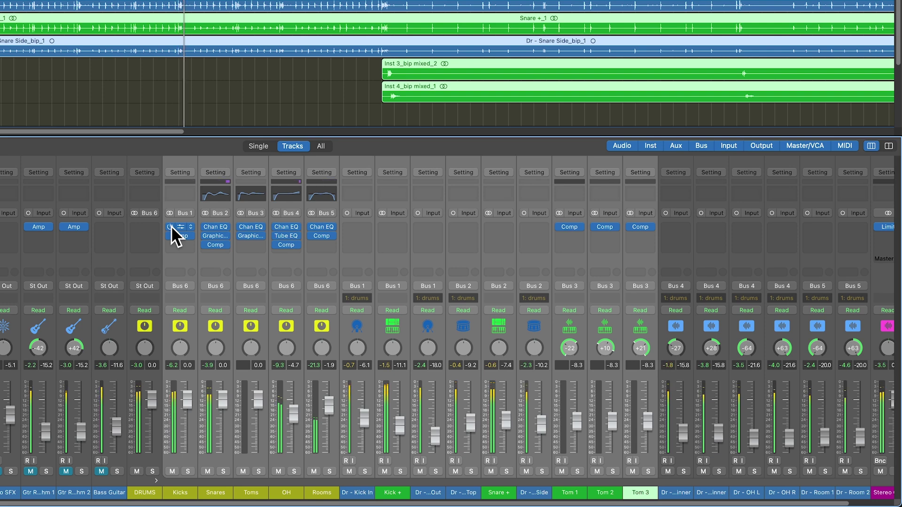
pyautogui.click(170, 227)
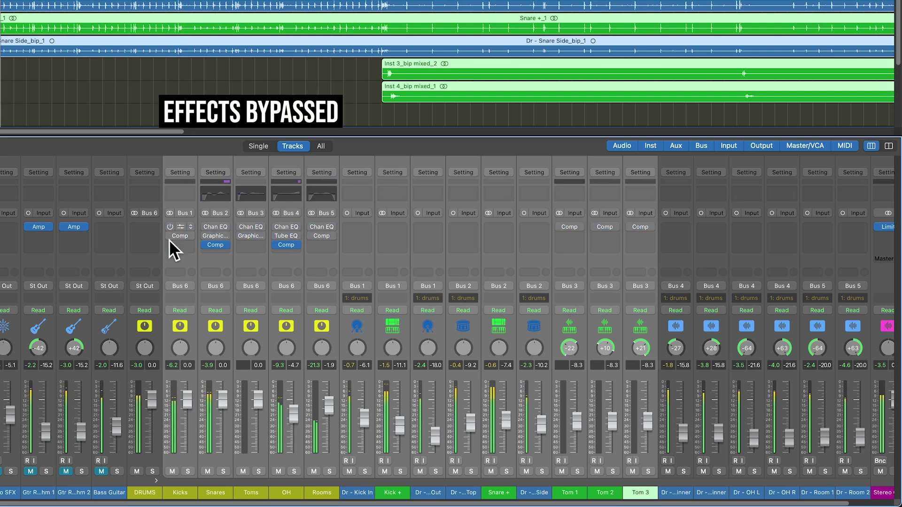
pyautogui.click(205, 244)
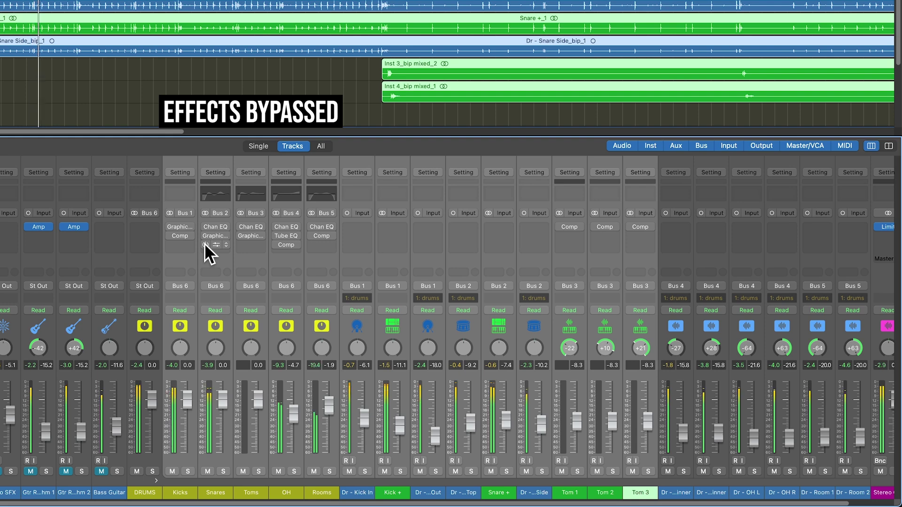
pyautogui.click(169, 227)
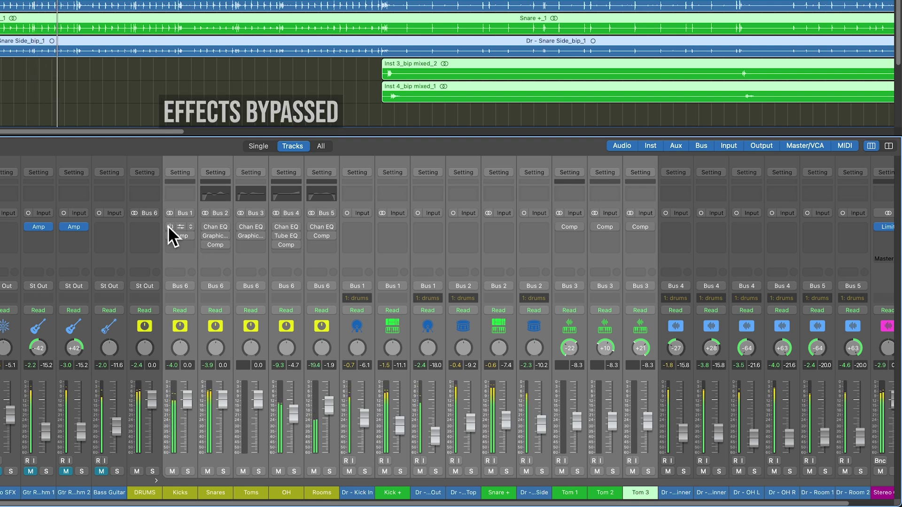
pyautogui.click(205, 244)
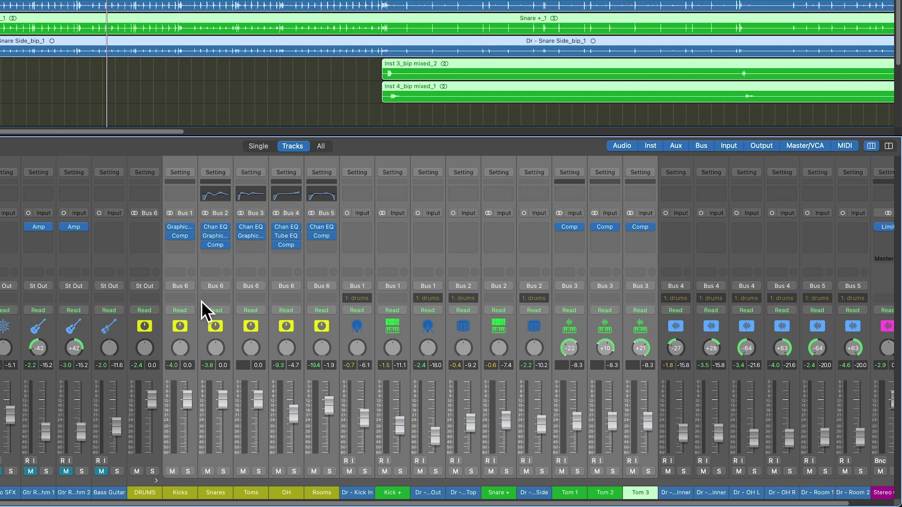
# - Select the DRUMS bus and insert a stereo ChromaGlow from Distortion > ChromaGlow
pyautogui.click(145, 492)
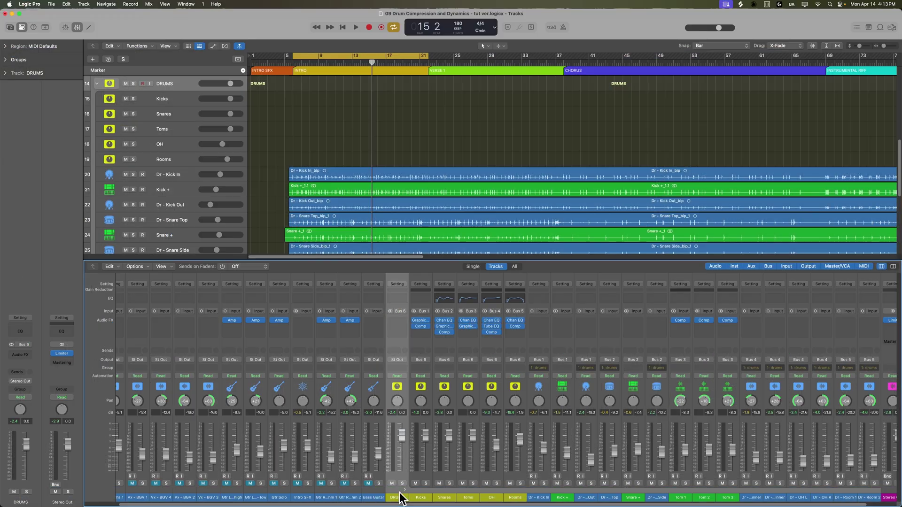
pyautogui.click(397, 320)
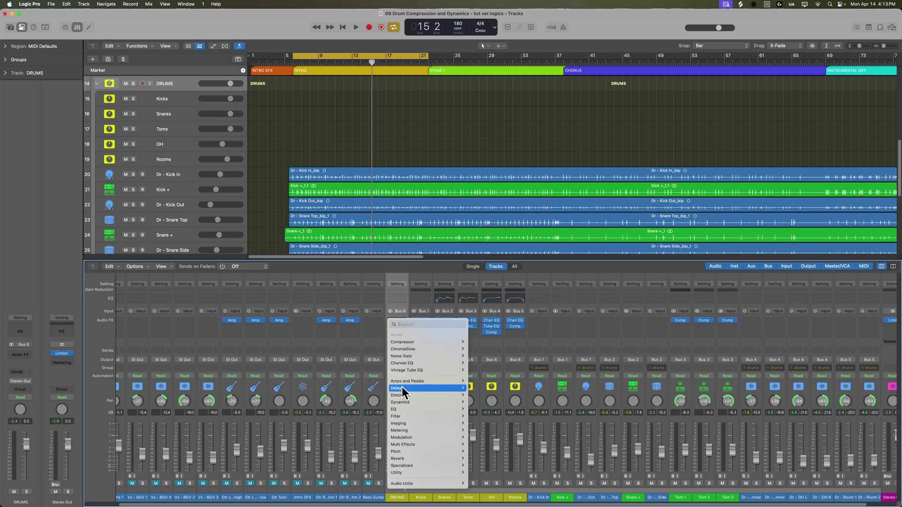
pyautogui.moveTo(402, 395)
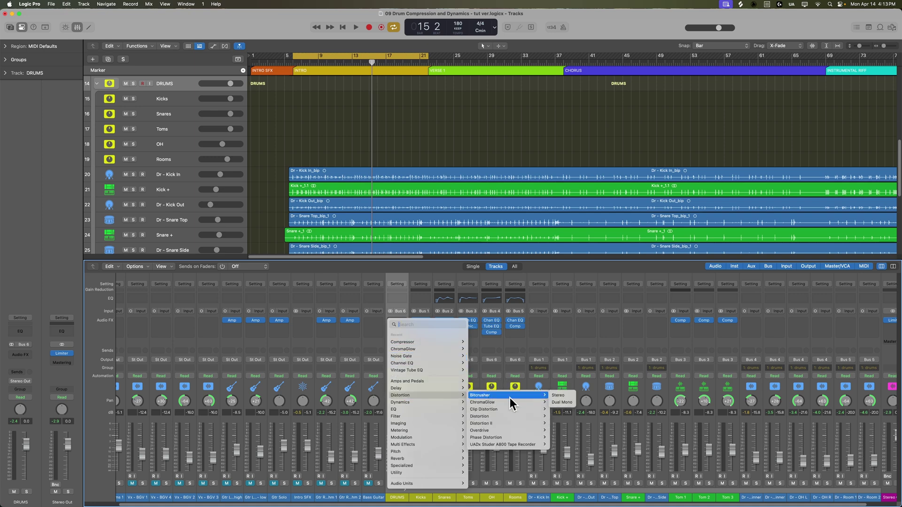
pyautogui.moveTo(511, 402)
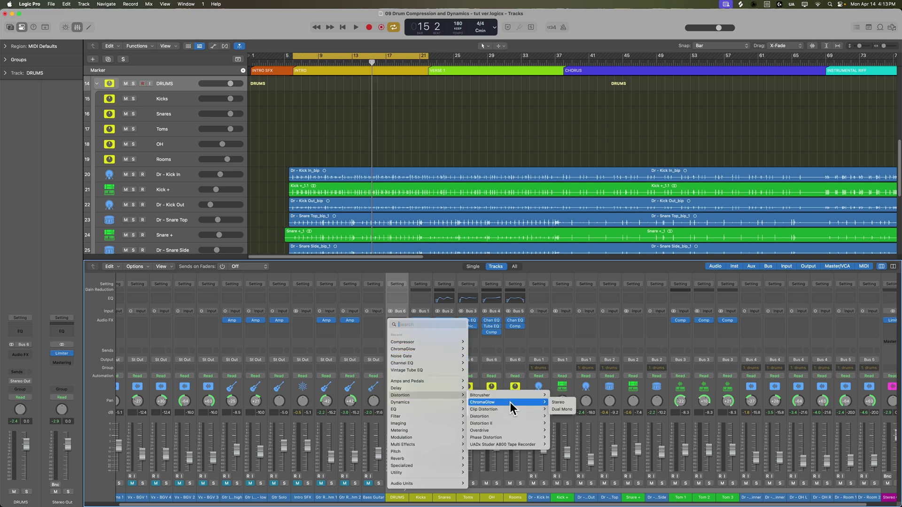
pyautogui.click(570, 403)
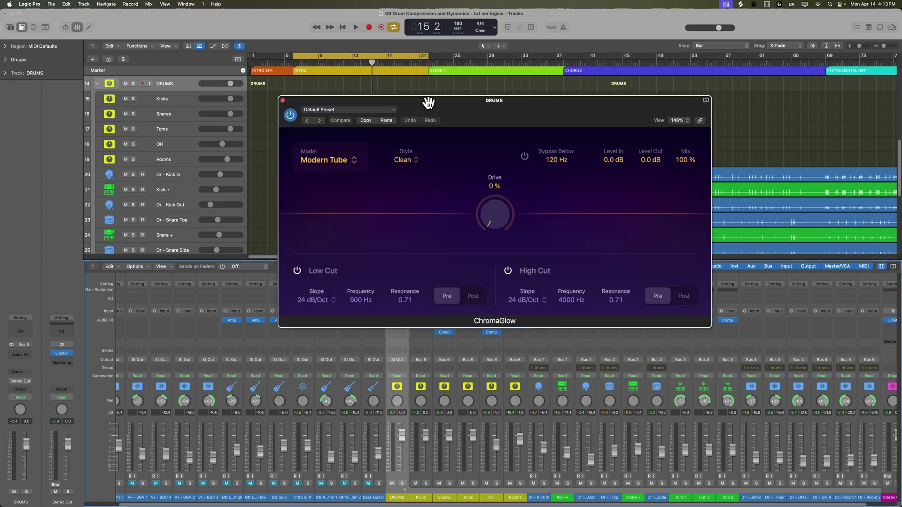
# - Switch the DRUMS ChromaGlow to the Squeeze model with the Squeeze amount around 33%
pyautogui.moveTo(430, 103); pyautogui.dragTo(593, 96)
pyautogui.click(486, 151)
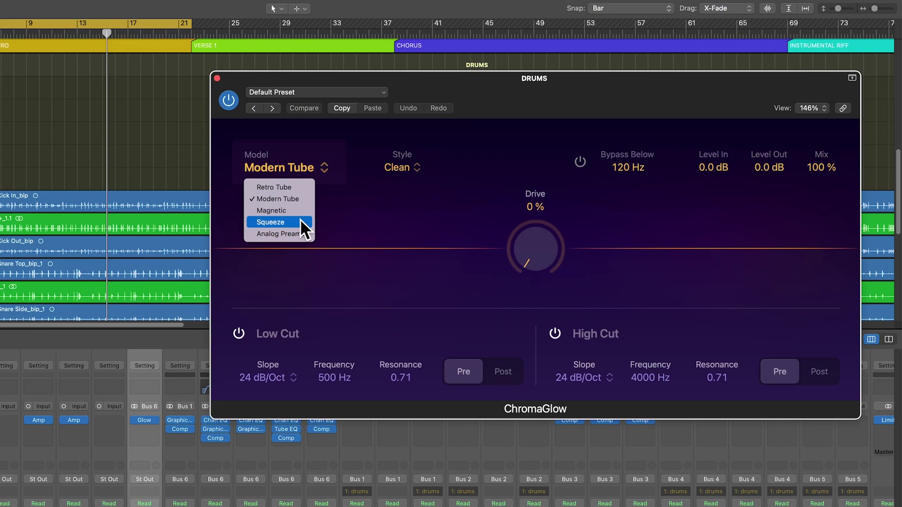
pyautogui.click(300, 220)
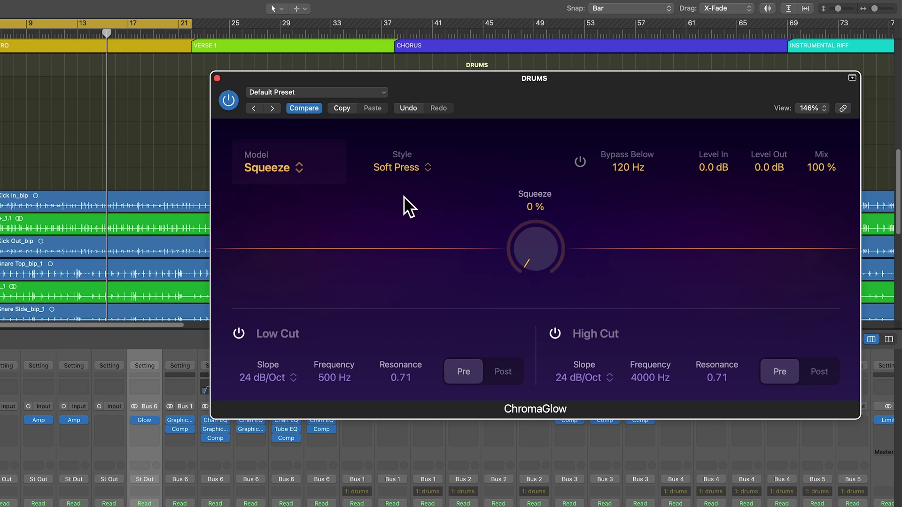
pyautogui.moveTo(535, 247); pyautogui.dragTo(550, 187)
pyautogui.moveTo(560, 122); pyautogui.dragTo(579, 169)
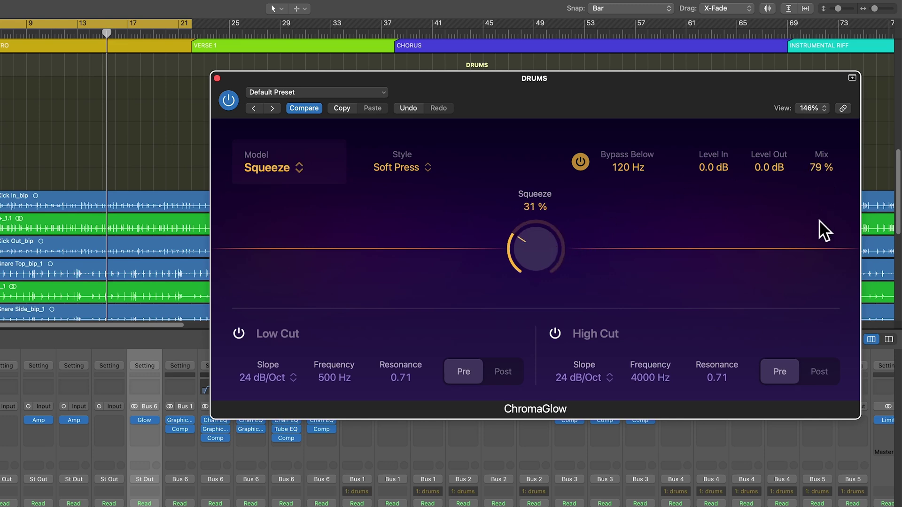
# - While auditioning the drums, settle the Squeeze amount near 31% and the Mix at 28%
pyautogui.moveTo(819, 325); pyautogui.dragTo(815, 58)
pyautogui.press('space')
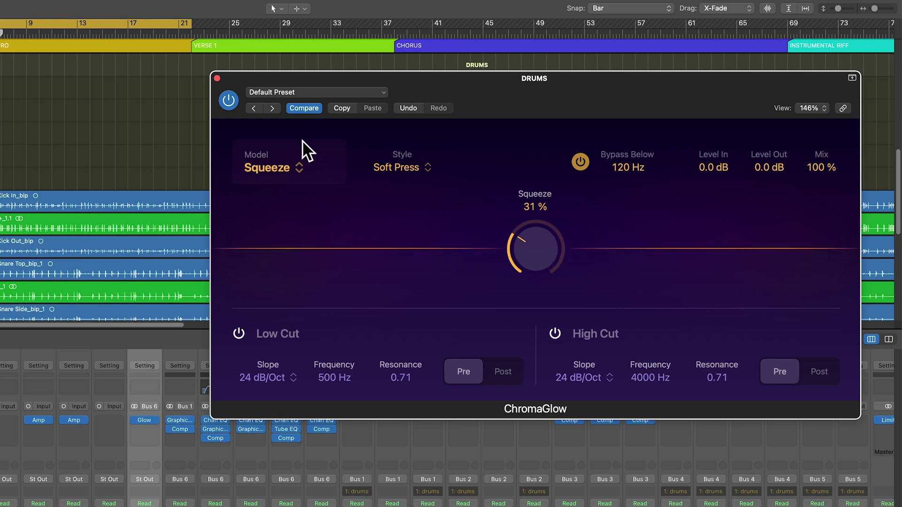
pyautogui.click(230, 100)
pyautogui.moveTo(535, 268); pyautogui.dragTo(550, 286)
pyautogui.press('space')
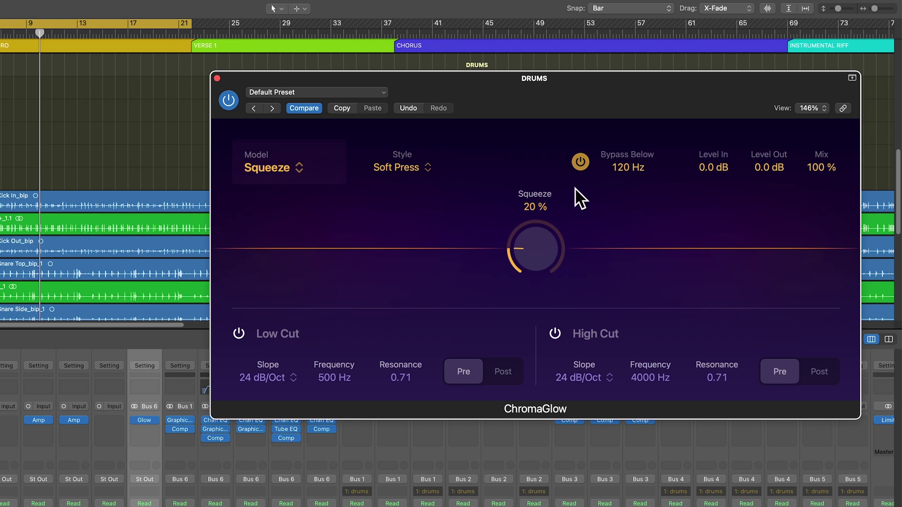
pyautogui.press('space')
pyautogui.moveTo(548, 254); pyautogui.dragTo(555, 227)
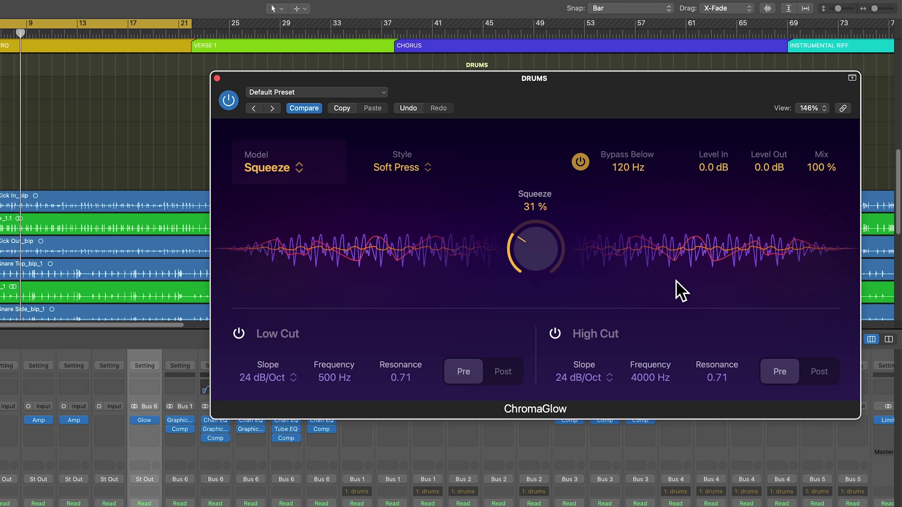
pyautogui.press('space')
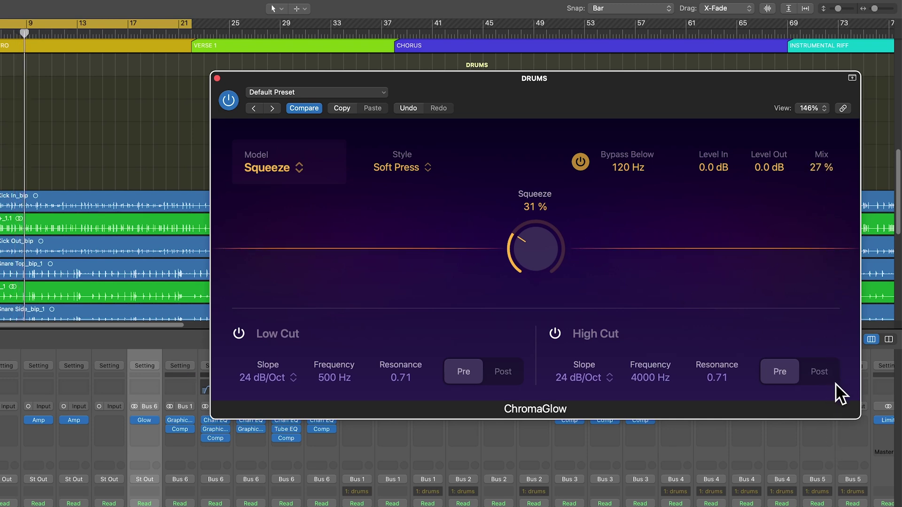
pyautogui.press('space')
pyautogui.moveTo(823, 168); pyautogui.dragTo(844, 107)
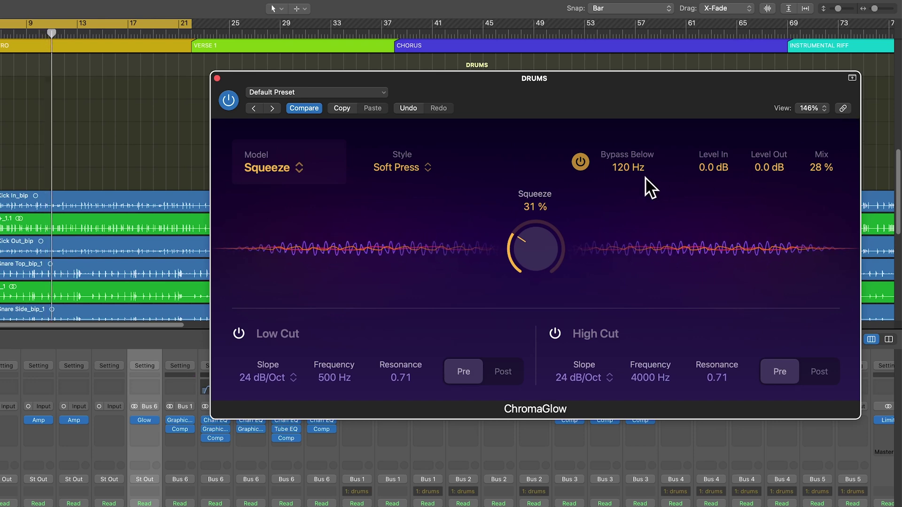
# - Enable Bypass Below at 86 Hz, keep the Soft Press style, and trim Squeeze to 28%
pyautogui.click(581, 162)
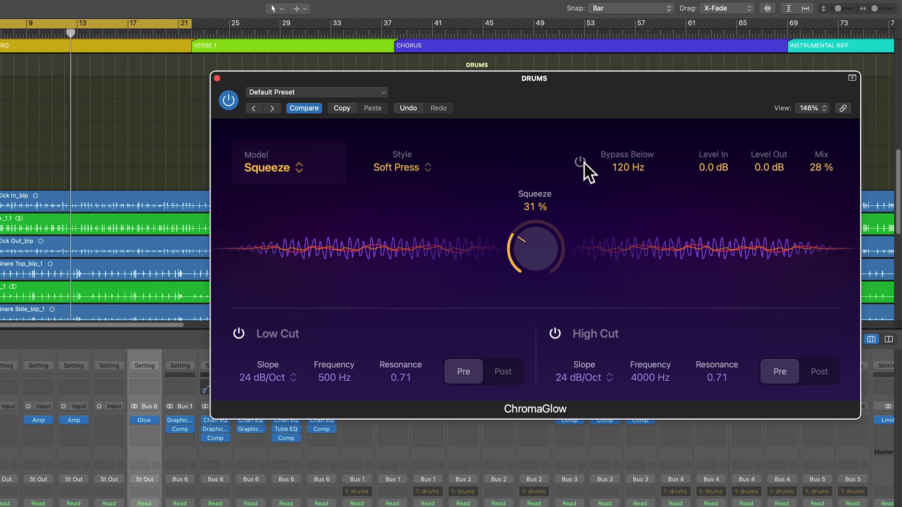
pyautogui.click(582, 162)
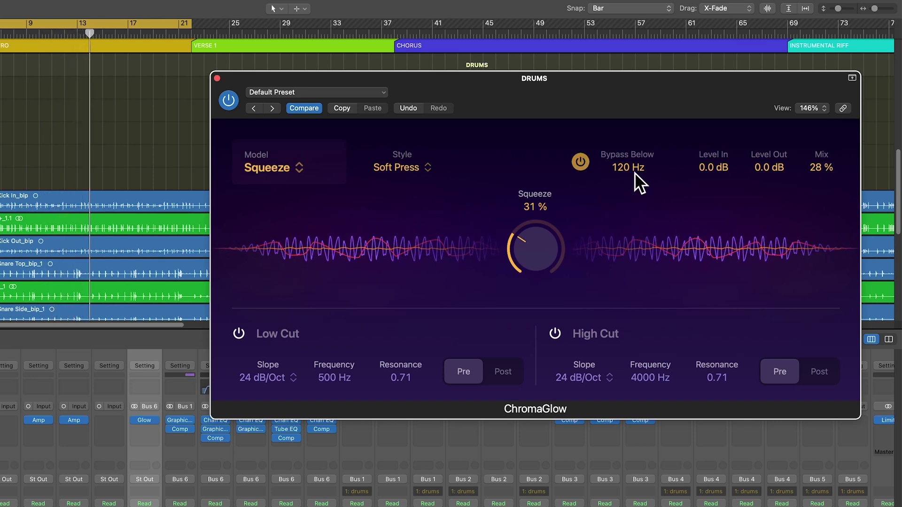
pyautogui.moveTo(636, 170); pyautogui.dragTo(638, 183)
pyautogui.click(425, 165)
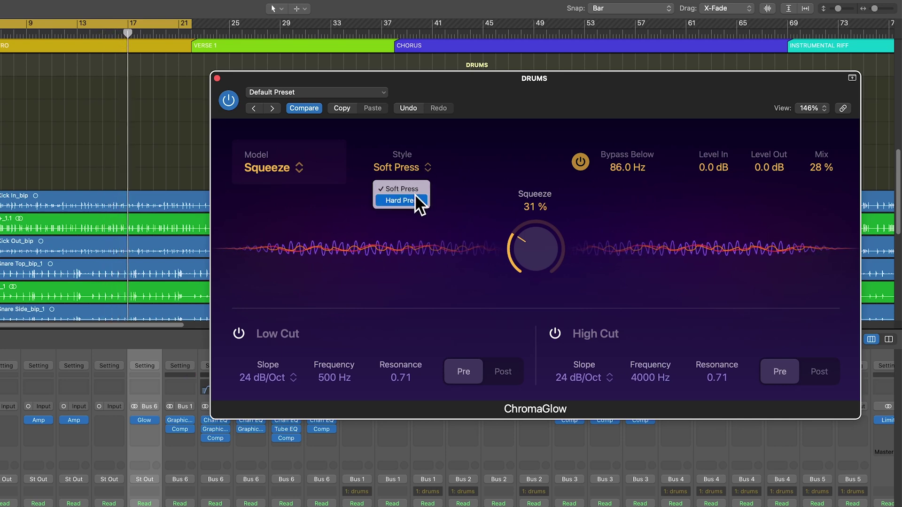
pyautogui.click(415, 194)
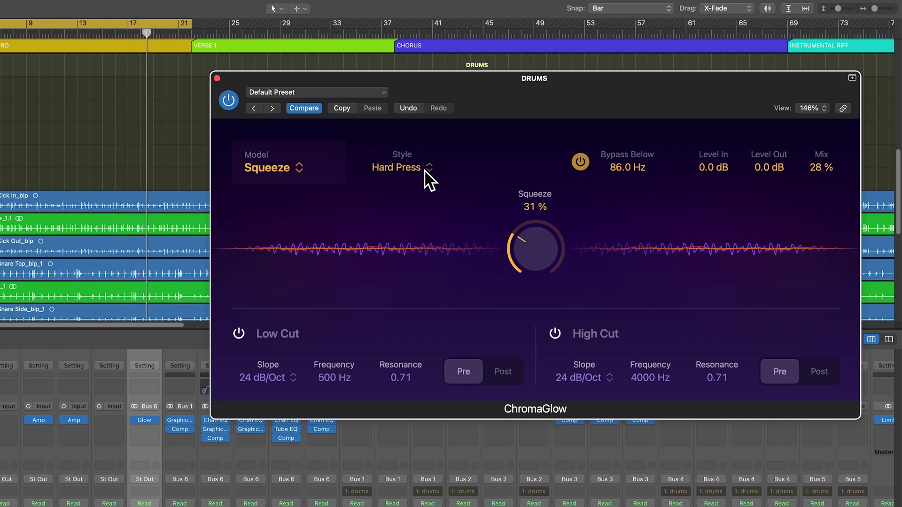
pyautogui.click(422, 168)
pyautogui.click(417, 184)
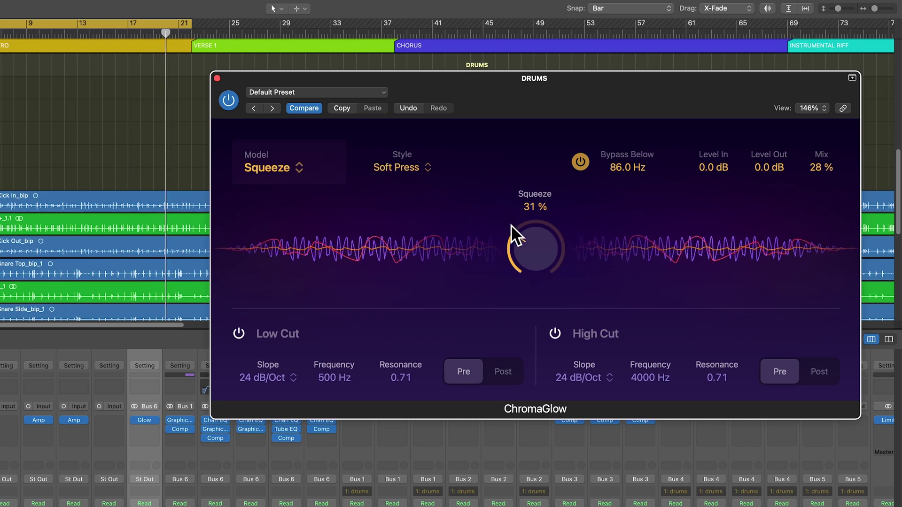
pyautogui.moveTo(516, 228); pyautogui.dragTo(539, 252)
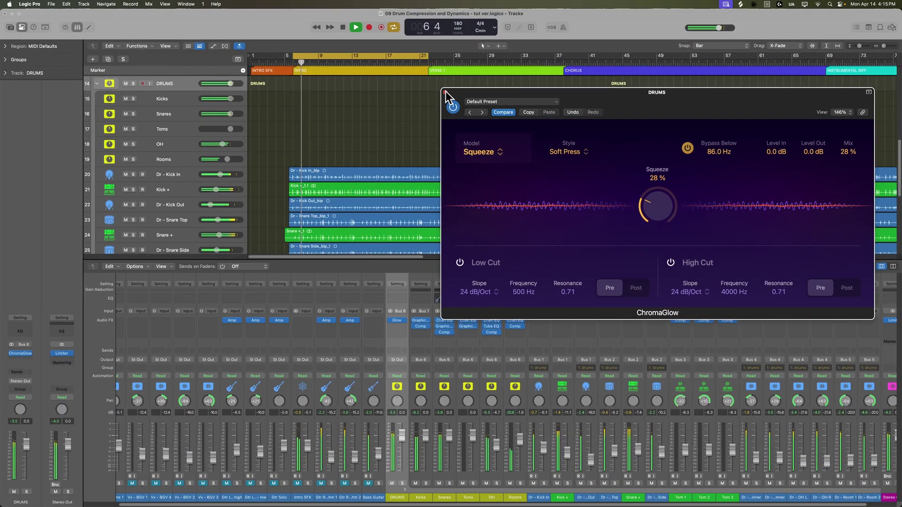
# - Close the ChromaGlow window, stop playback, and select the drum channels, ending on the DRUMS bus
pyautogui.click(335, 85)
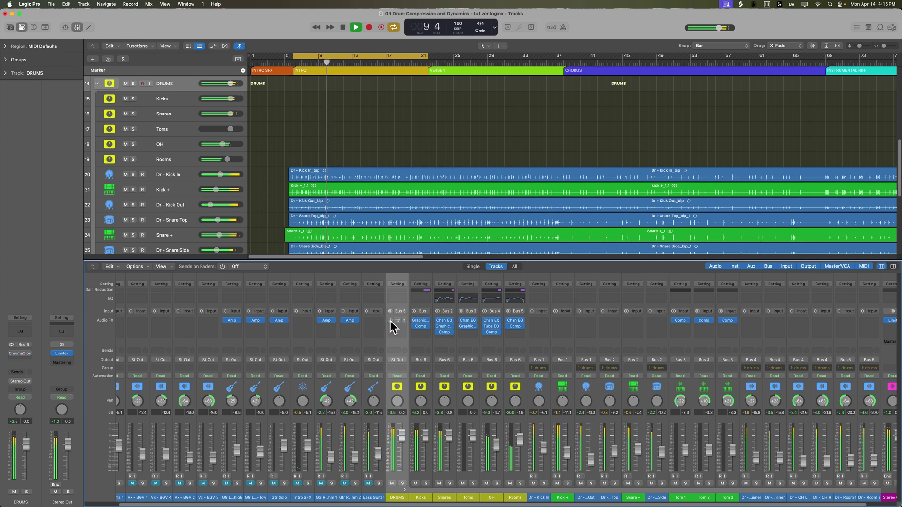
pyautogui.press('space')
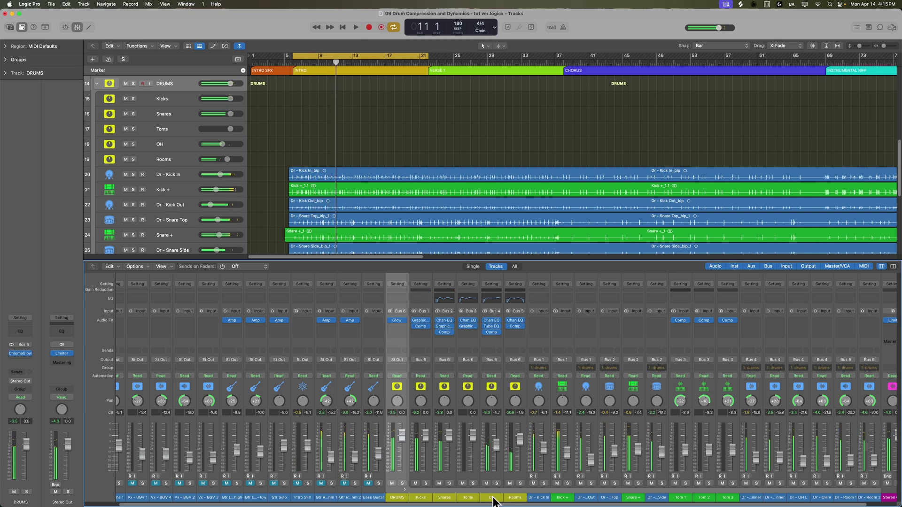
pyautogui.moveTo(494, 501); pyautogui.dragTo(513, 500)
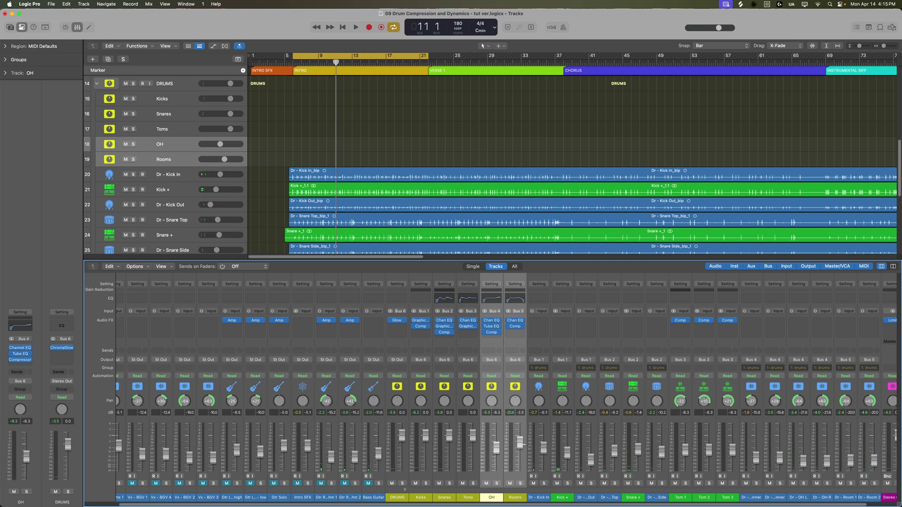
pyautogui.moveTo(432, 499); pyautogui.dragTo(470, 498)
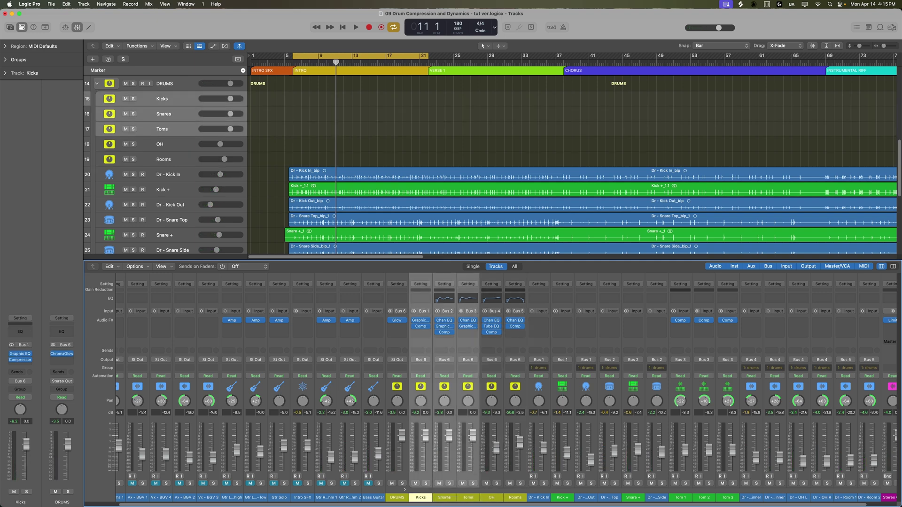
pyautogui.click(397, 499)
# - Recheck the DRUMS ChromaGlow at 31% squeeze, comparing with Mix at 0%, then close it
pyautogui.press('space')
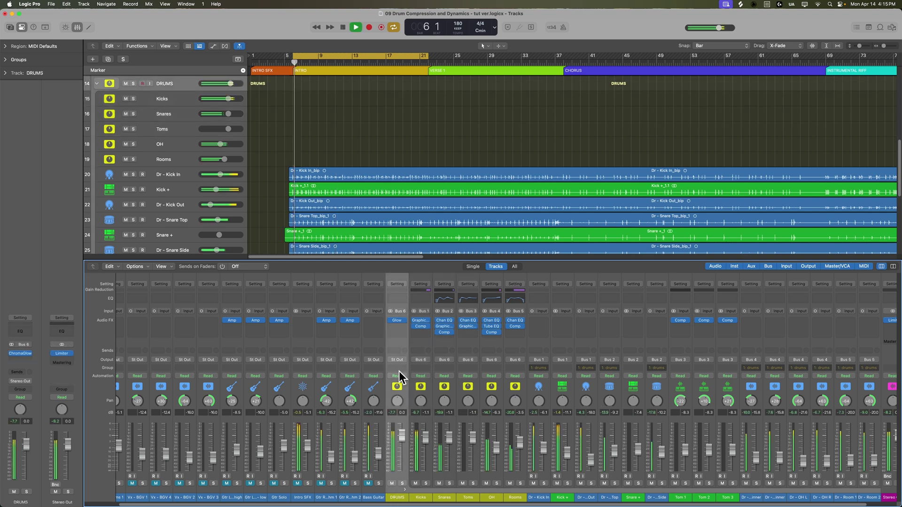
pyautogui.click(398, 324)
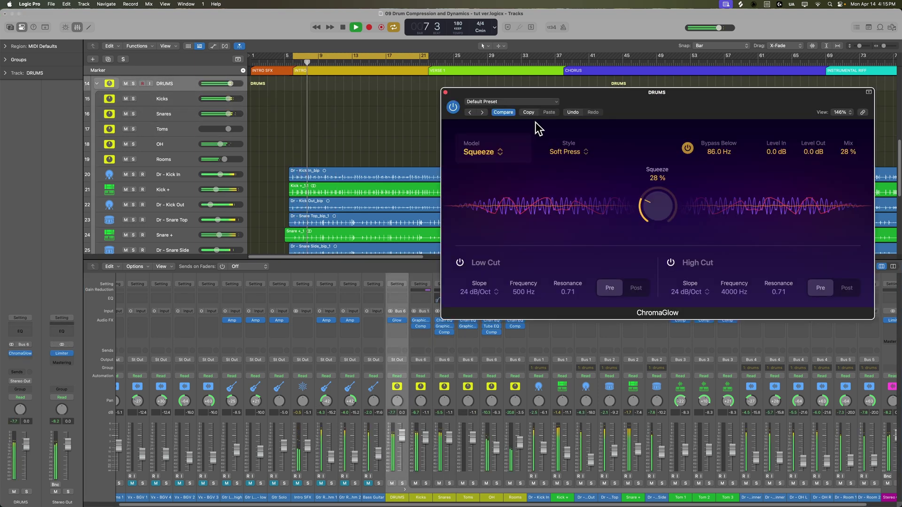
pyautogui.moveTo(672, 218)
pyautogui.mouseDown()
pyautogui.moveTo(660, 205)
pyautogui.moveTo(670, 213)
pyautogui.mouseUp()
pyautogui.moveTo(862, 161); pyautogui.dragTo(890, 241)
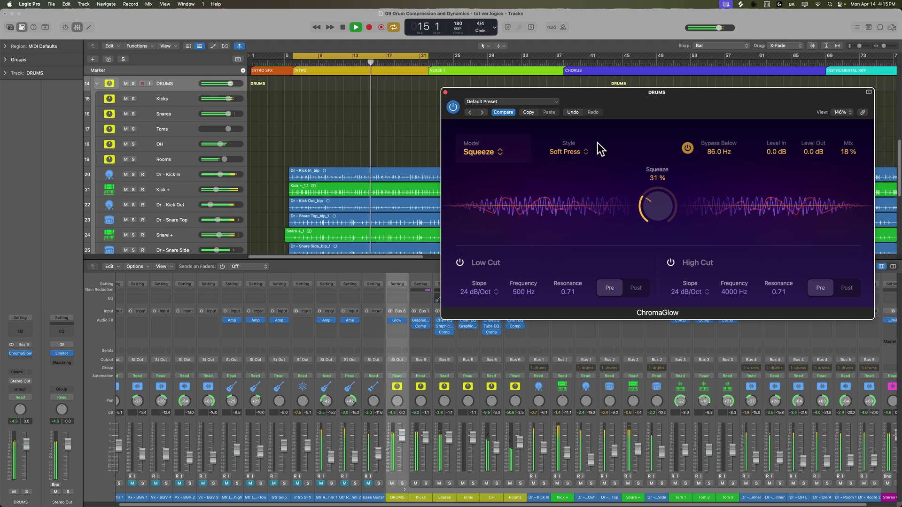
pyautogui.click(446, 93)
pyautogui.press('space')
# - Lower Gtr Rhythm 1 through Bass Guitar together by 0.8 dB, then reselect DRUMS
pyautogui.click(326, 497)
pyautogui.keyDown('shift'); pyautogui.click(366, 499); pyautogui.keyUp('shift')
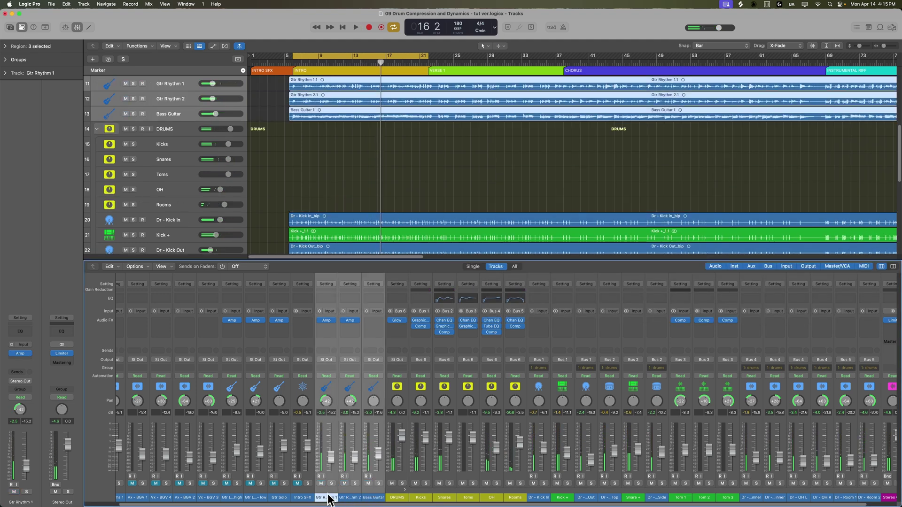
pyautogui.press('space')
pyautogui.moveTo(331, 456); pyautogui.dragTo(330, 459)
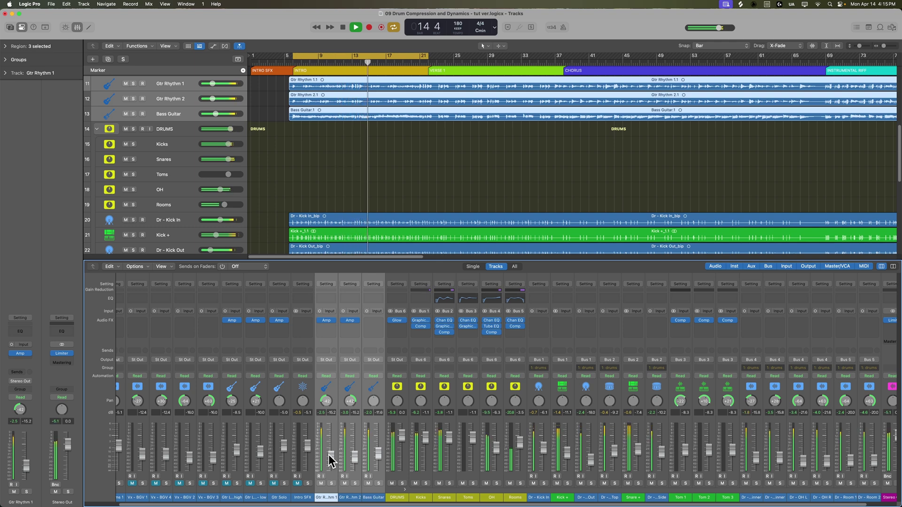
pyautogui.click(397, 496)
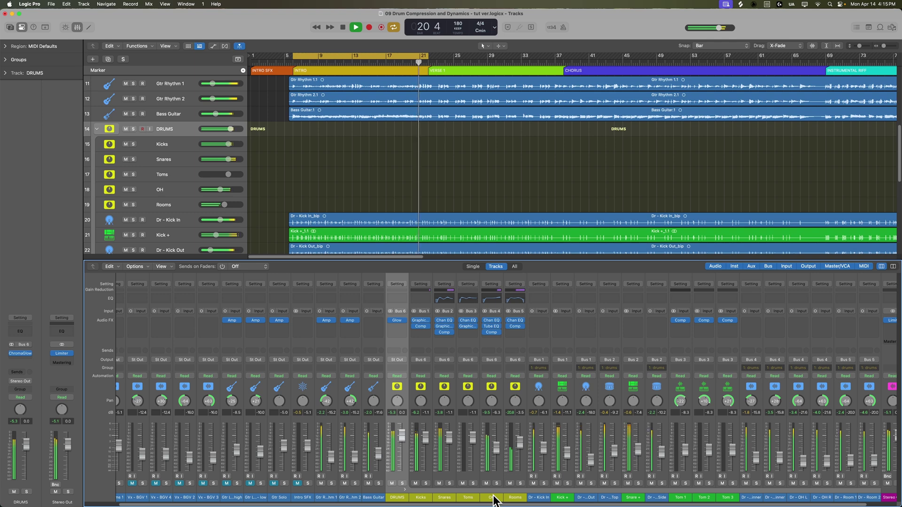
pyautogui.press('space')
pyautogui.click(420, 326)
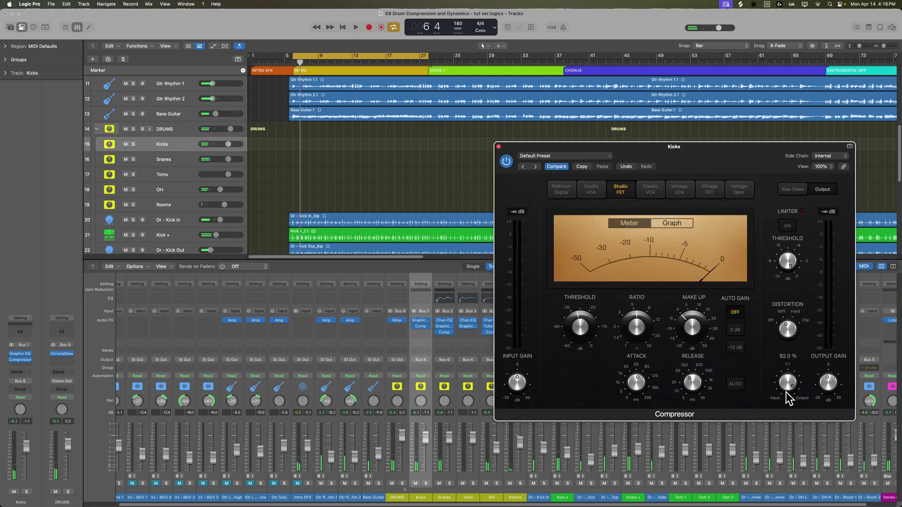
pyautogui.click(498, 147)
pyautogui.click(444, 332)
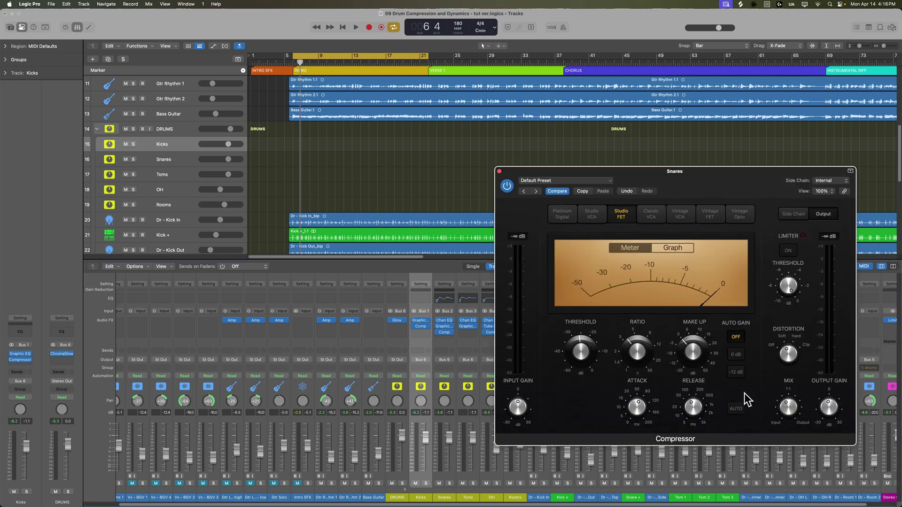
pyautogui.click(499, 172)
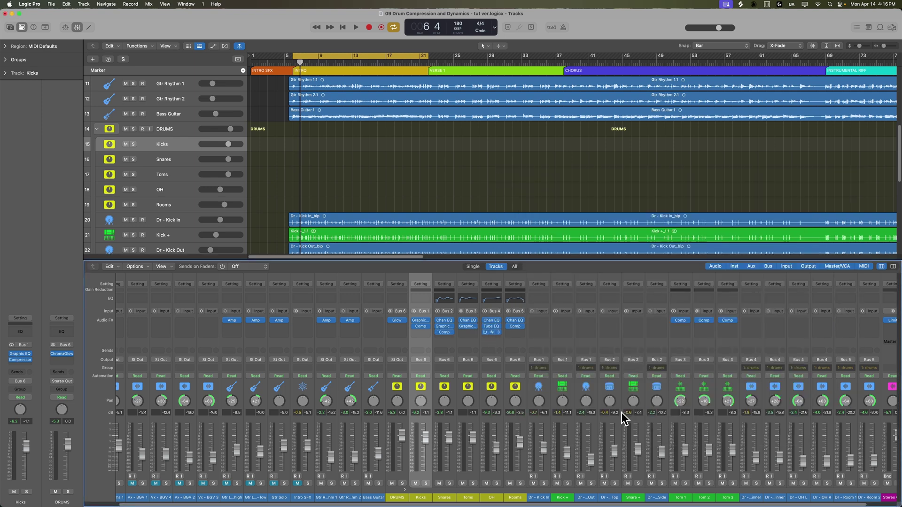
pyautogui.click(489, 333)
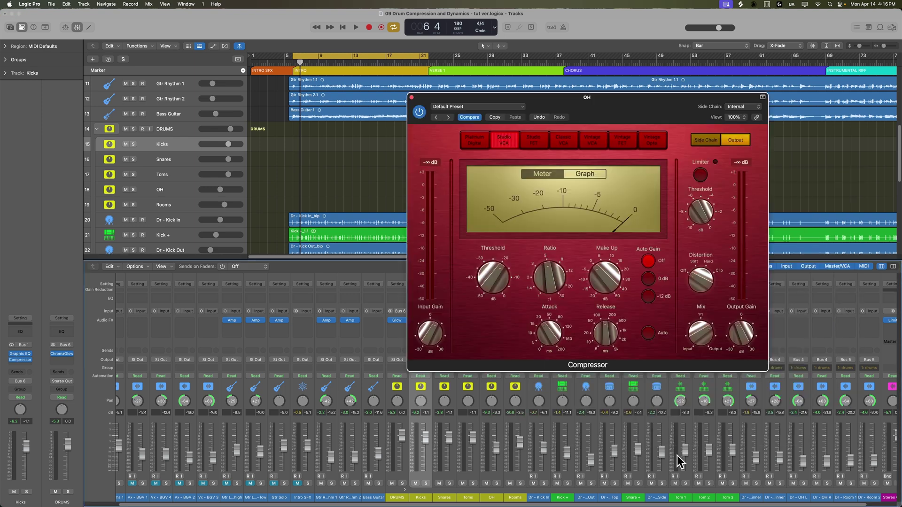
pyautogui.click(411, 98)
pyautogui.click(516, 332)
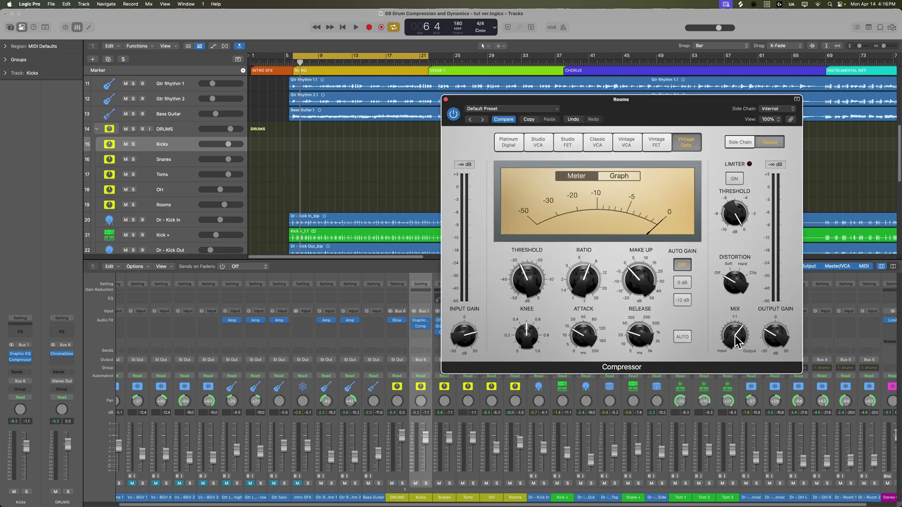
pyautogui.click(446, 99)
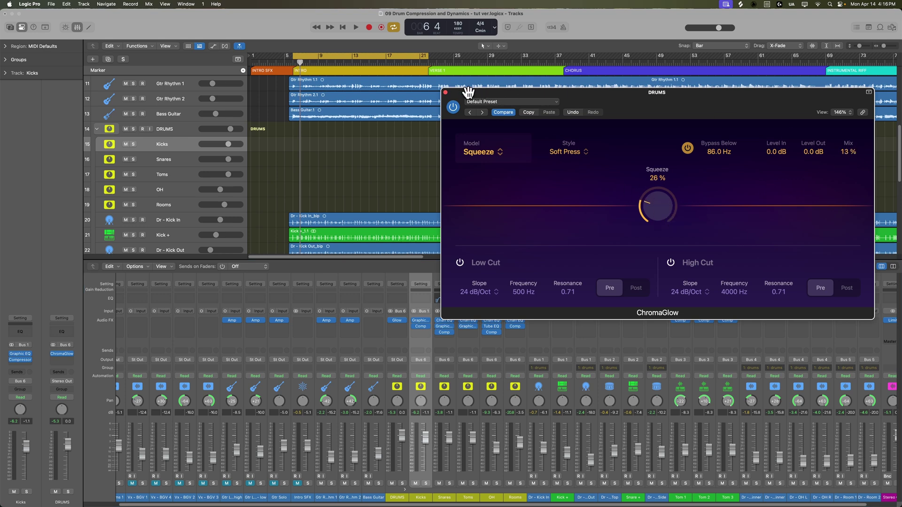
pyautogui.click(446, 92)
# - Insert a stereo Compressor after ChromaGlow on the DRUMS bus and switch it to Vintage VCA
pyautogui.click(399, 498)
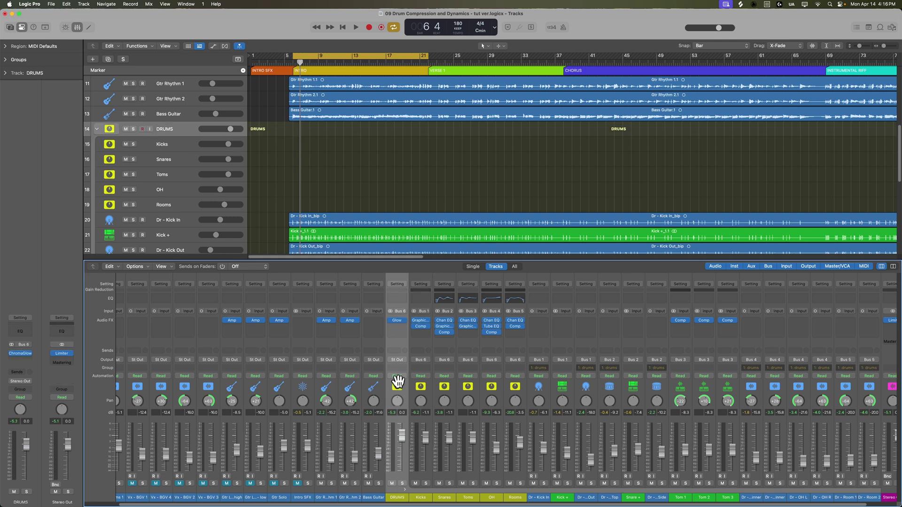
pyautogui.click(402, 326)
pyautogui.moveTo(424, 356)
pyautogui.click(476, 355)
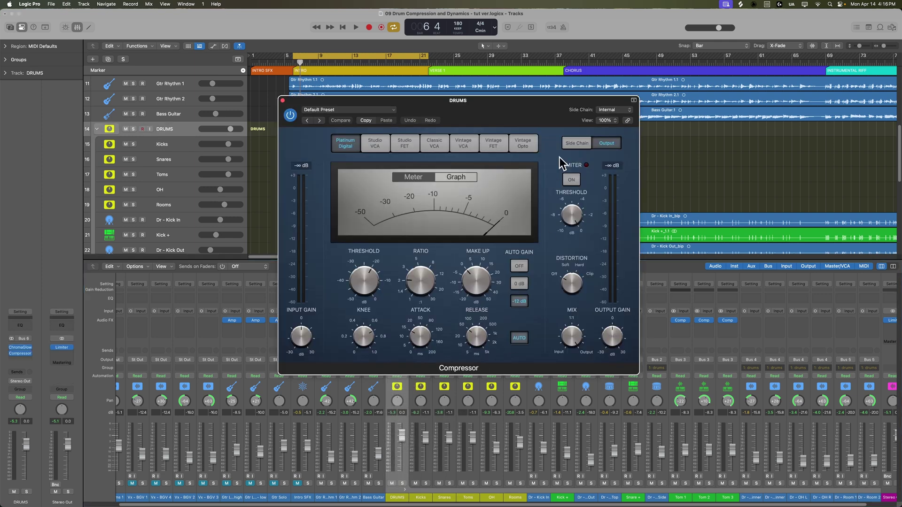
pyautogui.moveTo(781, 154); pyautogui.dragTo(774, 143)
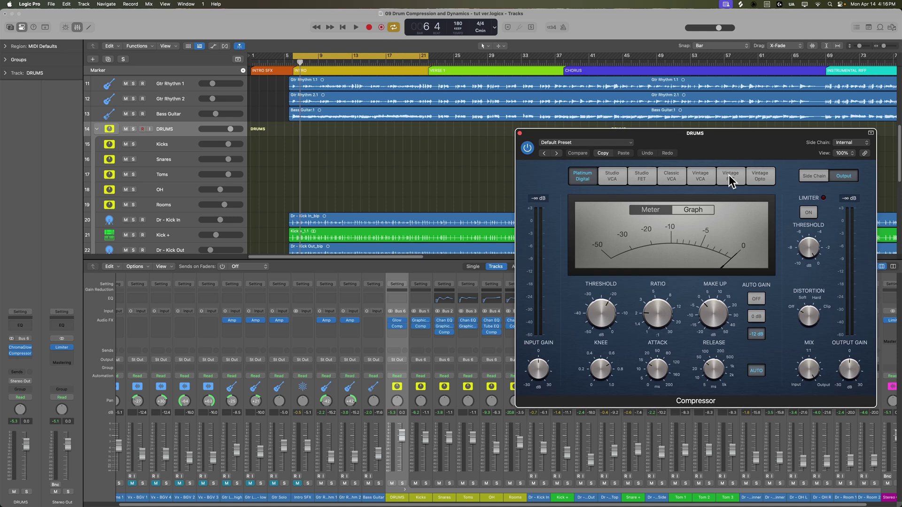
pyautogui.click(701, 177)
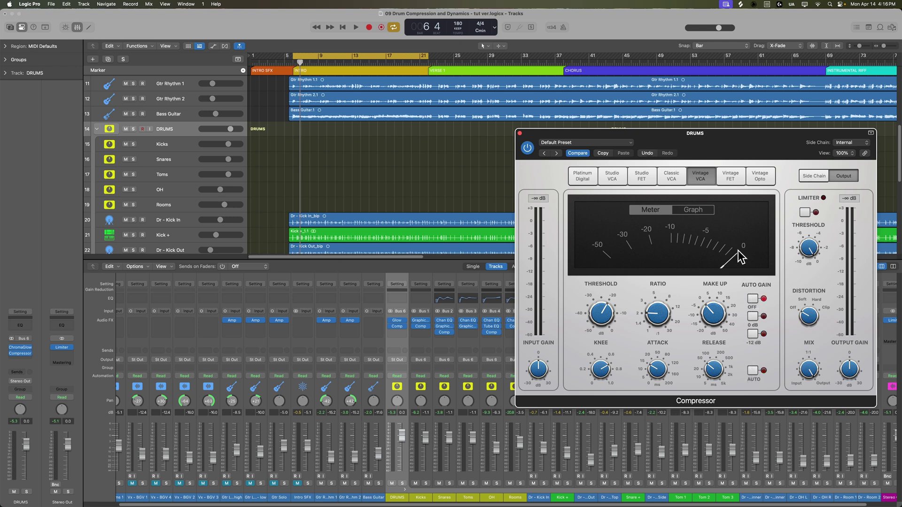
# - Set the Vintage VCA attack to about 50 ms, knee 0.5, ratio 4.4:1, and blend in some dry signal
pyautogui.press('space')
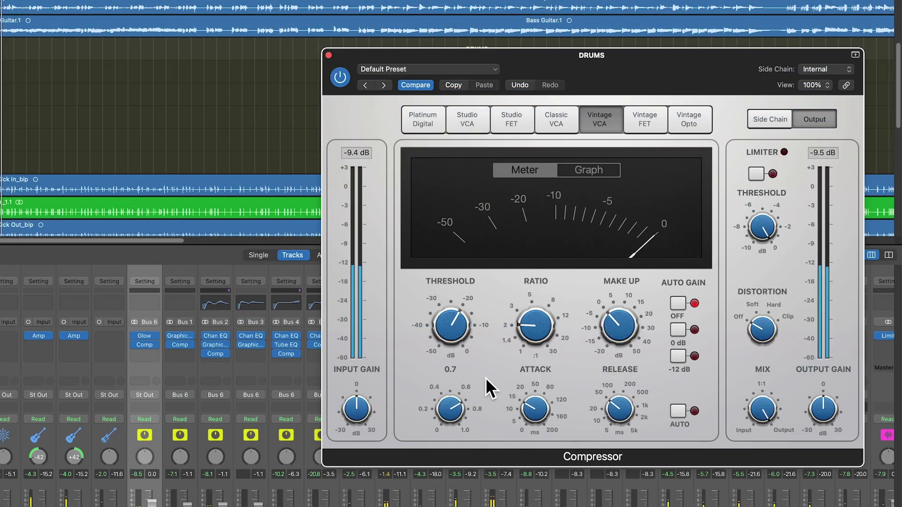
pyautogui.moveTo(536, 410); pyautogui.dragTo(553, 393)
pyautogui.moveTo(536, 324); pyautogui.dragTo(539, 286)
pyautogui.moveTo(462, 320); pyautogui.dragTo(458, 322)
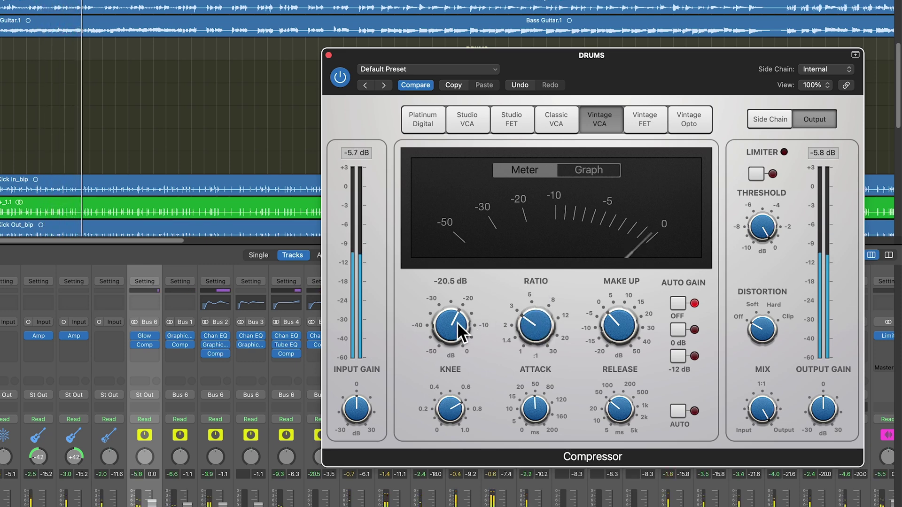
pyautogui.moveTo(441, 413); pyautogui.dragTo(450, 425)
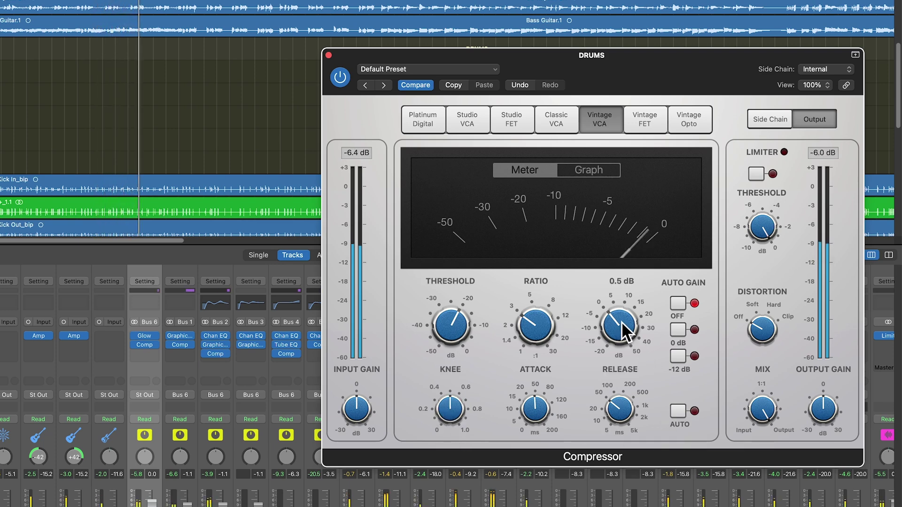
pyautogui.moveTo(772, 428); pyautogui.dragTo(705, 413)
pyautogui.moveTo(537, 322); pyautogui.dragTo(543, 310)
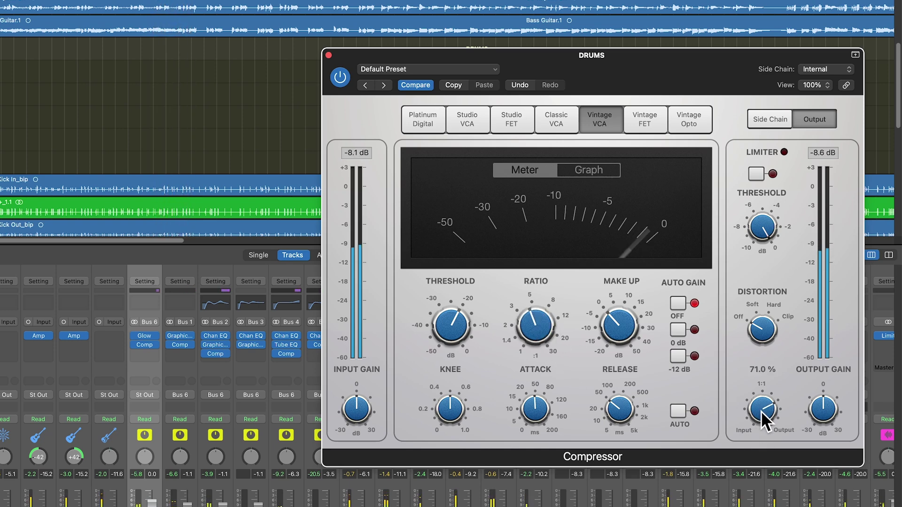
# - A/B the compressor, then set attack to 20 ms, ratio to 5.6:1, and Mix to 0%
pyautogui.click(340, 76)
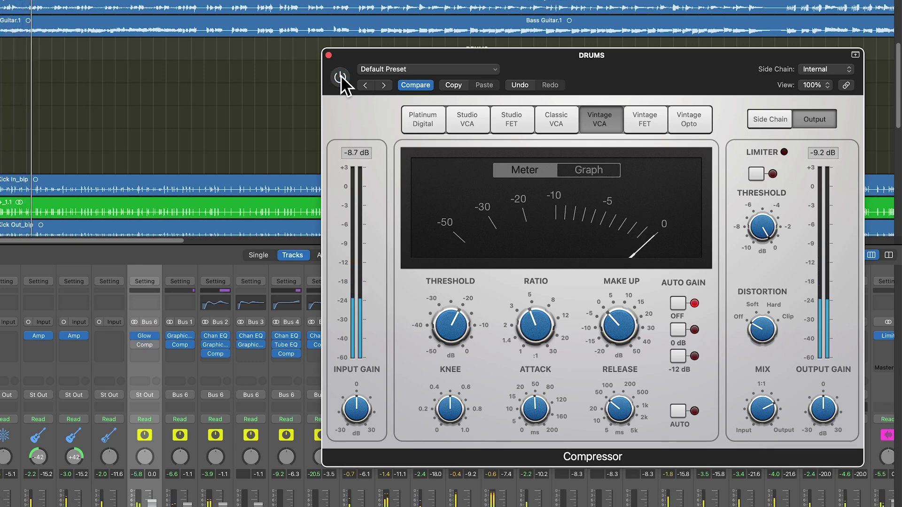
pyautogui.click(340, 76)
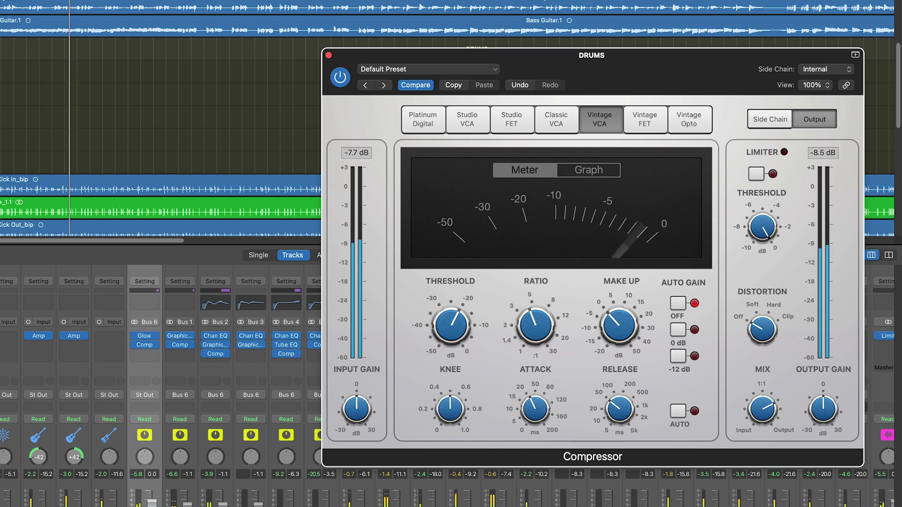
pyautogui.scroll(-6, 535, 413)
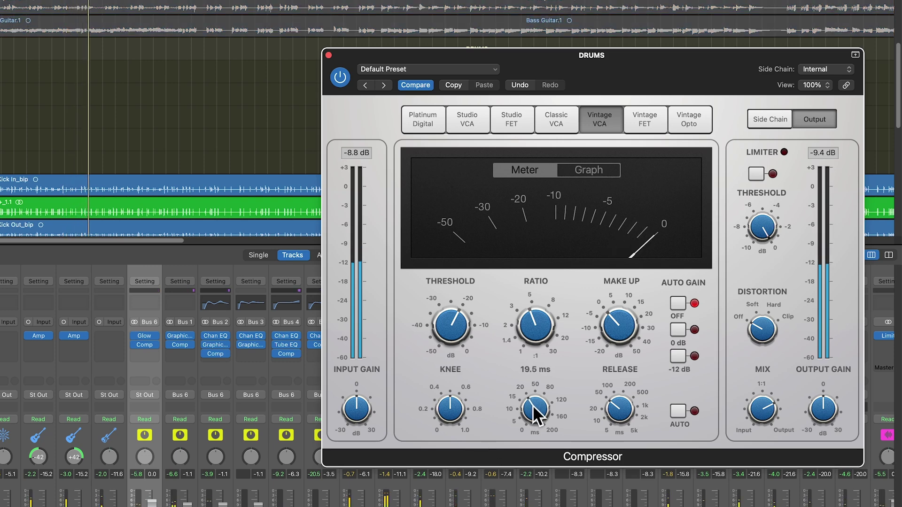
pyautogui.scroll(2, 536, 416)
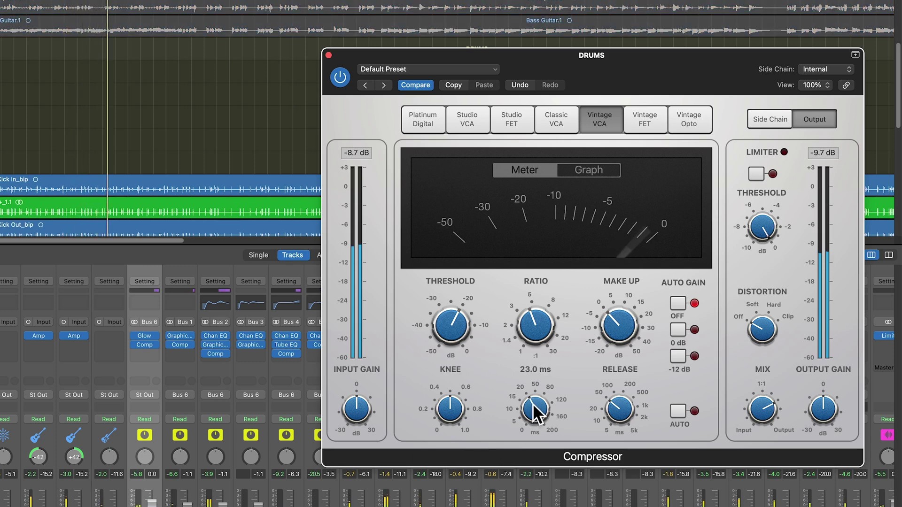
pyautogui.moveTo(535, 405); pyautogui.dragTo(534, 407)
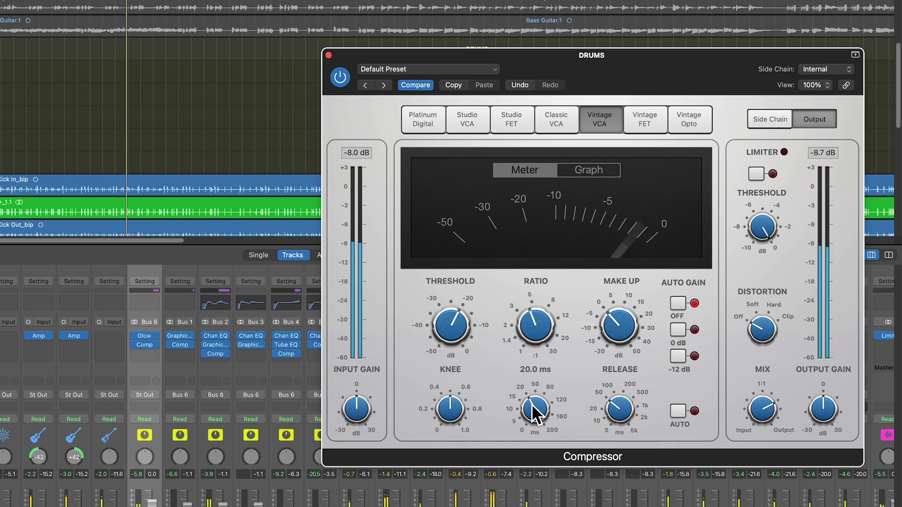
pyautogui.moveTo(527, 333); pyautogui.dragTo(528, 326)
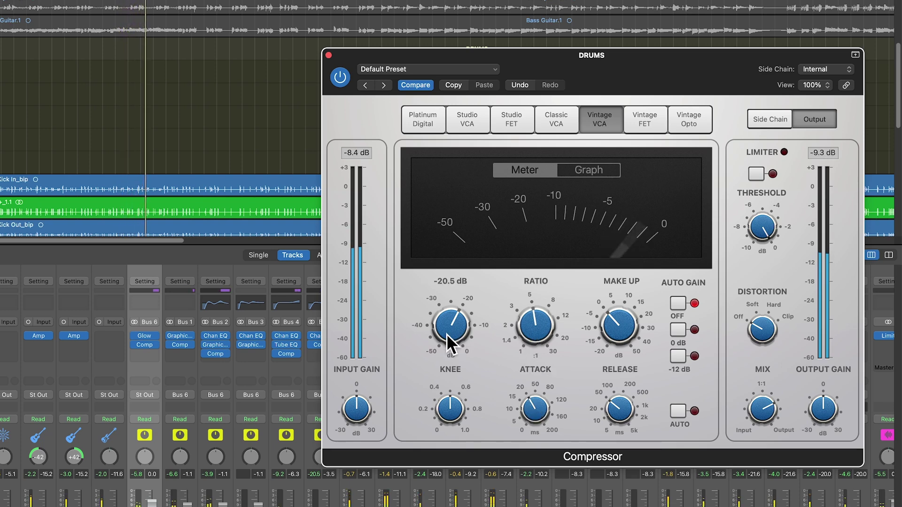
pyautogui.moveTo(540, 407)
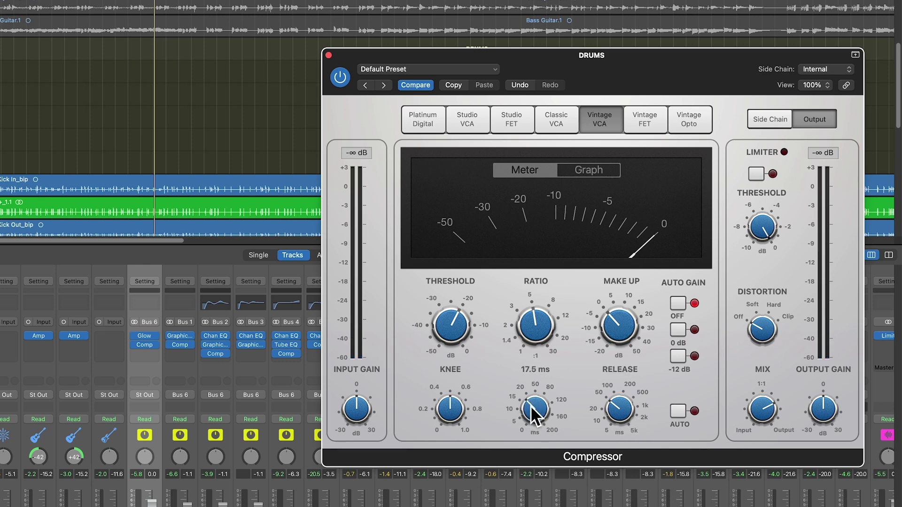
pyautogui.moveTo(444, 324)
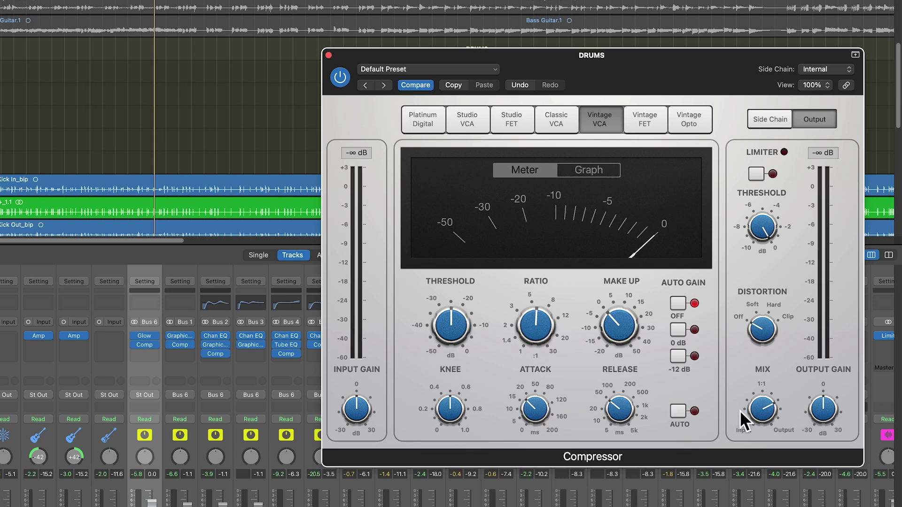
pyautogui.moveTo(757, 455); pyautogui.dragTo(759, 381)
pyautogui.press('space')
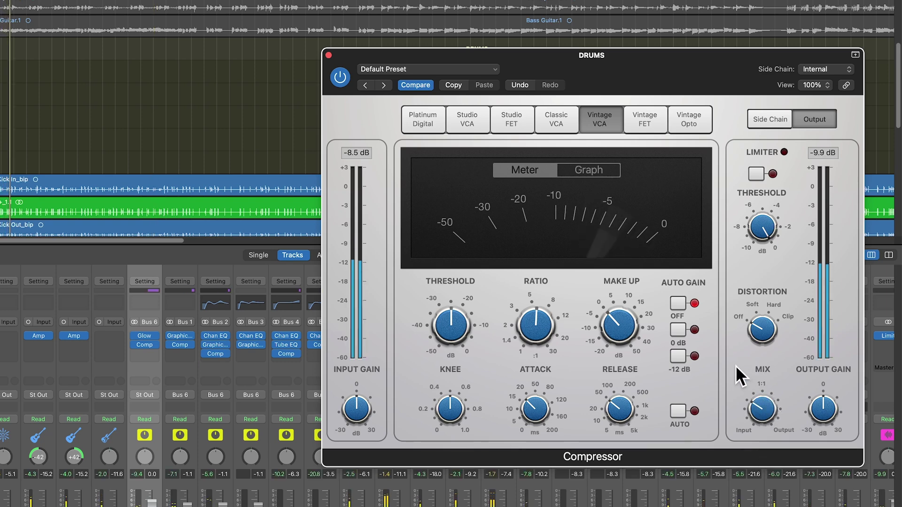
pyautogui.moveTo(145, 346)
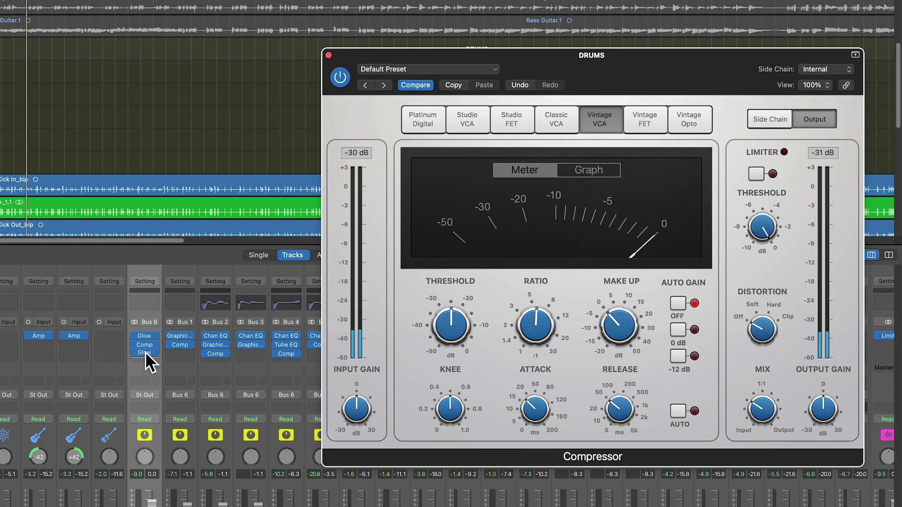
# - Move ChromaGlow below the compressor in the DRUMS insert chain and open it while playing
pyautogui.moveTo(145, 352); pyautogui.dragTo(140, 380)
pyautogui.click(146, 353)
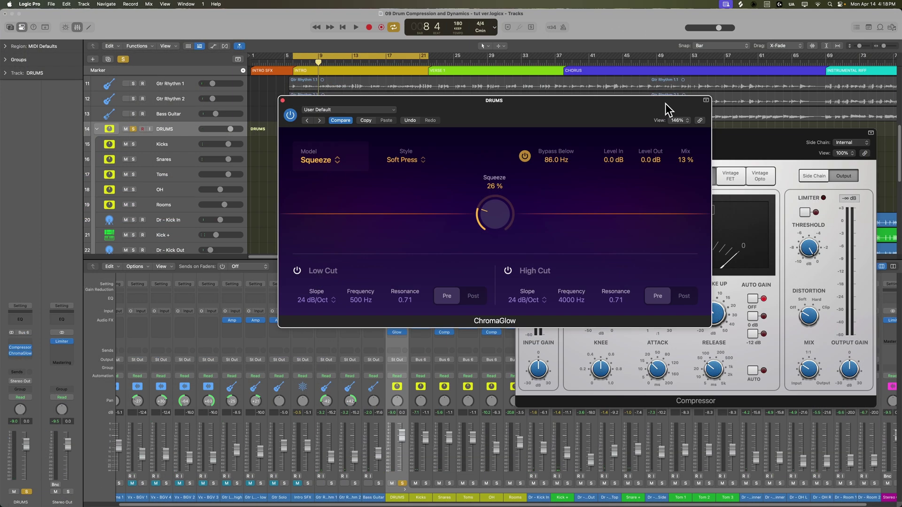
pyautogui.moveTo(665, 104); pyautogui.dragTo(437, 213)
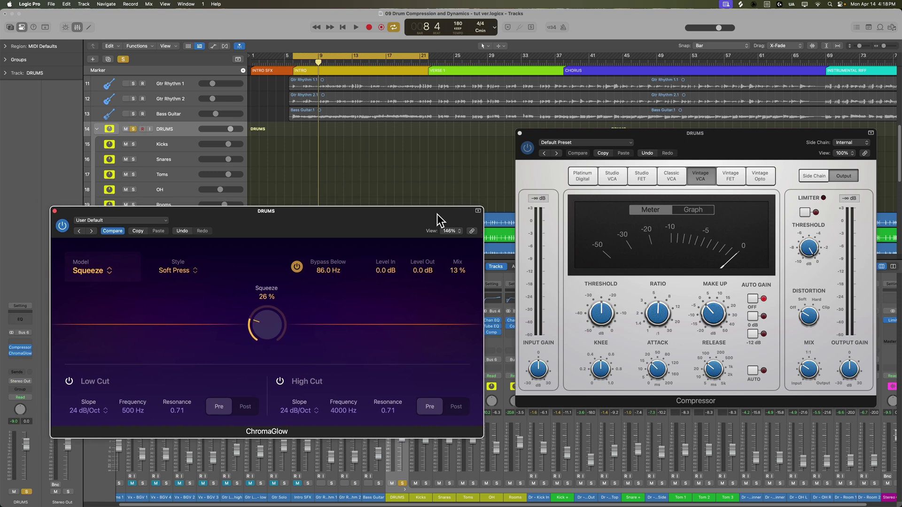
pyautogui.press('space')
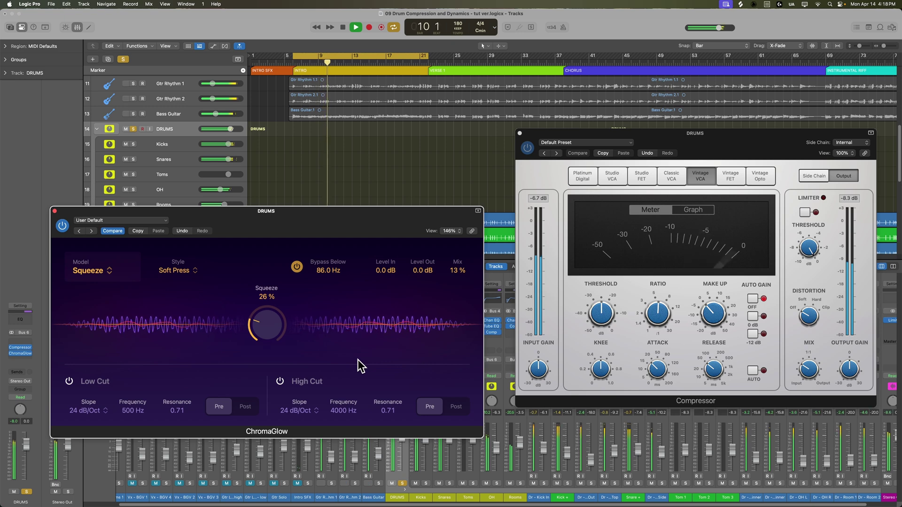
# - Adjust the DRUMS compressor threshold, close the compressor window, and stop playback
pyautogui.click(809, 368)
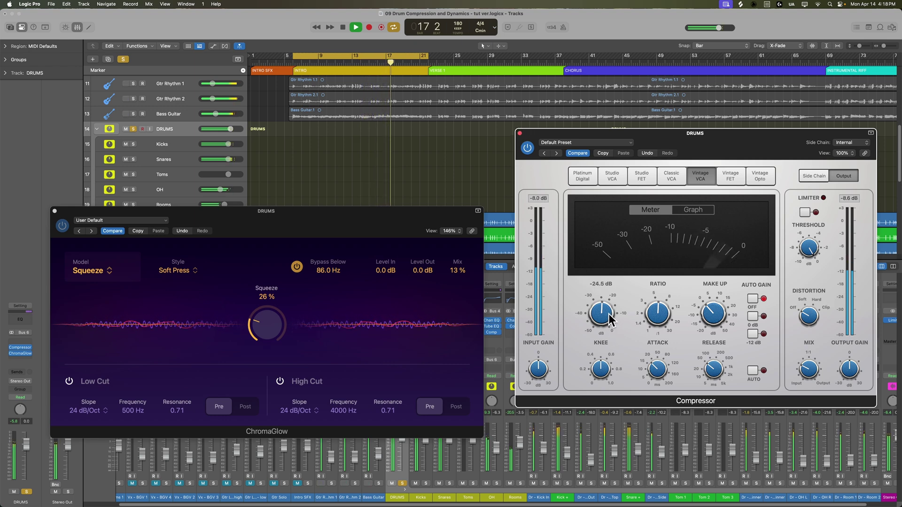
pyautogui.moveTo(613, 329); pyautogui.dragTo(658, 327)
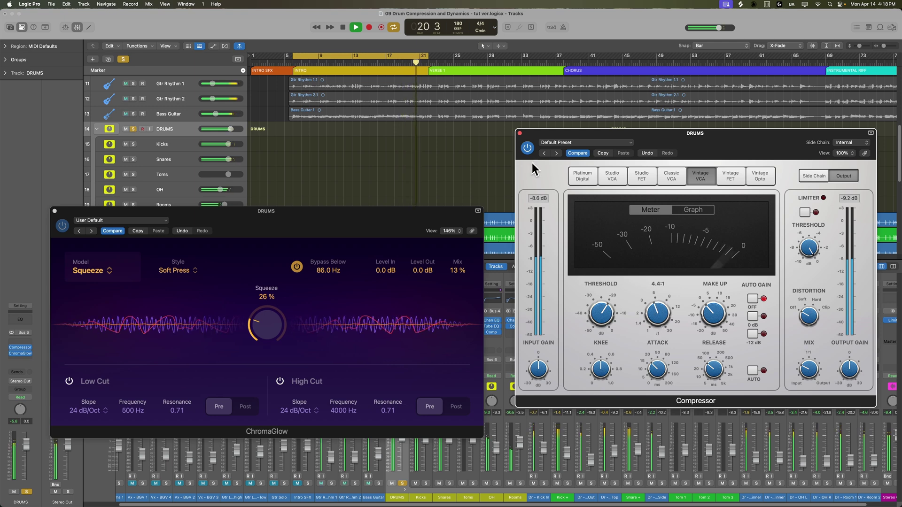
pyautogui.click(521, 134)
pyautogui.moveTo(427, 211); pyautogui.dragTo(813, 57)
pyautogui.press('space')
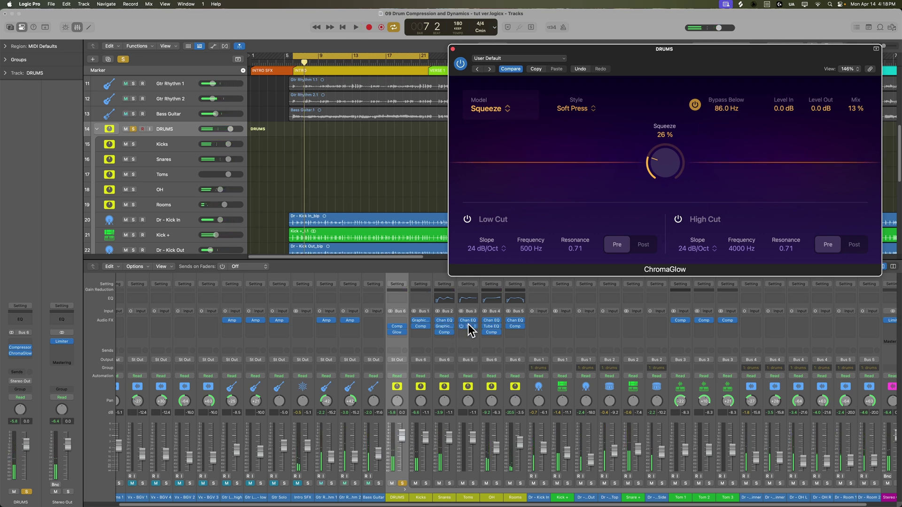
# - Raise the Snares Graphic EQ's 63 Hz and 1.0K bands, adjust 2.0K and 500, and boost 125 Hz to +2.4 dB
pyautogui.click(445, 327)
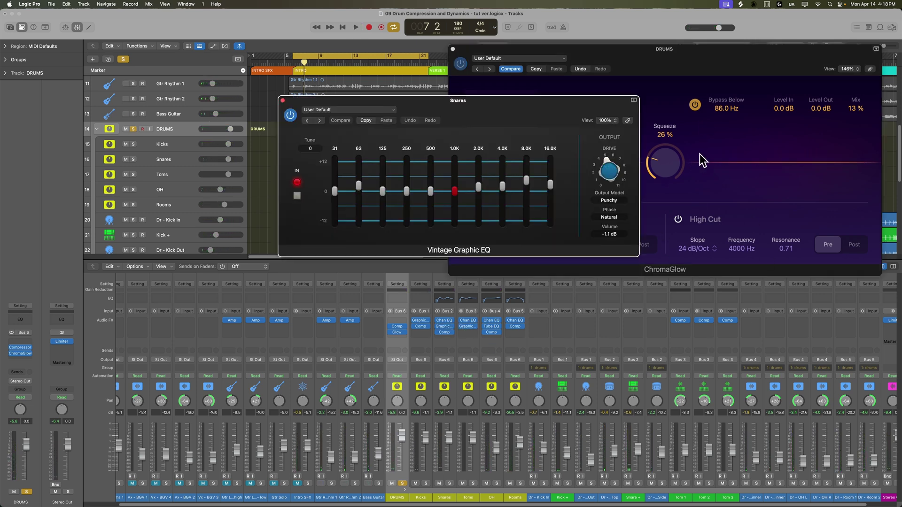
pyautogui.moveTo(602, 104); pyautogui.dragTo(579, 217)
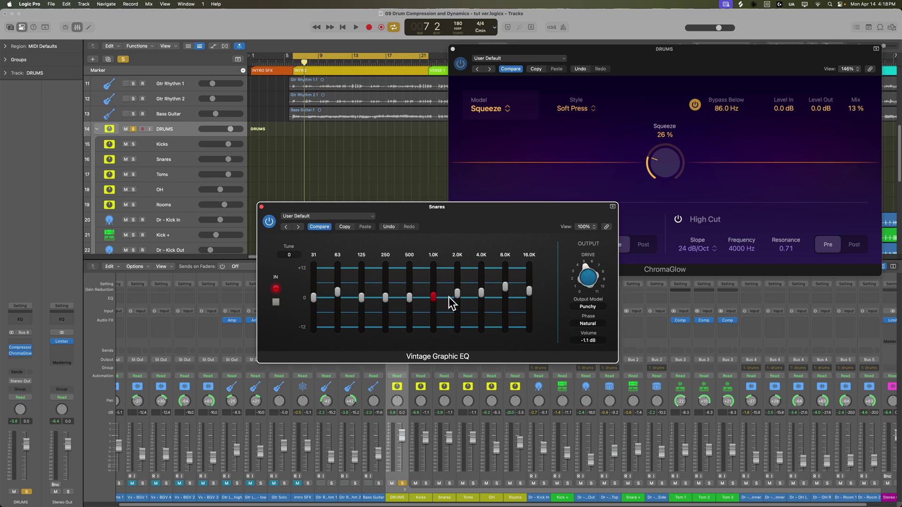
pyautogui.press('space')
pyautogui.moveTo(337, 293)
pyautogui.mouseDown()
pyautogui.moveTo(361, 291)
pyautogui.moveTo(338, 287)
pyautogui.mouseUp()
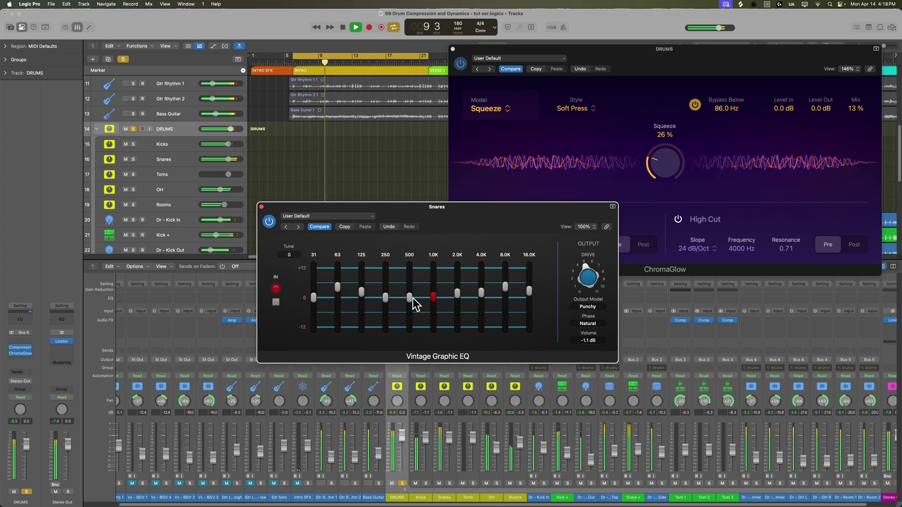
pyautogui.moveTo(434, 296); pyautogui.dragTo(434, 288)
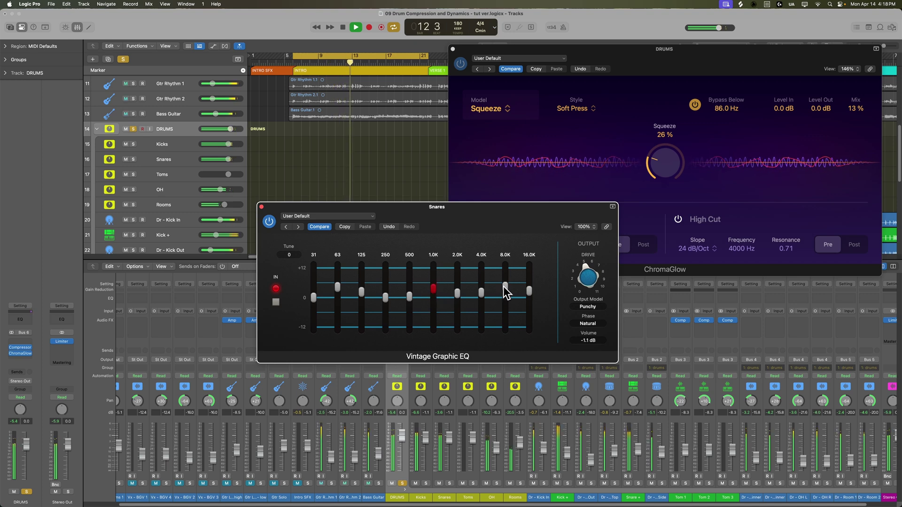
pyautogui.moveTo(459, 293); pyautogui.dragTo(412, 306)
pyautogui.click(410, 296)
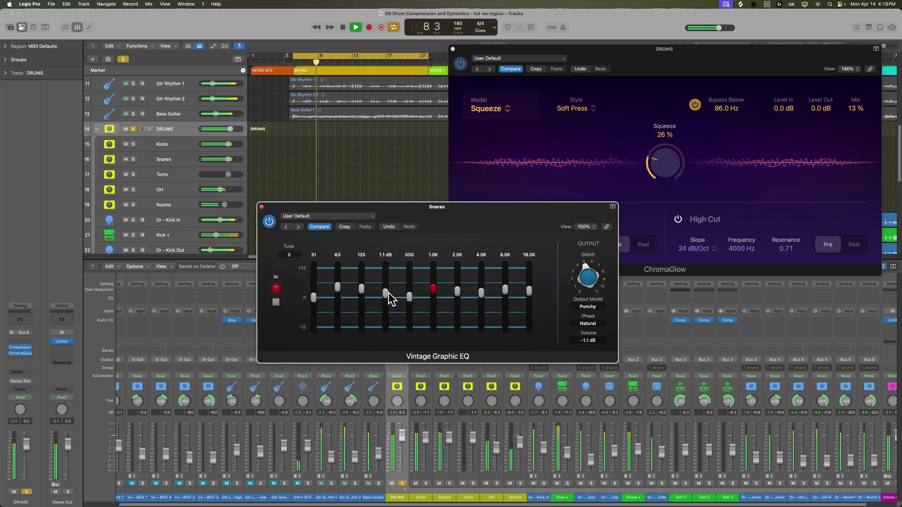
pyautogui.moveTo(362, 289)
pyautogui.mouseDown()
pyautogui.moveTo(370, 281)
pyautogui.moveTo(371, 294)
pyautogui.mouseUp()
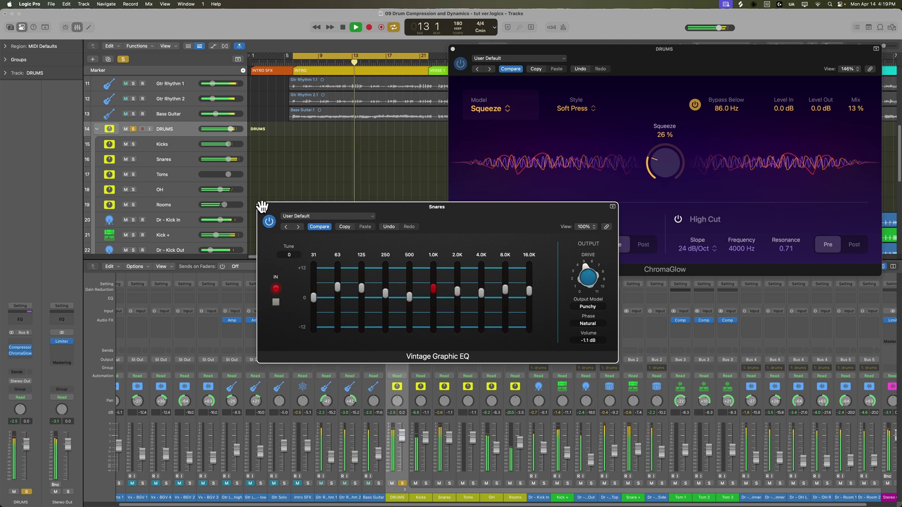
pyautogui.click(262, 207)
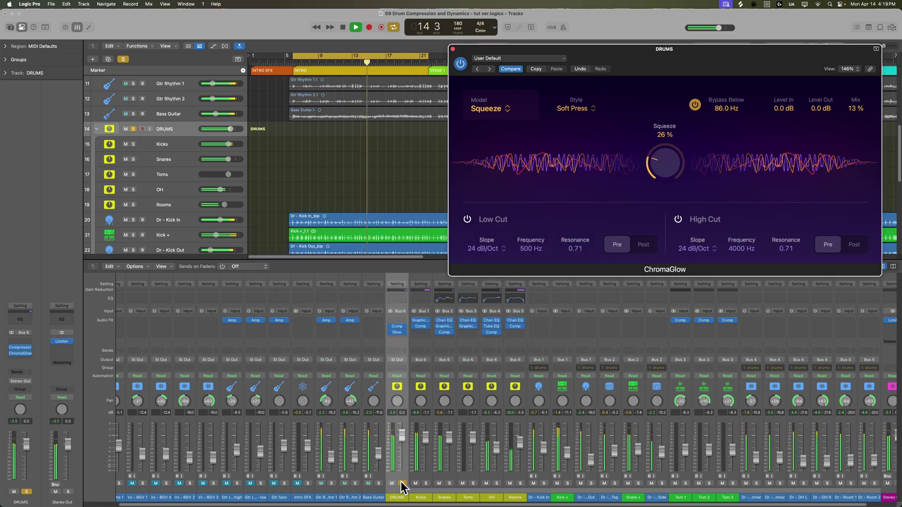
# - Close ChromaGlow, select the DRUMS channel, and play the mix from bar 116
pyautogui.click(452, 49)
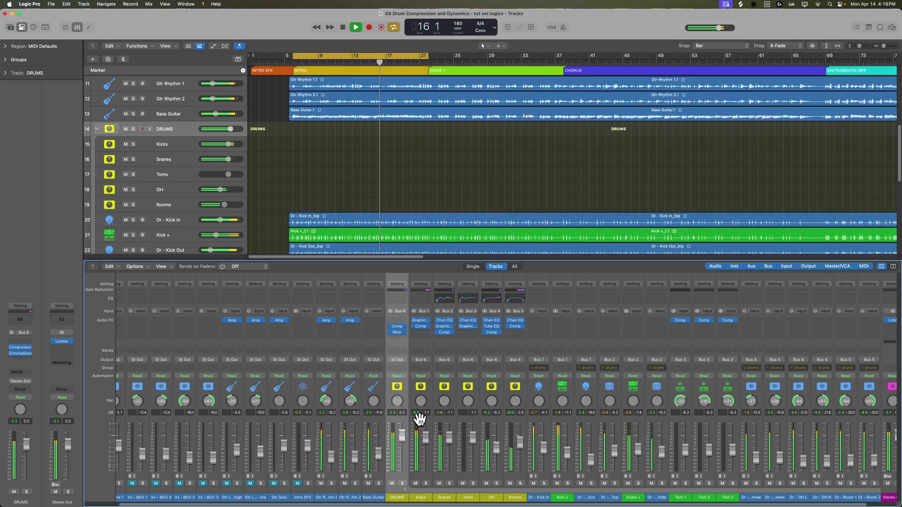
pyautogui.moveTo(328, 497); pyautogui.dragTo(373, 497)
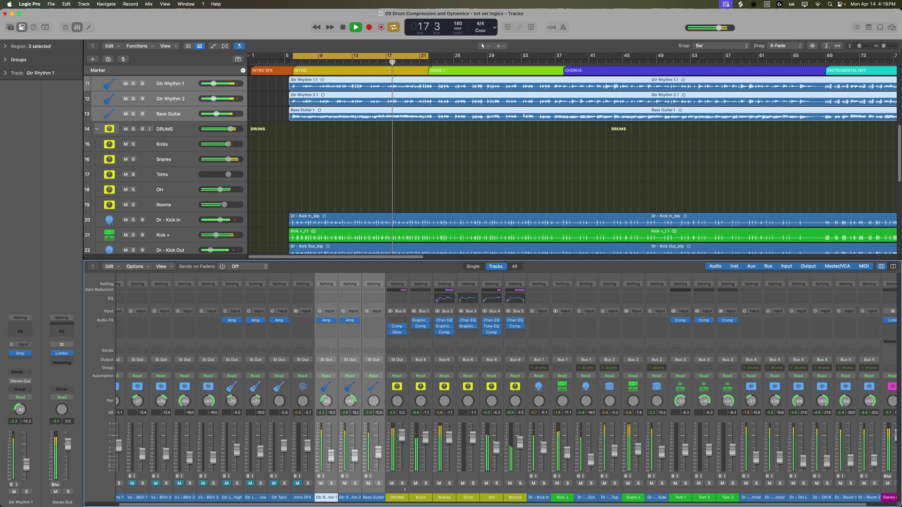
pyautogui.click(396, 497)
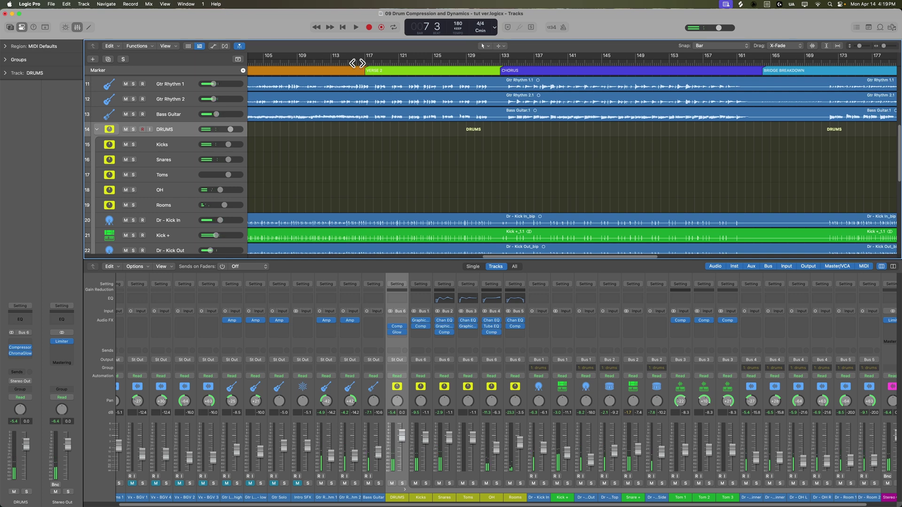
pyautogui.click(356, 62)
pyautogui.press('space')
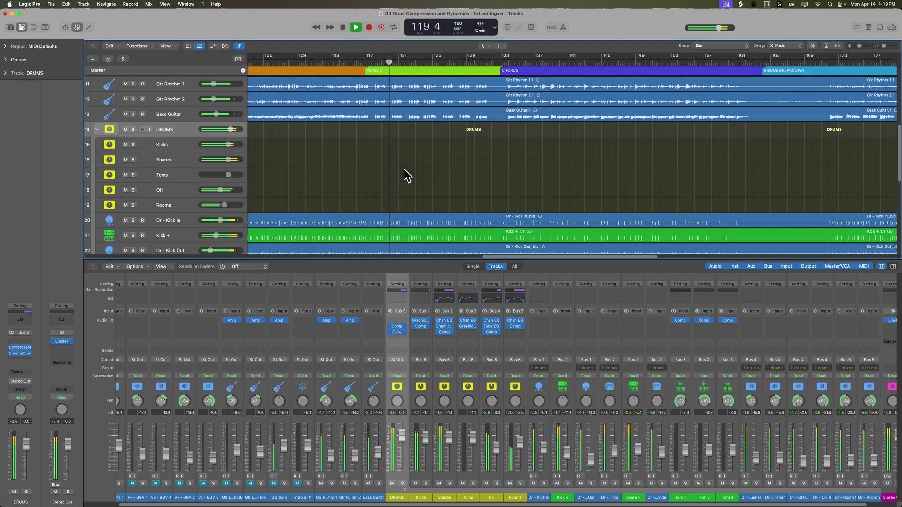
# - On the Snares Channel EQ, move the low boost to 82 Hz, ease the 408 Hz cut, and add a high-shelf boost
pyautogui.click(446, 325)
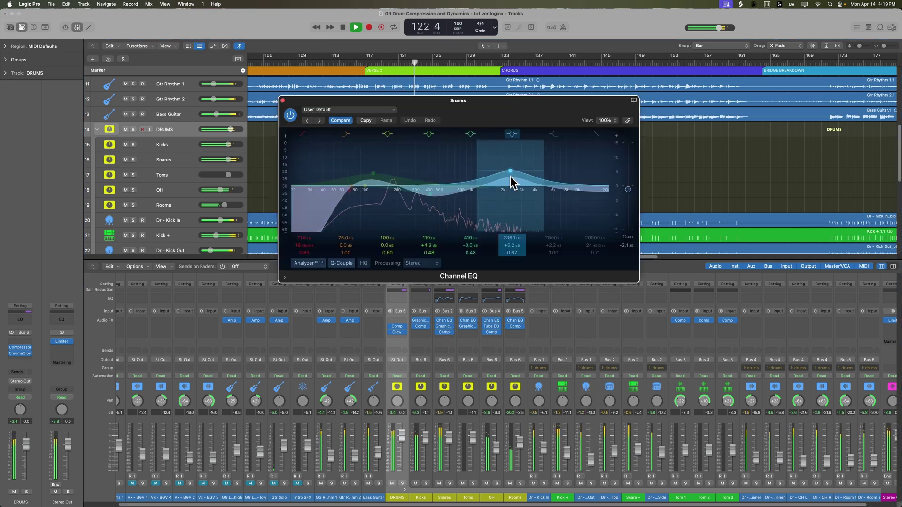
pyautogui.moveTo(510, 176); pyautogui.dragTo(509, 178)
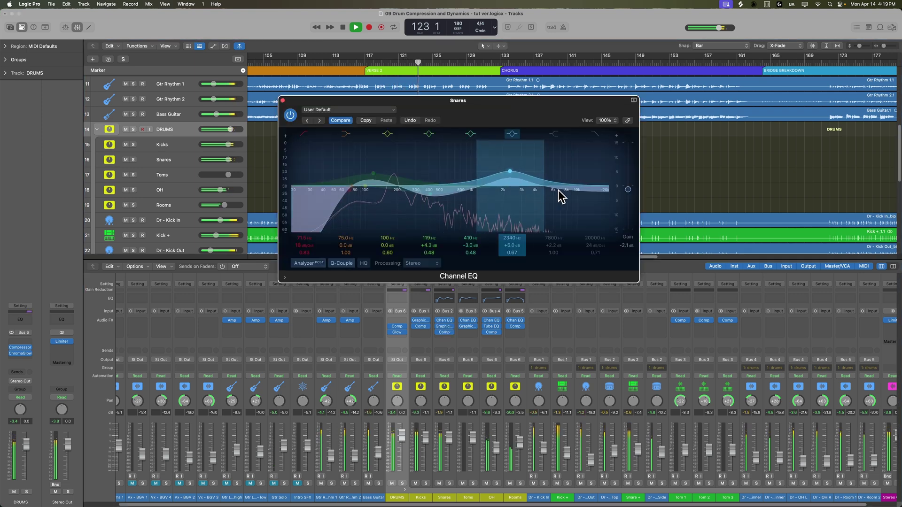
pyautogui.click(554, 134)
pyautogui.moveTo(566, 184); pyautogui.dragTo(566, 183)
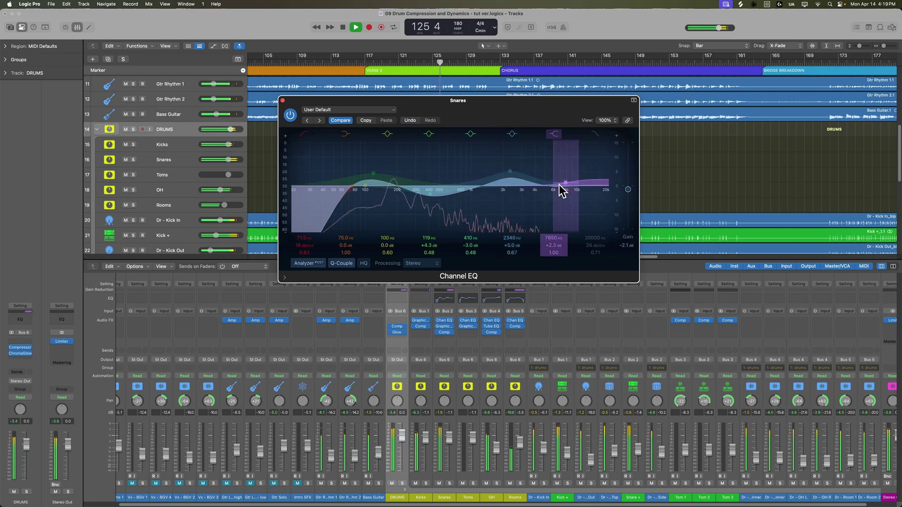
pyautogui.moveTo(430, 197); pyautogui.dragTo(429, 194)
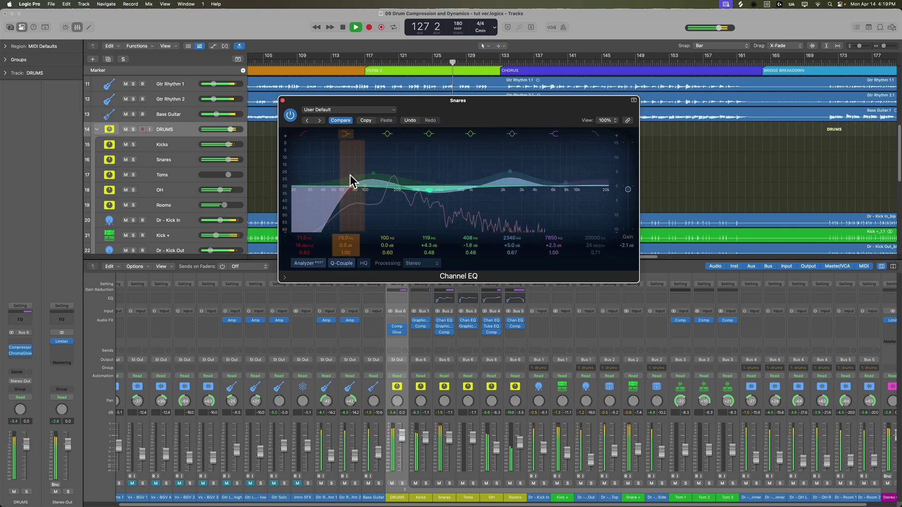
pyautogui.moveTo(374, 173); pyautogui.dragTo(355, 174)
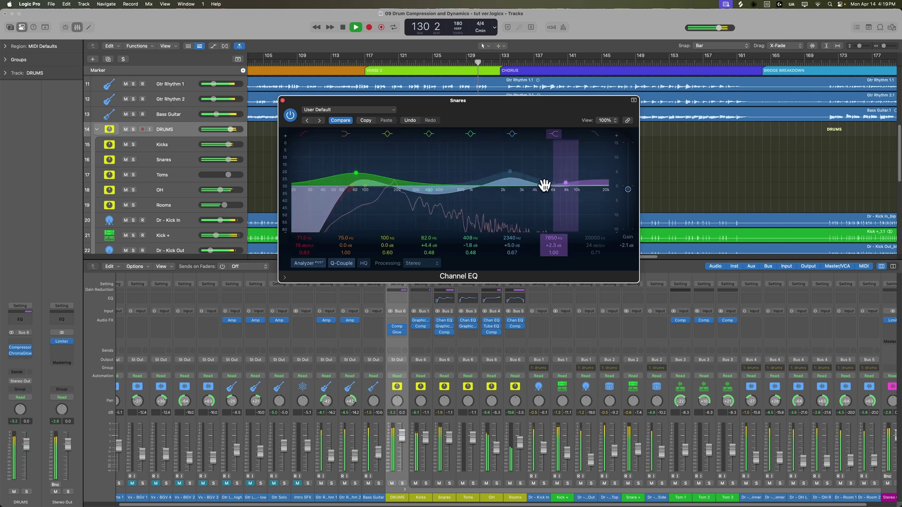
pyautogui.moveTo(566, 183)
pyautogui.mouseDown()
pyautogui.moveTo(557, 155)
pyautogui.moveTo(562, 170)
pyautogui.mouseUp()
pyautogui.click(282, 100)
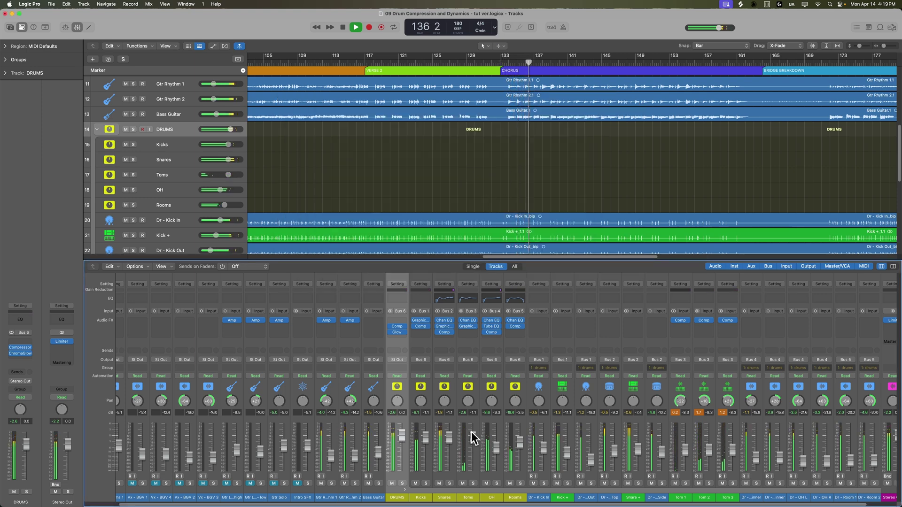
# - Open the Snares Vintage Graphic EQ from its insert, power it on, and close it
pyautogui.click(449, 494)
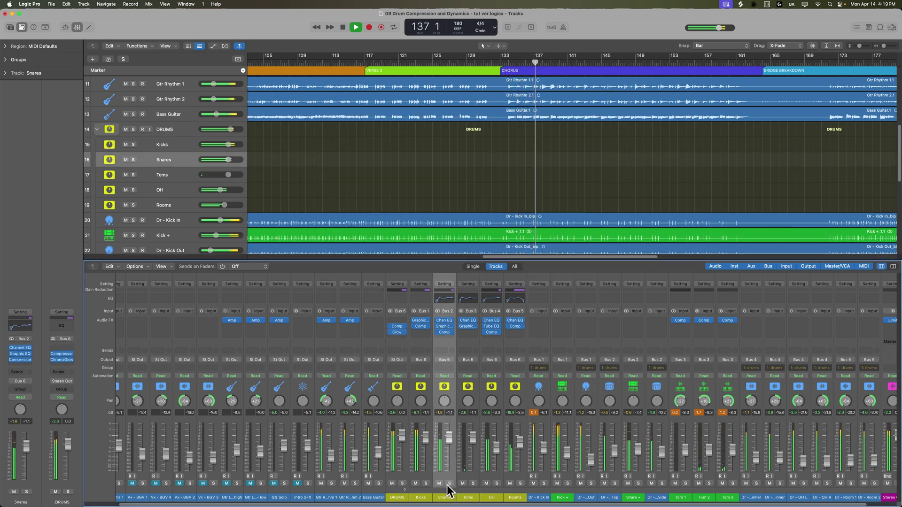
pyautogui.click(445, 328)
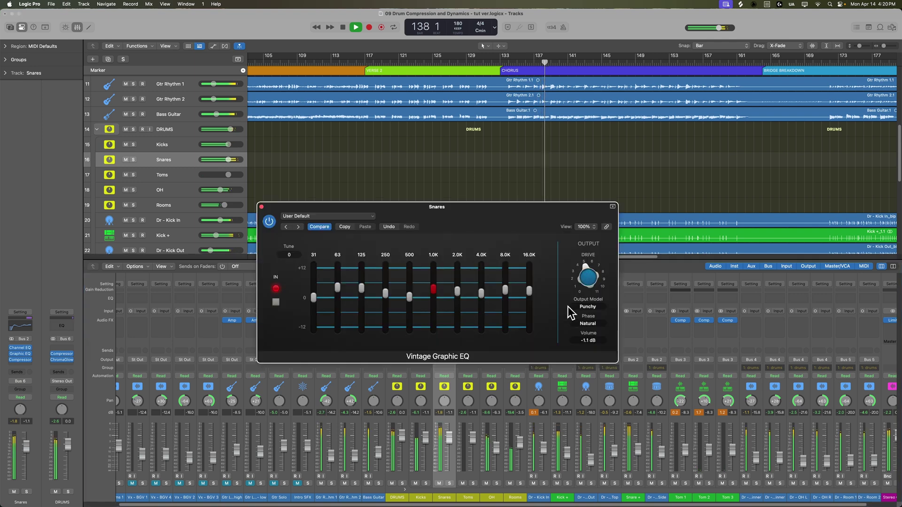
pyautogui.click(269, 221)
pyautogui.moveTo(461, 205); pyautogui.dragTo(482, 199)
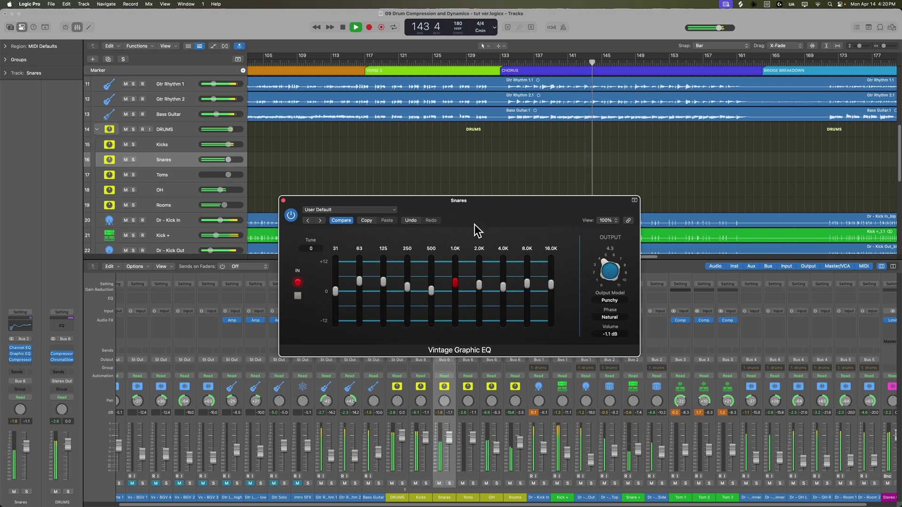
pyautogui.click(284, 201)
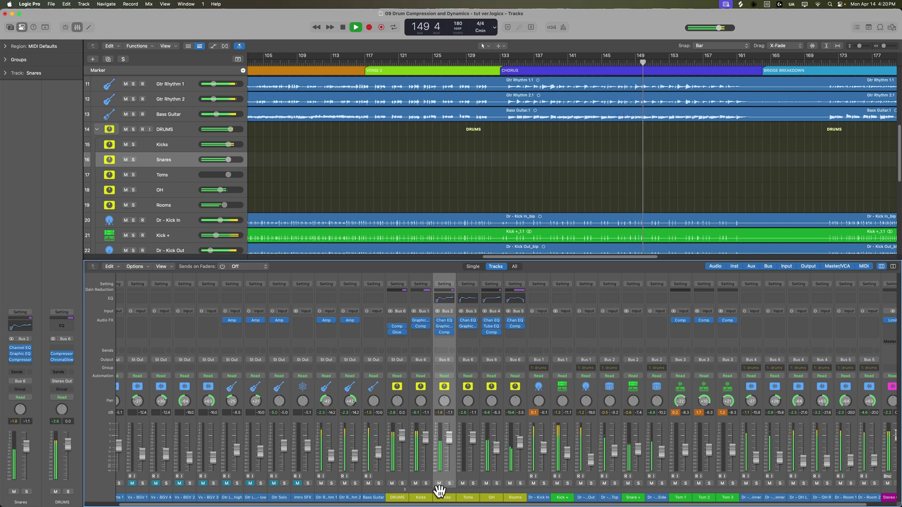
# - Stop playback, solo the DRUMS bus, and return the playhead to bar 134
pyautogui.press('space')
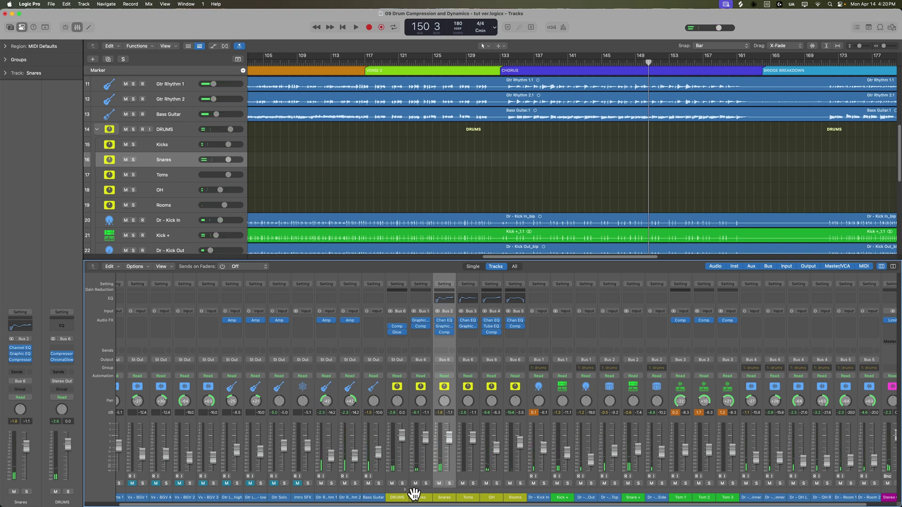
pyautogui.moveTo(419, 496); pyautogui.dragTo(512, 495)
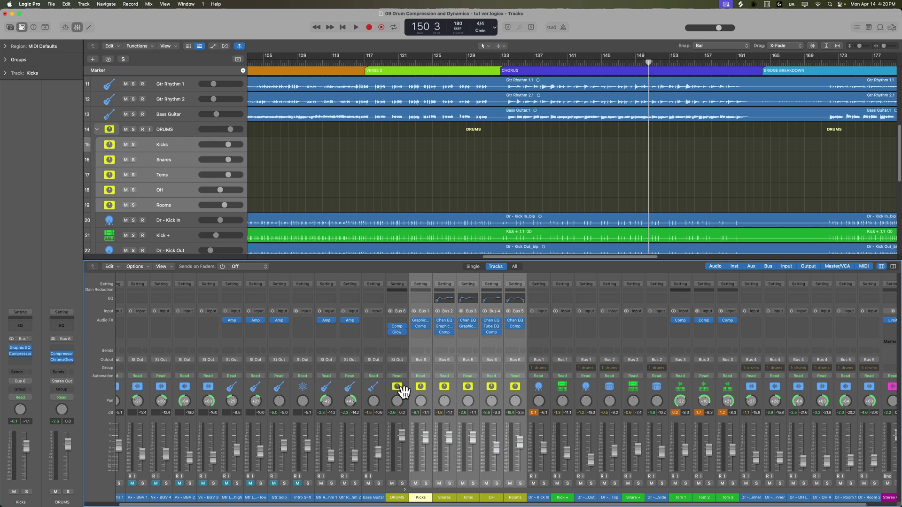
pyautogui.click(400, 496)
pyautogui.click(403, 483)
pyautogui.click(504, 60)
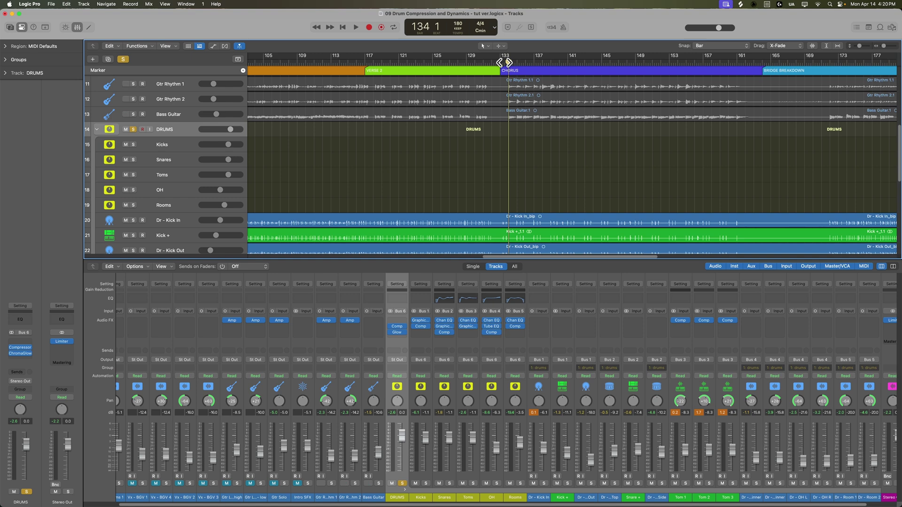
# - Clear the DRUMS solo, collapse its summing stack, and select only the Bass Guitar track
pyautogui.click(402, 483)
pyautogui.click(406, 490)
pyautogui.moveTo(362, 497); pyautogui.dragTo(407, 497)
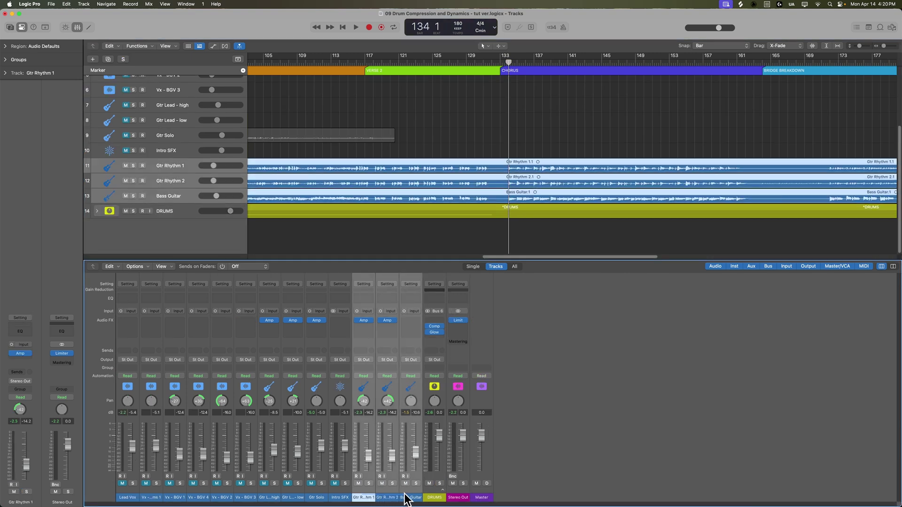
pyautogui.click(411, 498)
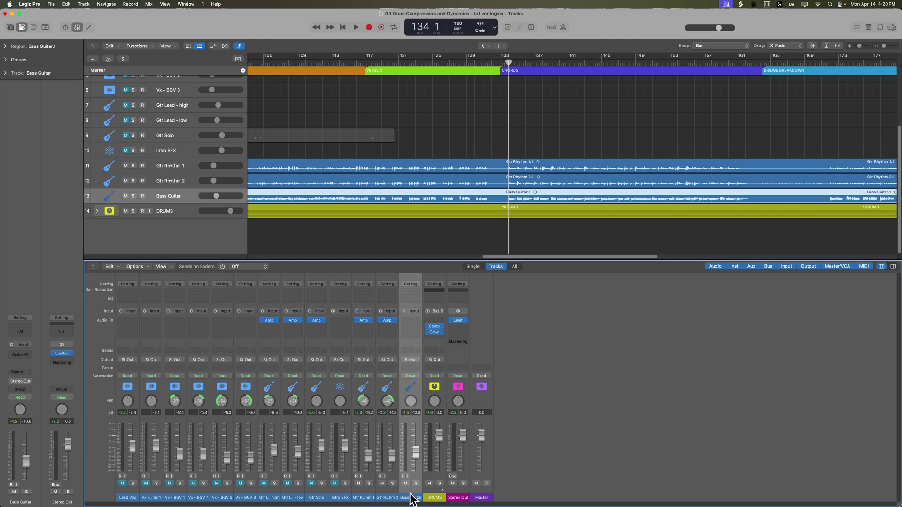